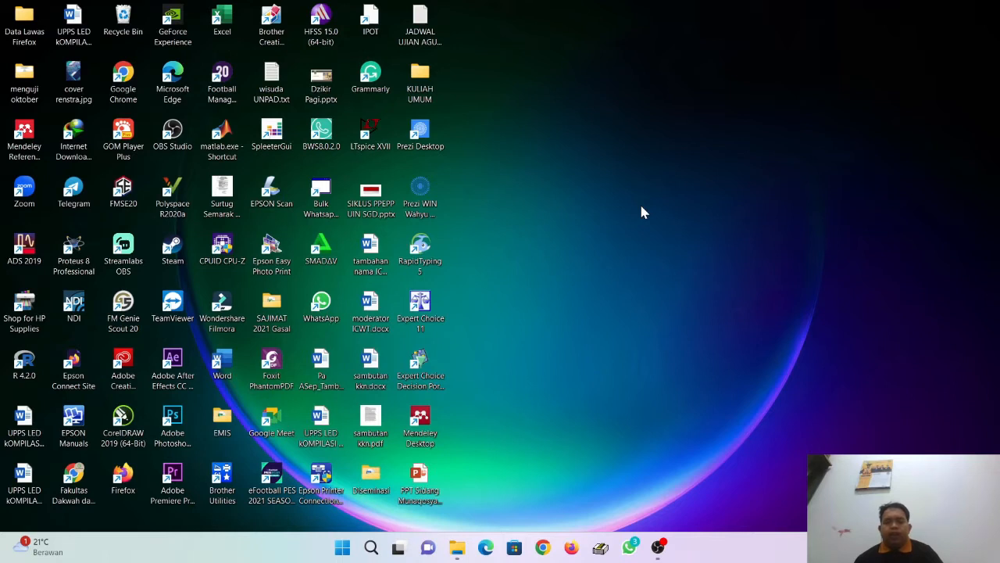
# Step: Launch Firefox and search Google for 'gmail'
pyautogui.click(569, 556)
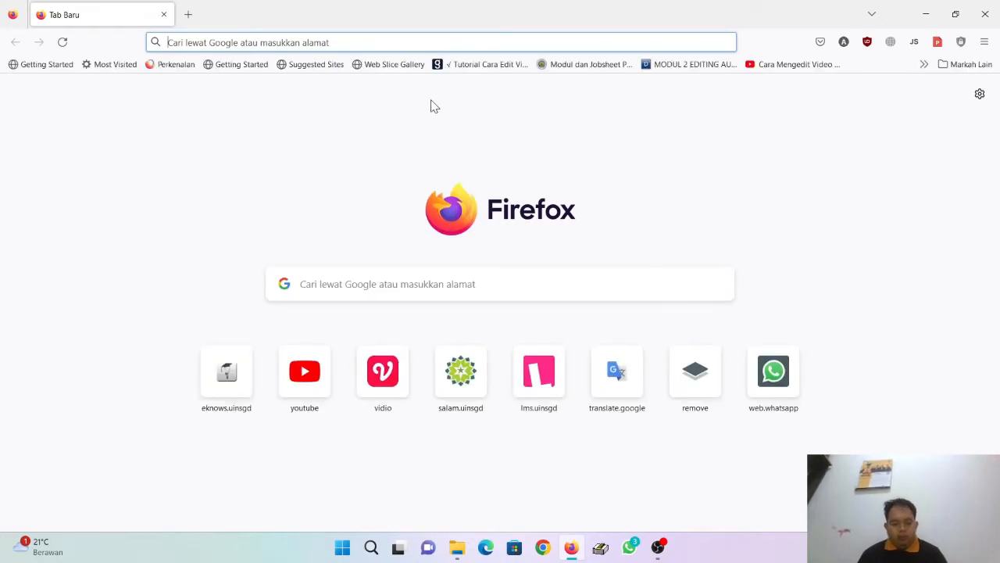
pyautogui.write('gmai')
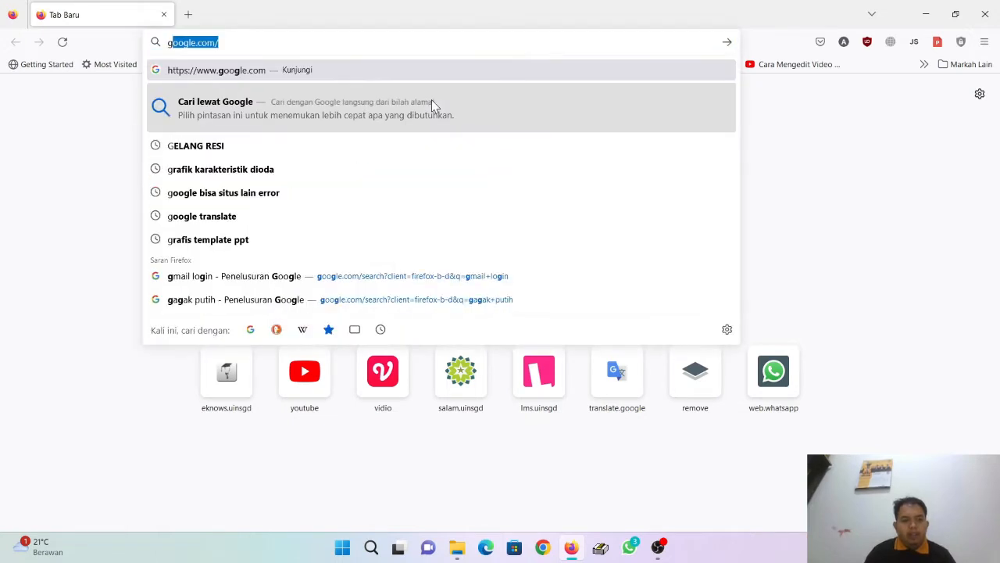
pyautogui.write('l/')
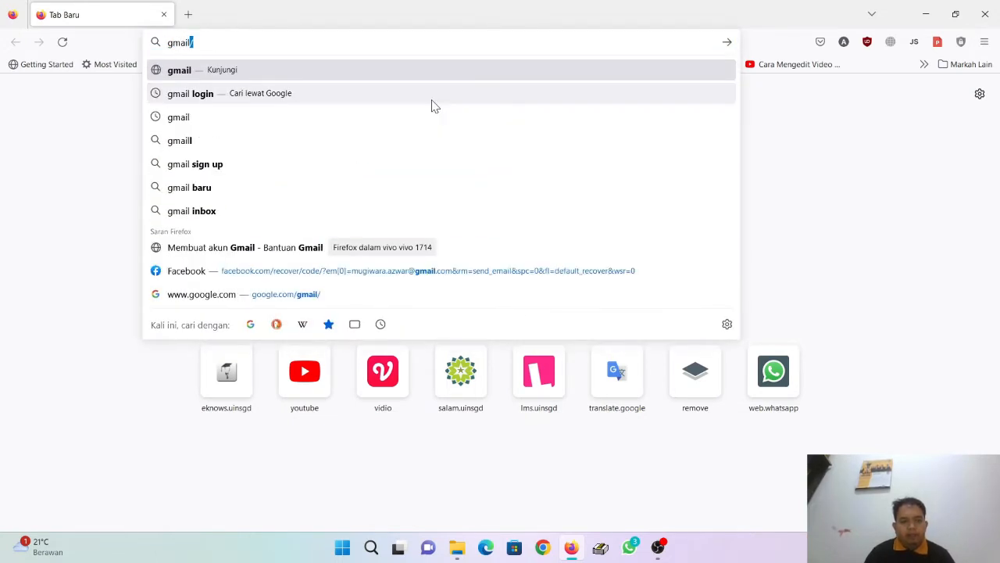
pyautogui.click(432, 100)
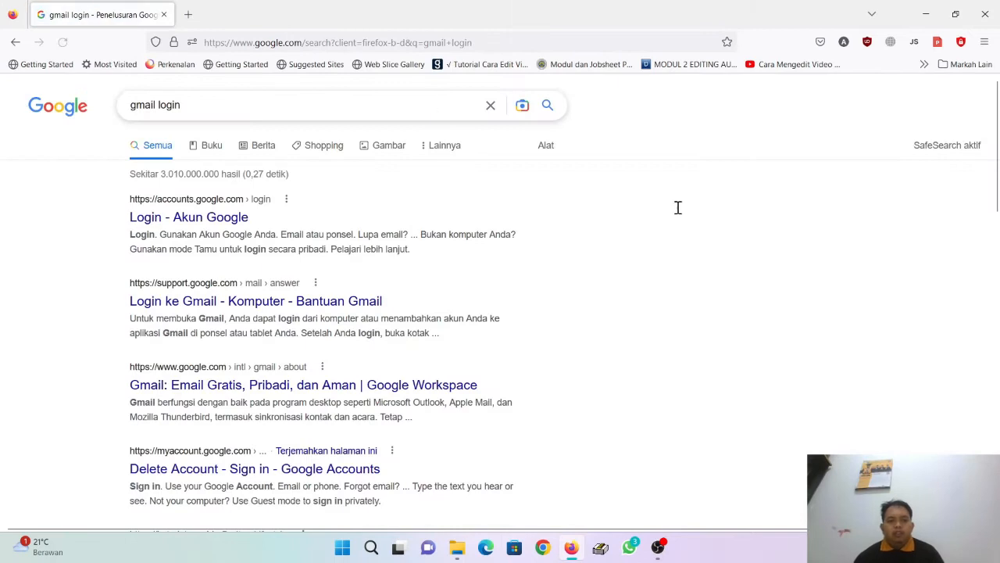
# Step: Check the signed-in Google account, then go to Google Drive from the Google apps list
pyautogui.click(970, 111)
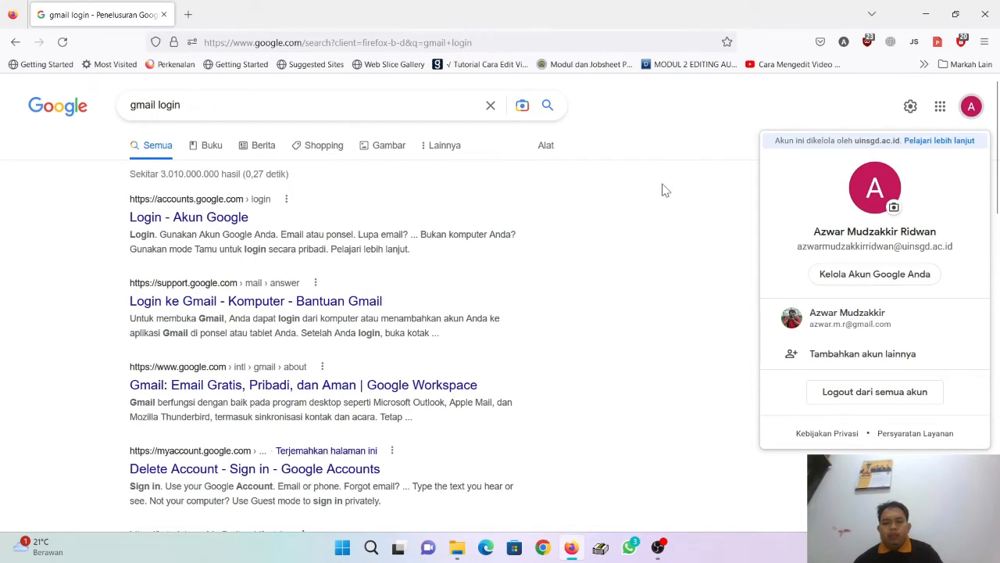
pyautogui.click(668, 132)
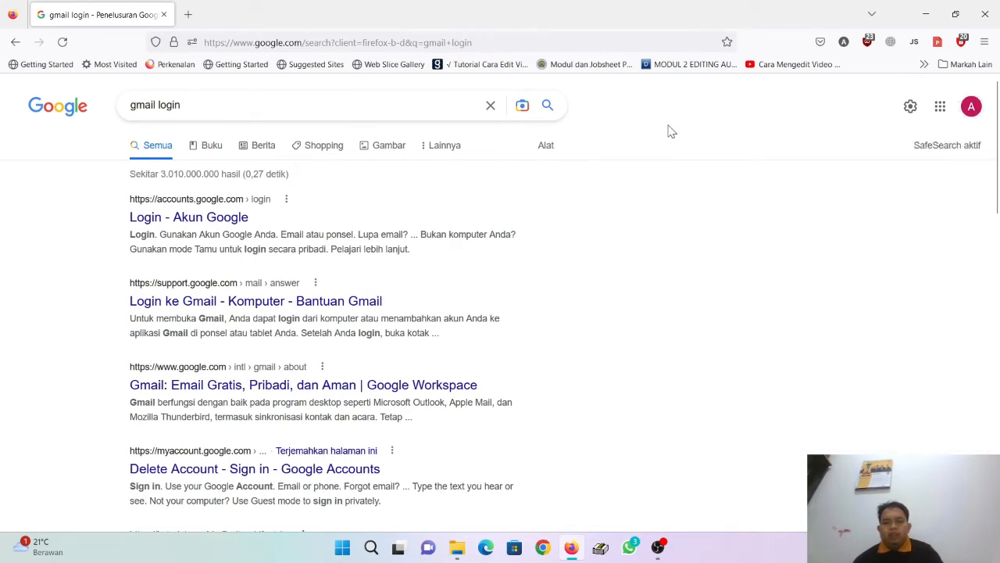
pyautogui.click(942, 109)
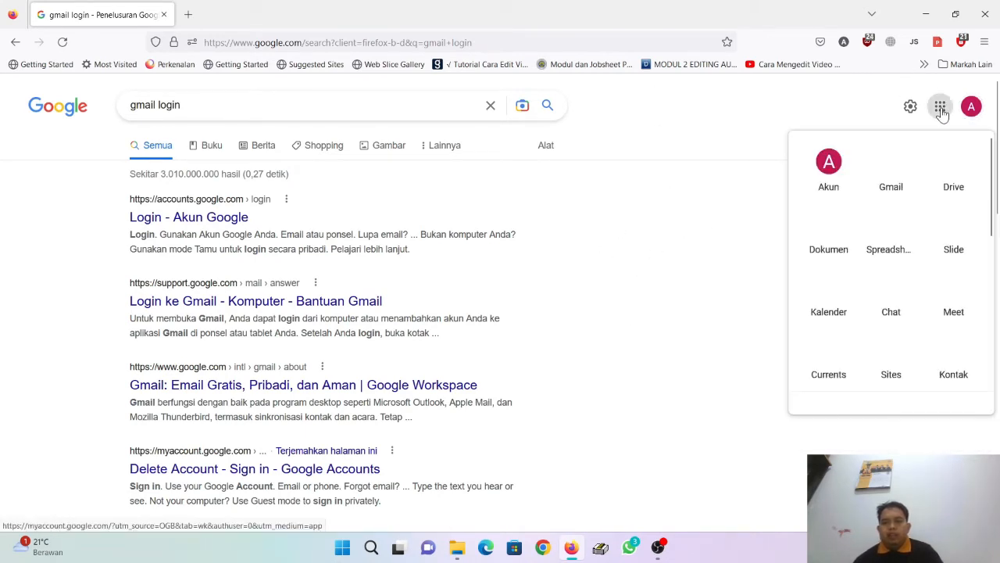
pyautogui.click(958, 167)
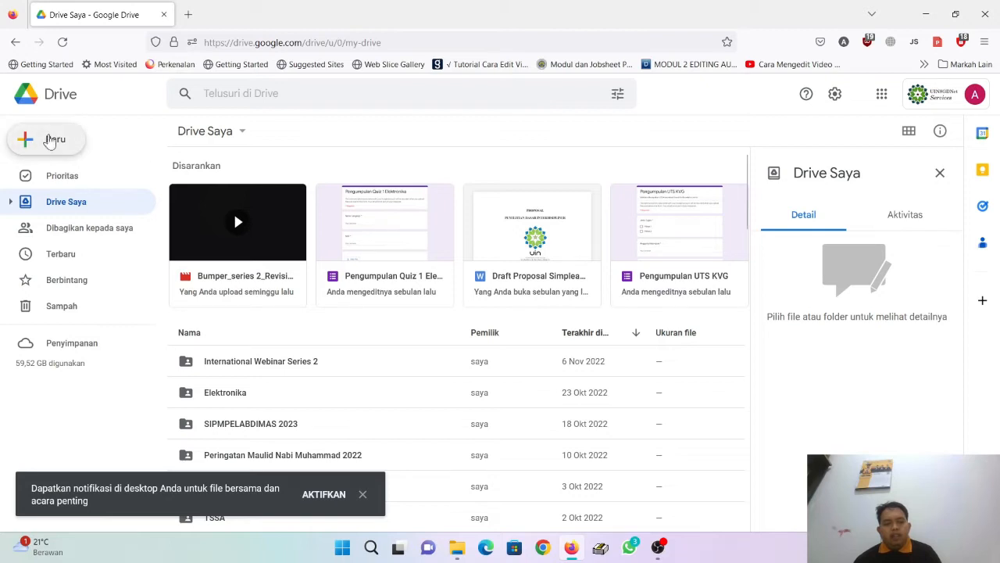
# Step: Create a new Drive folder named 'Tutorial Pemanfaatan Google Form'
pyautogui.click(67, 152)
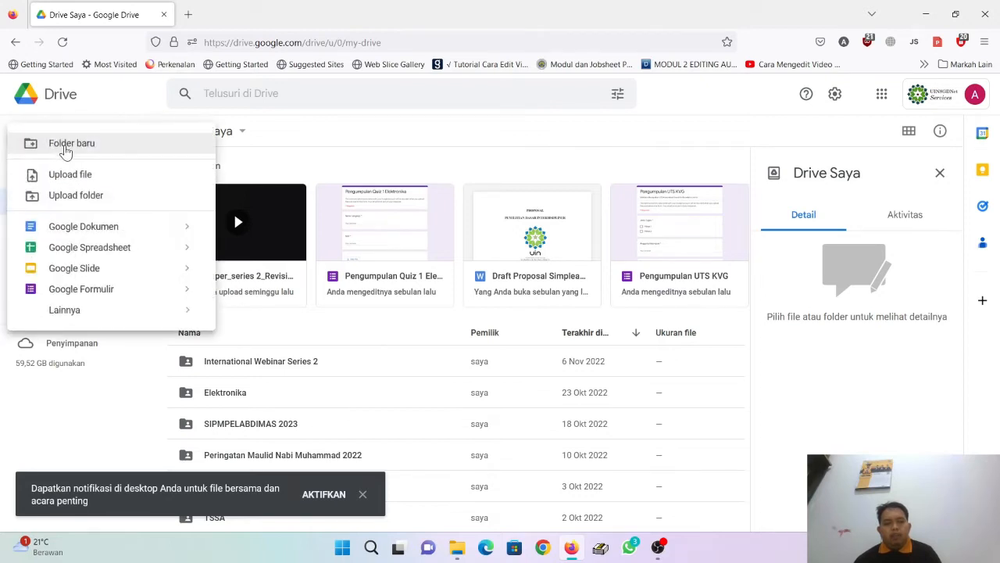
pyautogui.click(67, 145)
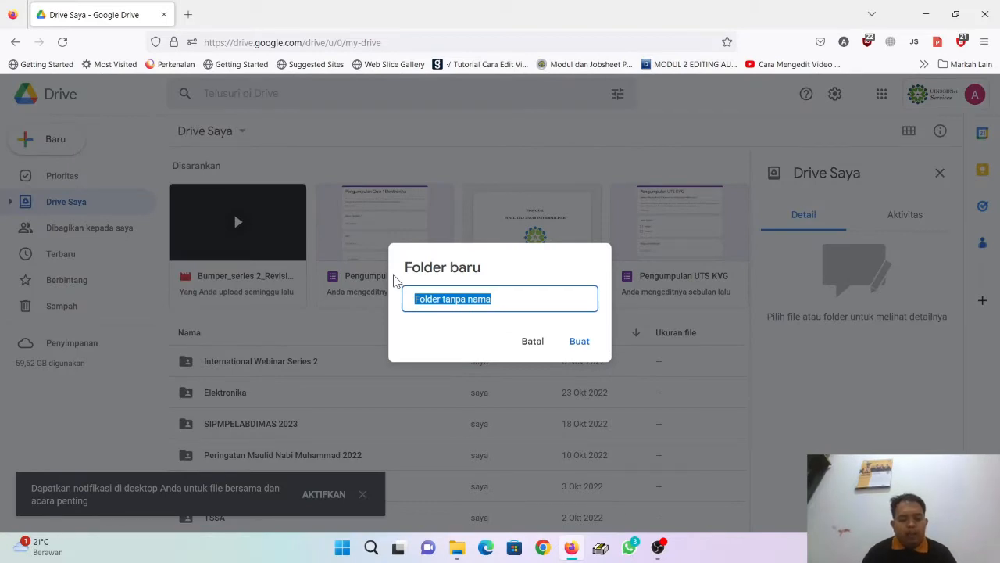
pyautogui.write('Tutorial')
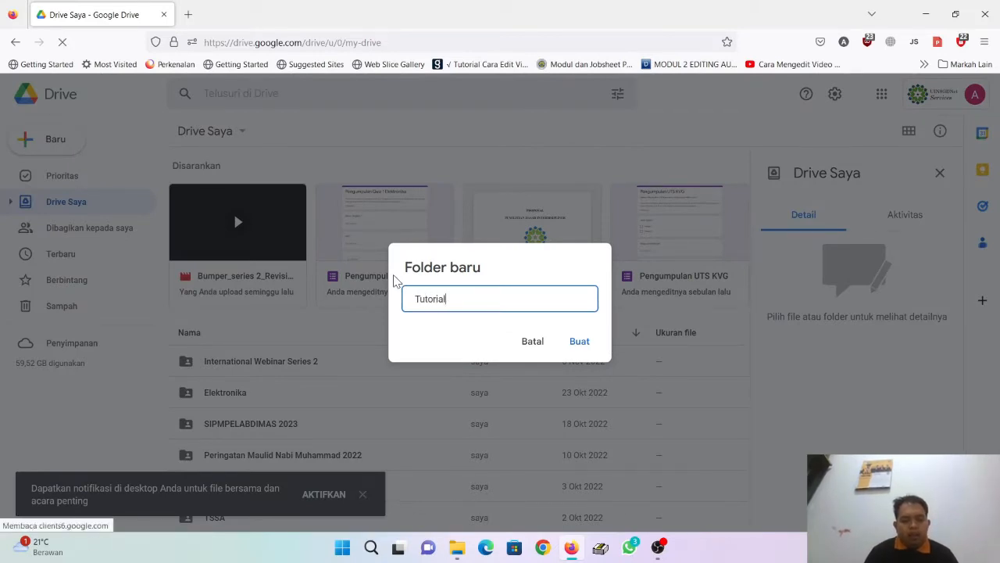
pyautogui.write(' Pem')
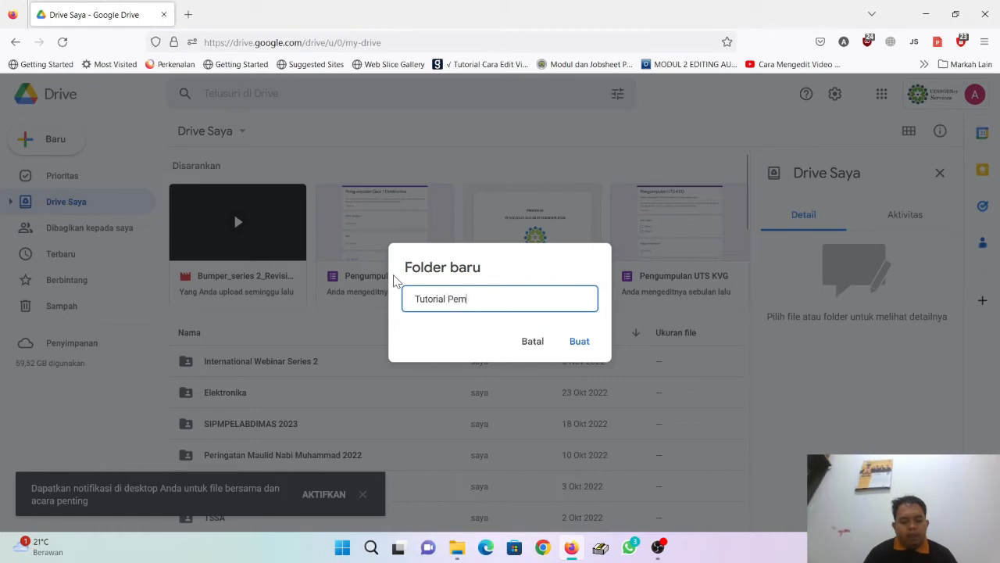
pyautogui.write('anfaatan ')
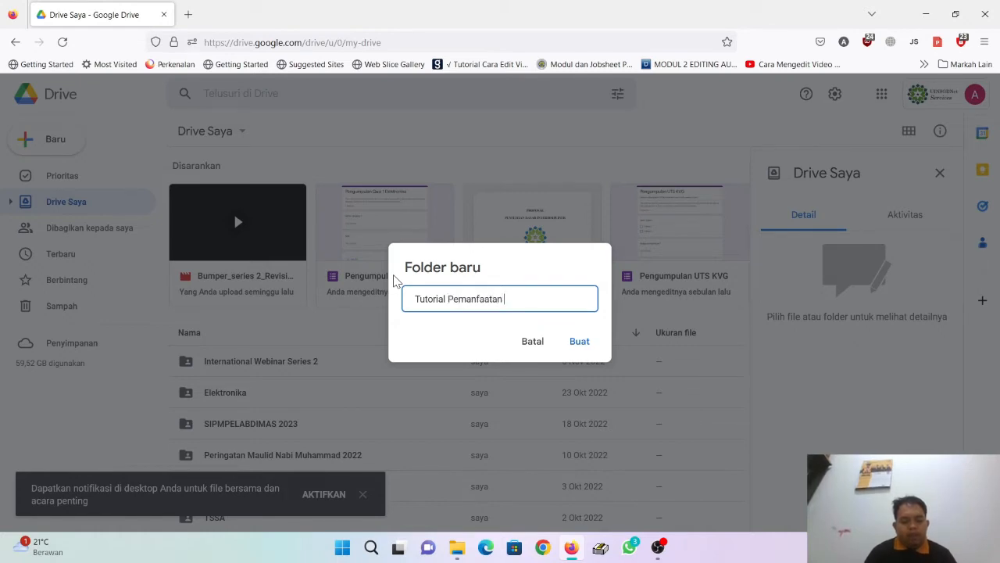
pyautogui.write('Google')
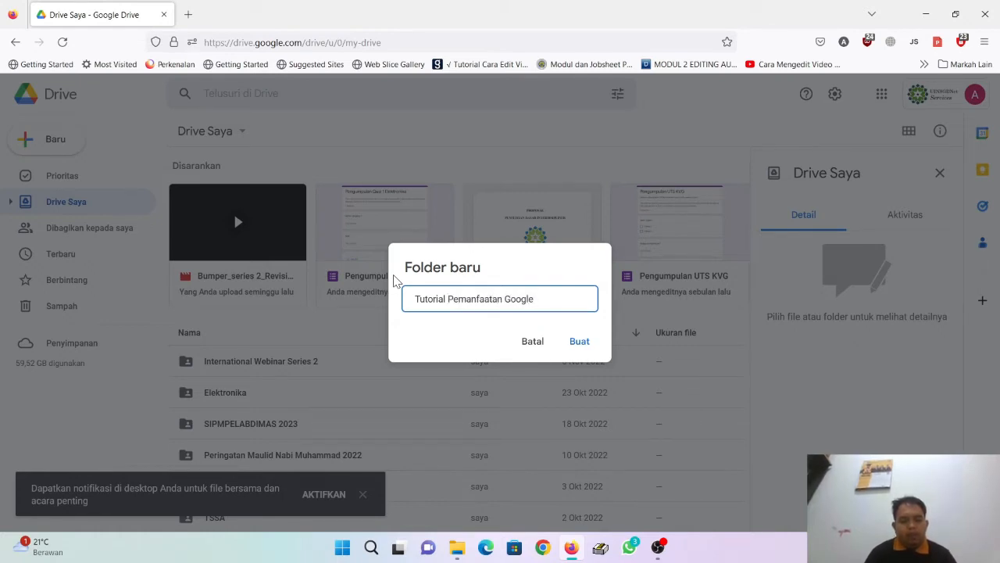
pyautogui.write(' Form')
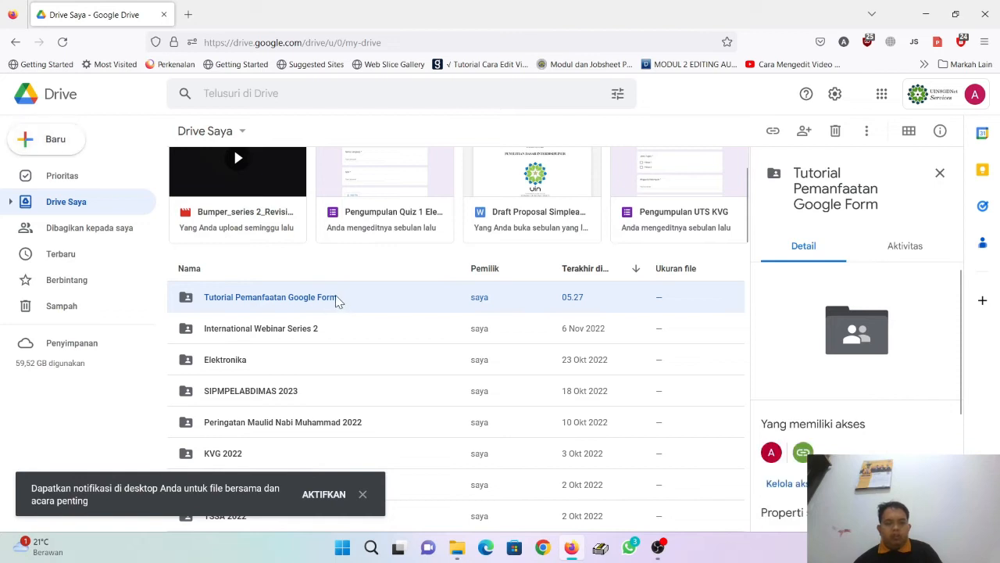
# Step: Inside the 'Tutorial Pemanfaatan Google Form' folder, create a blank Google Form
pyautogui.doubleClick(336, 295)
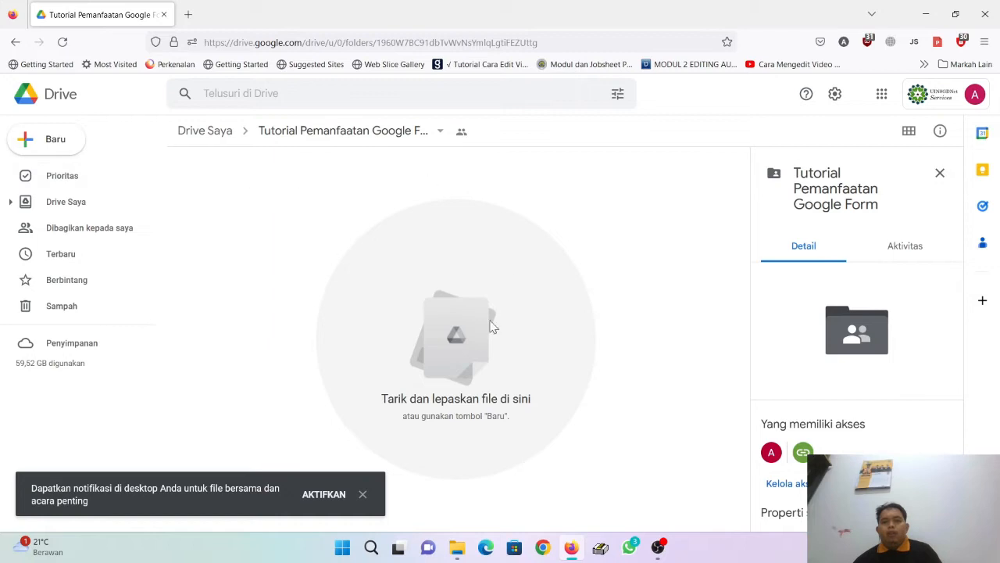
pyautogui.click(37, 149)
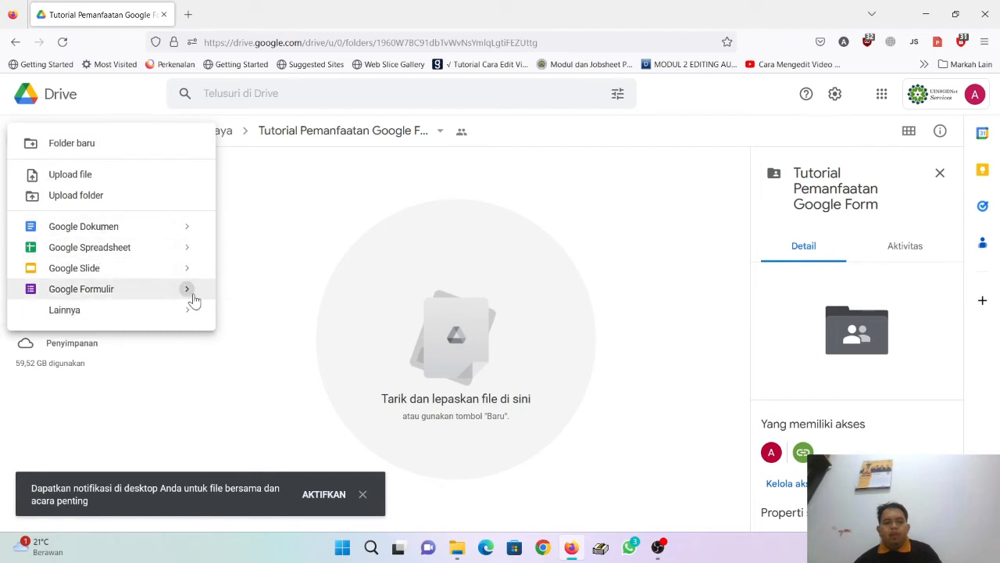
pyautogui.moveTo(187, 291)
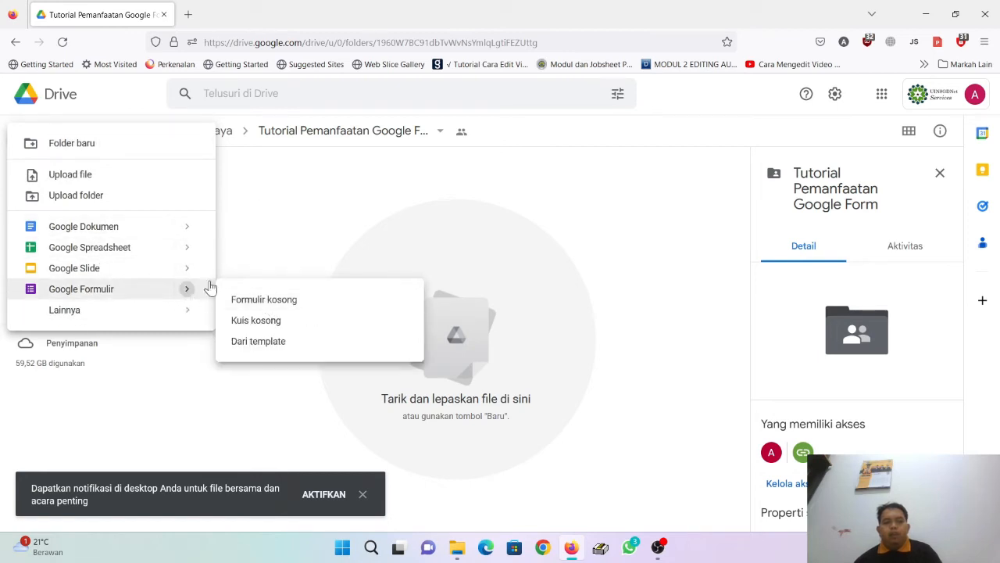
pyautogui.click(301, 305)
pyautogui.click(585, 338)
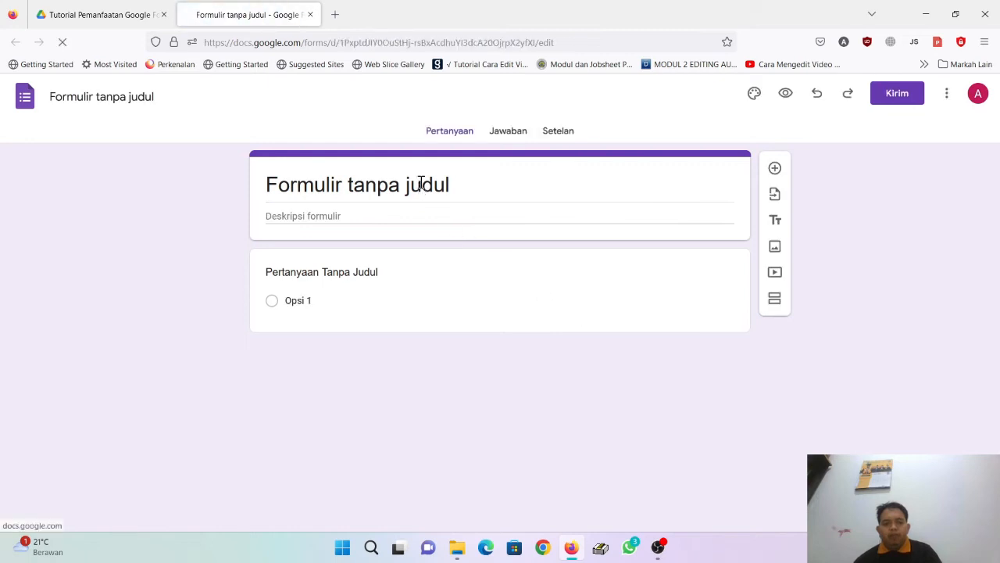
# Step: Replace the form title with 'Daftar Hadir Tutorial Memaksimalkan G-Form'
pyautogui.click(441, 188)
pyautogui.moveTo(458, 179); pyautogui.dragTo(258, 182)
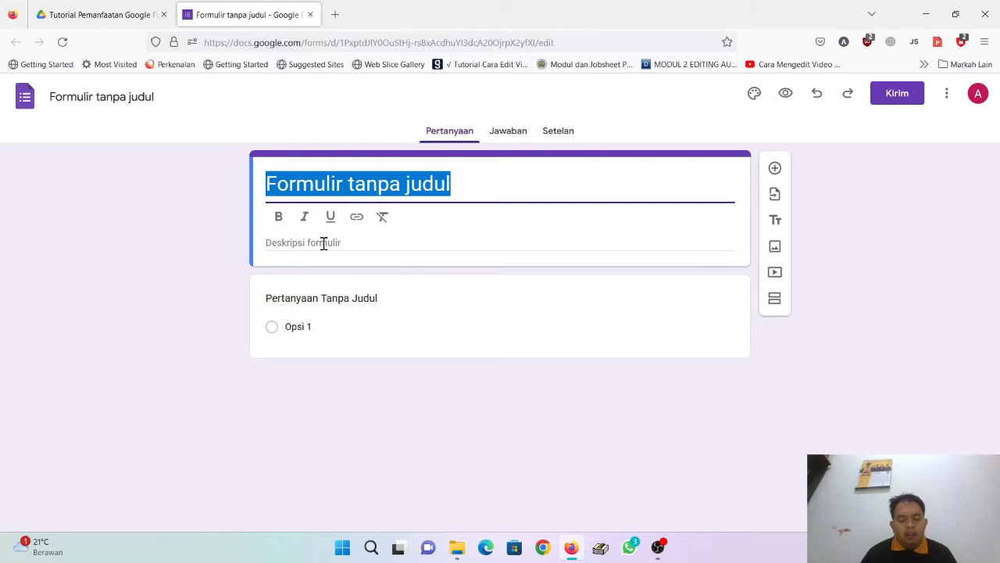
pyautogui.write('Daftar H')
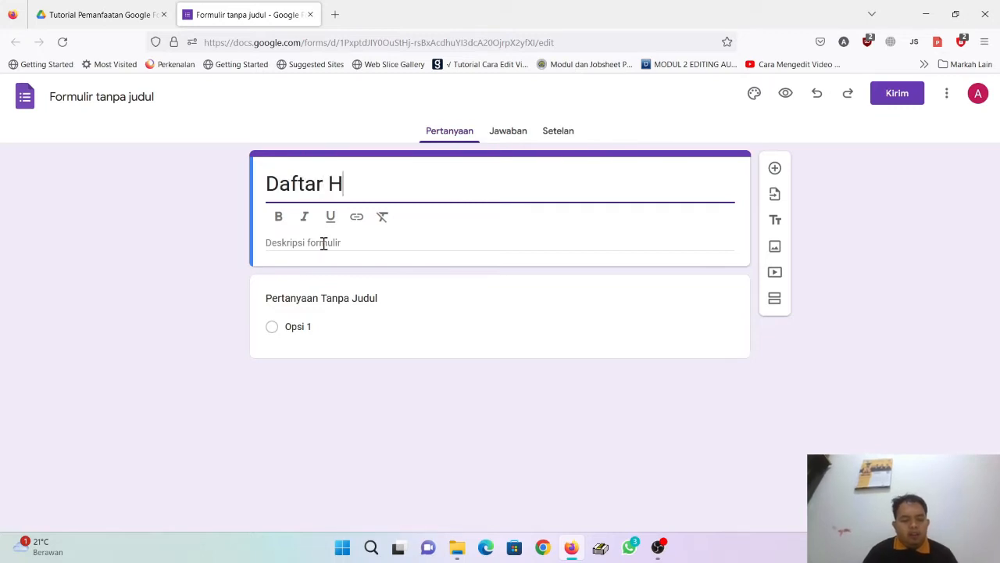
pyautogui.write('adir ')
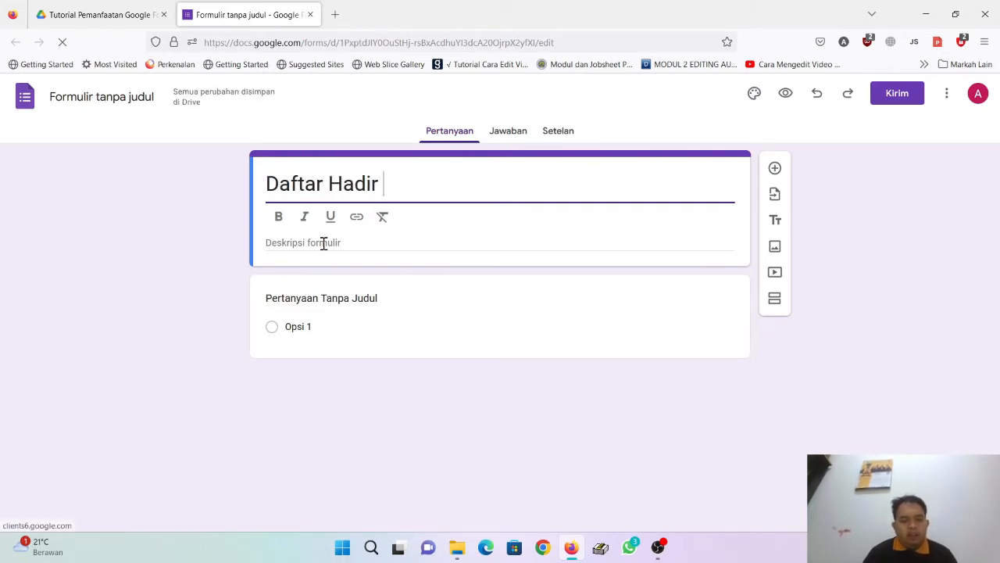
pyautogui.write('Tuto')
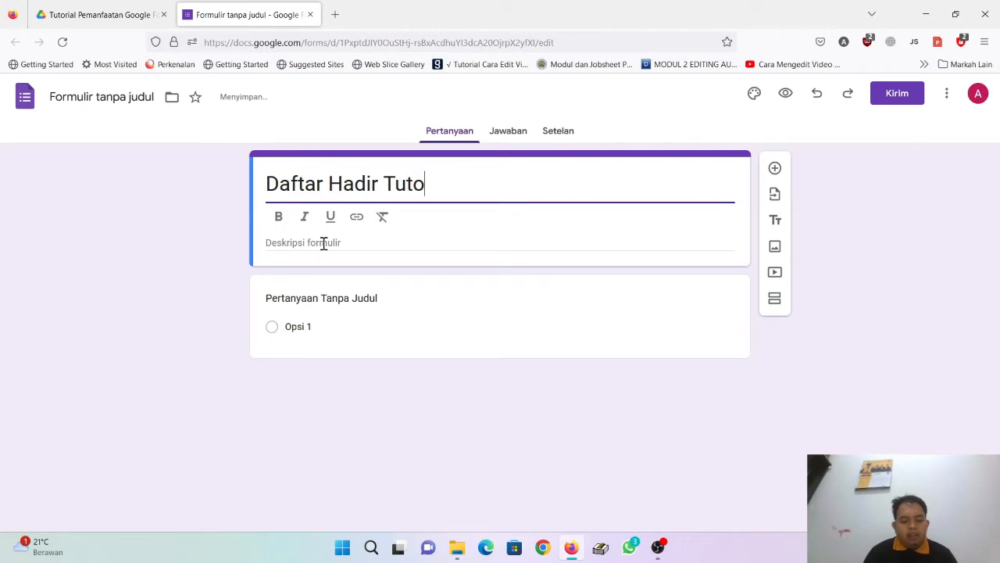
pyautogui.write('rial')
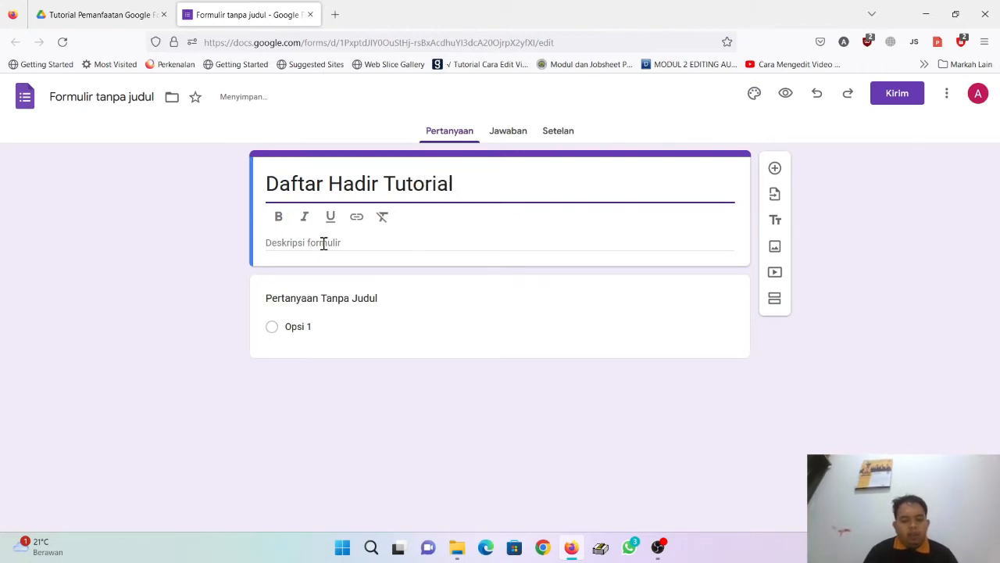
pyautogui.write(' Memaks')
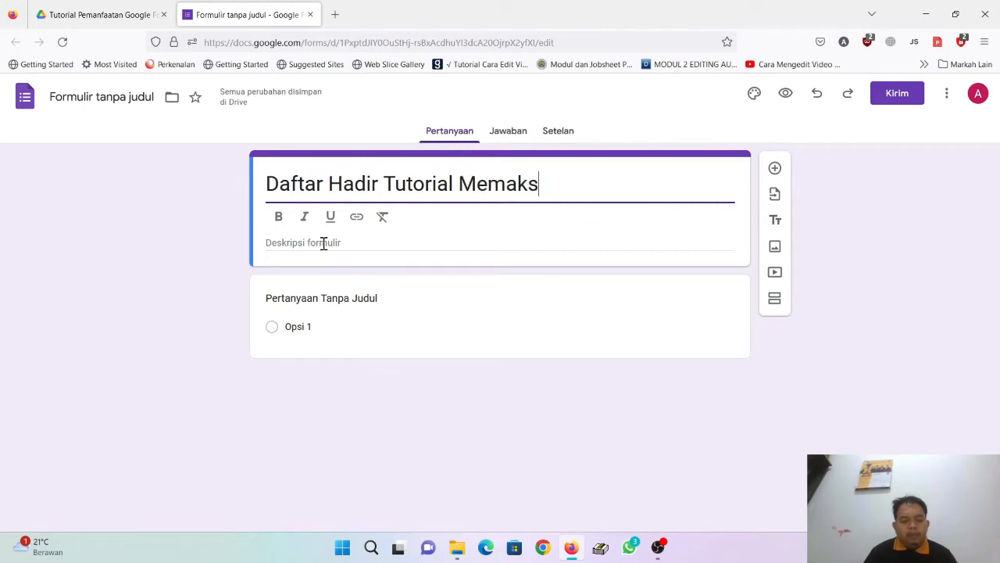
pyautogui.write('imalkan G')
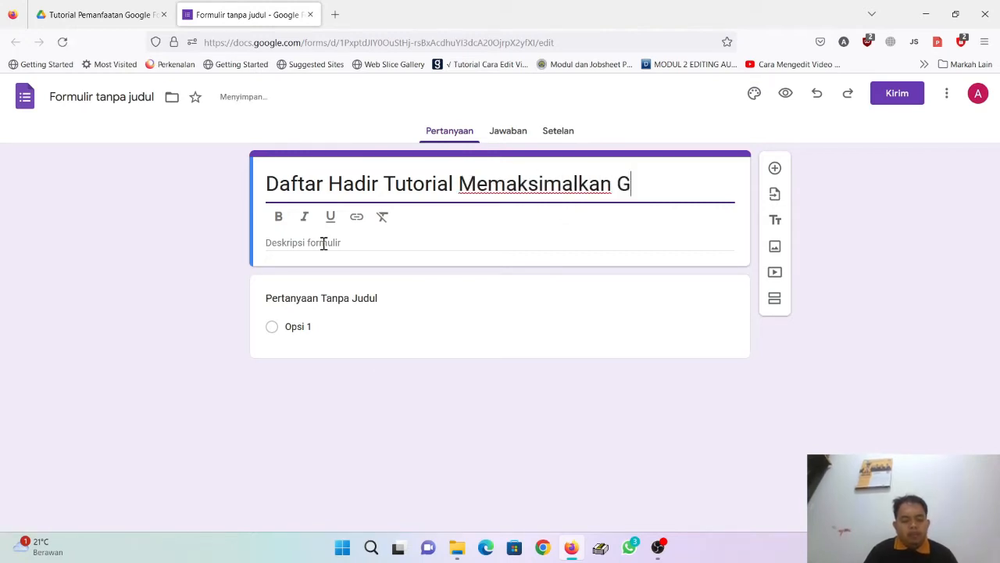
pyautogui.write('-Form')
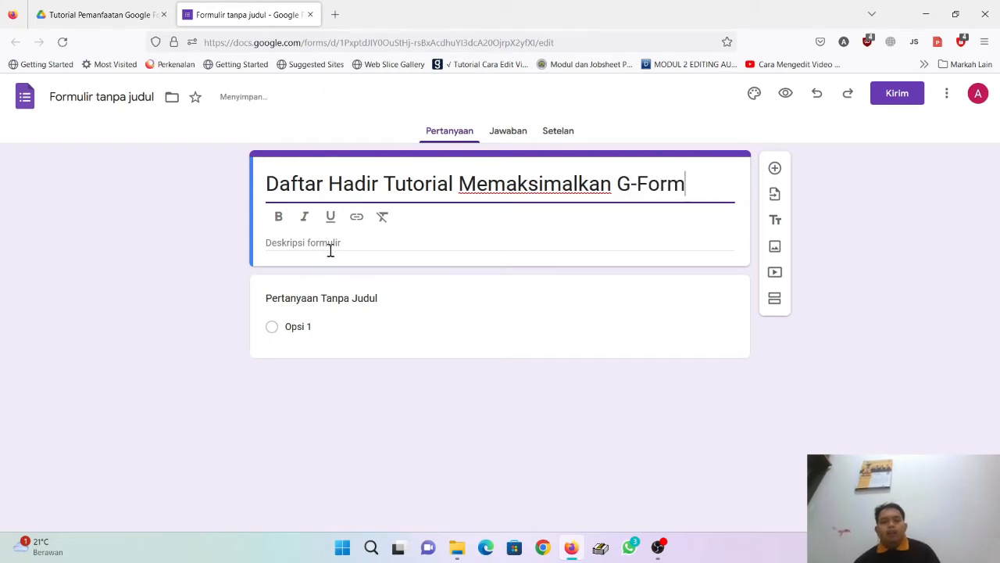
# Step: Add the description 'Tugas Nata Kuliah Medai Bimbingan Manasik Haji dan Umrah'
pyautogui.click(329, 247)
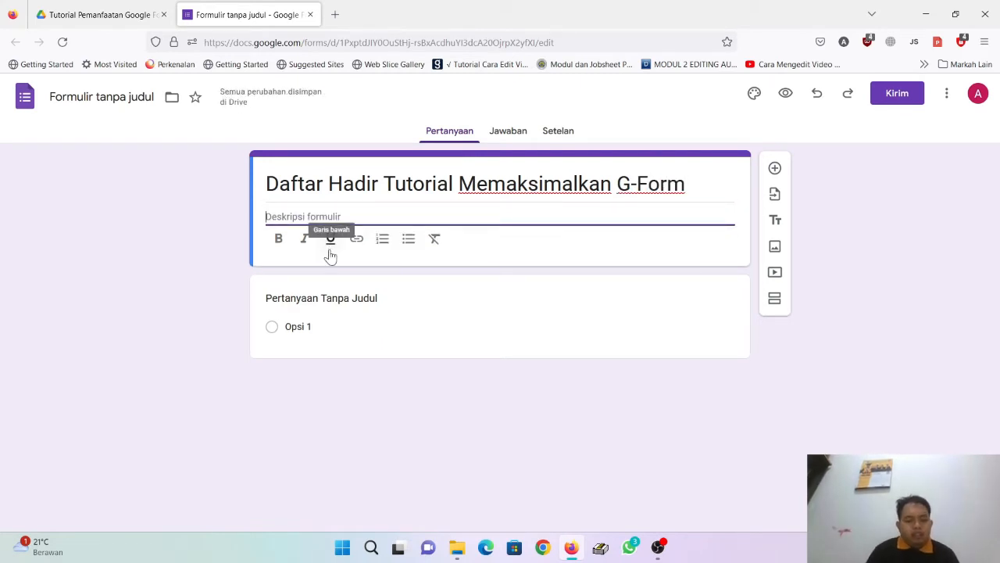
pyautogui.write('TU=')
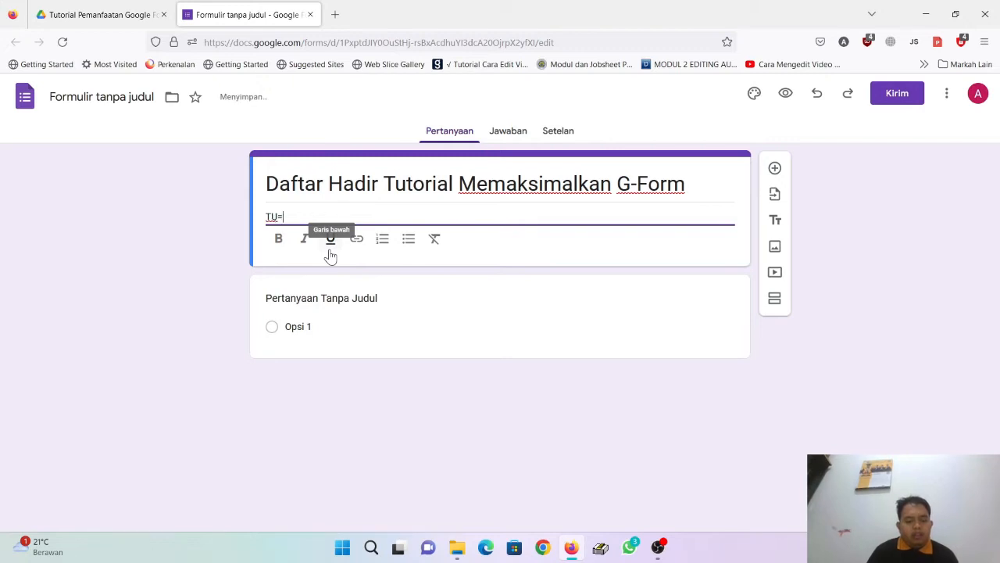
pyautogui.press('BackSpace')
pyautogui.write('ugas Nata KU')
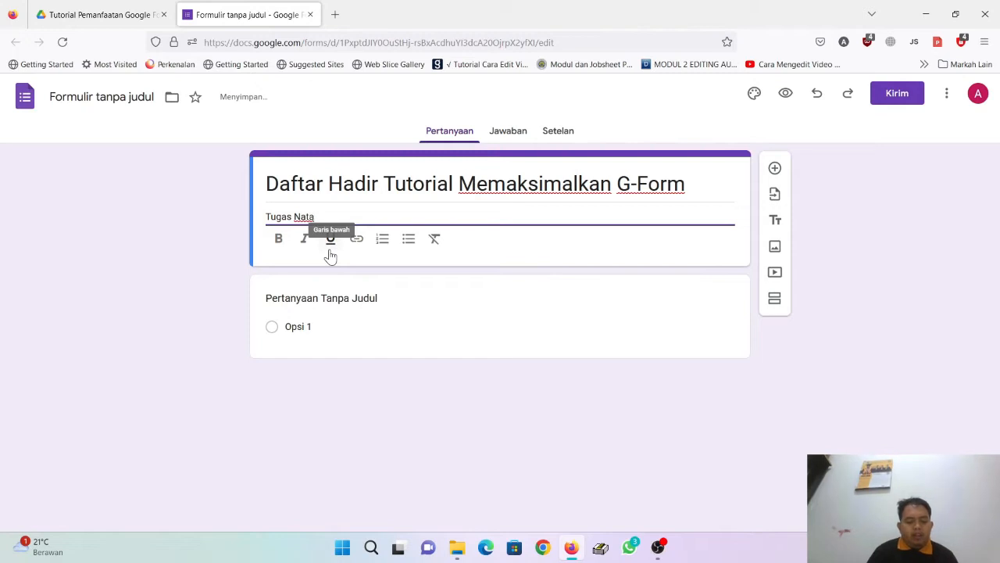
pyautogui.press('BackSpace')
pyautogui.press('BackSpace')
pyautogui.write('iah Medai Bimbingan')
pyautogui.press('BackSpace')
pyautogui.press('BackSpace')
pyautogui.press('BackSpace')
pyautogui.press('BackSpace')
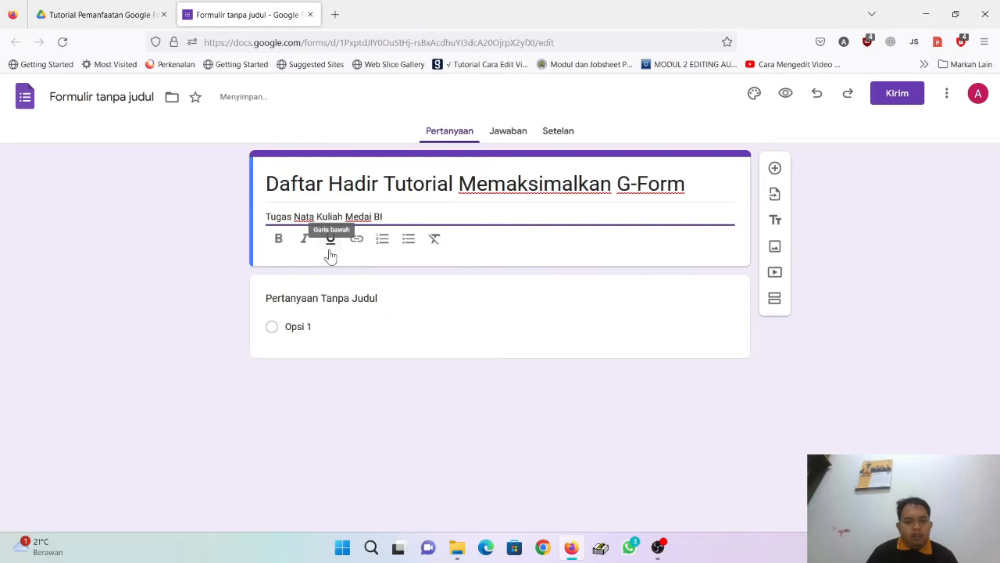
pyautogui.write('ngan Manasik ')
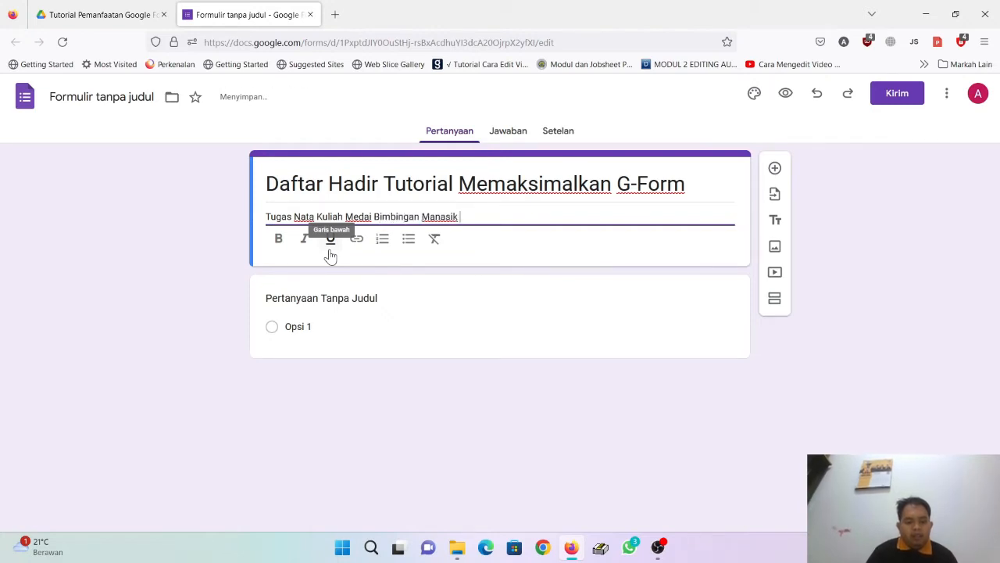
pyautogui.write('Haji dan UMrah')
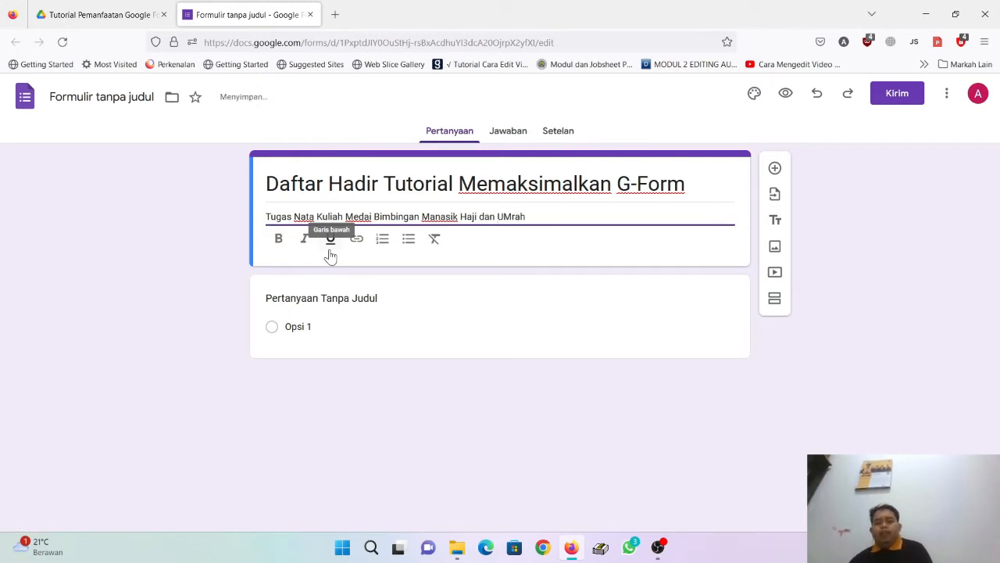
pyautogui.write('h')
pyautogui.click(345, 301)
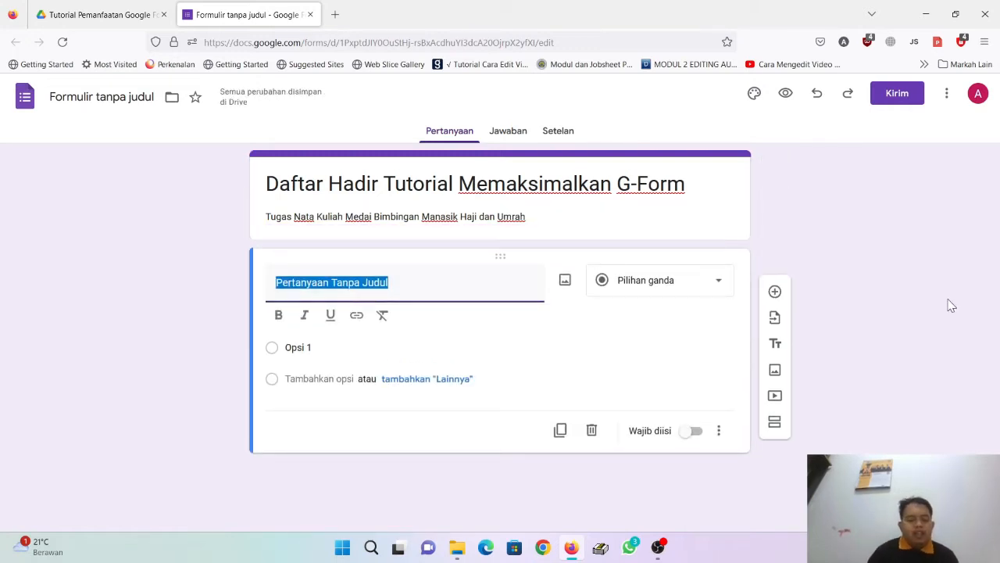
# Step: Title the first question 'Nama Mahasiswa' and make it required
pyautogui.write('Na')
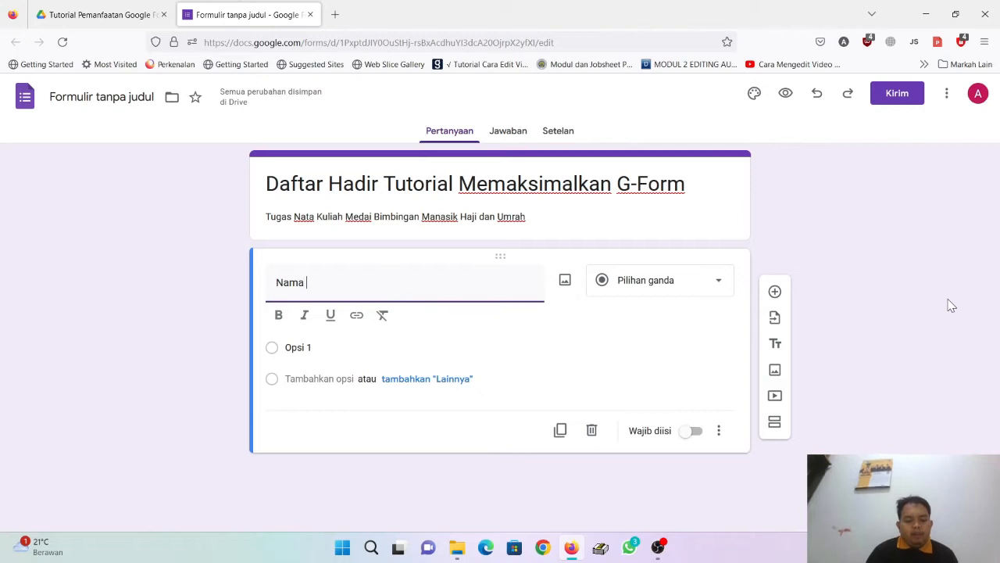
pyautogui.write('Mahasiswa')
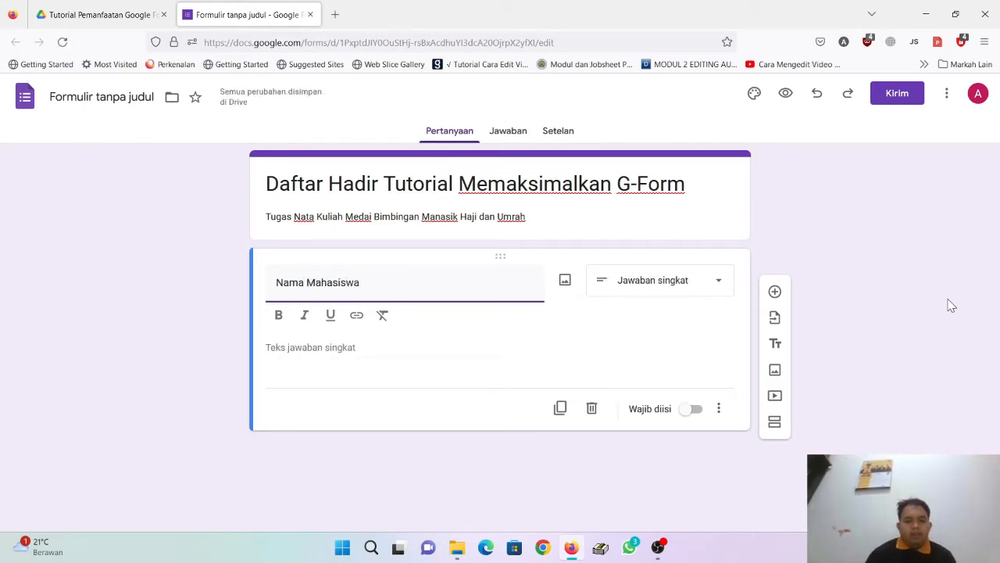
pyautogui.click(697, 414)
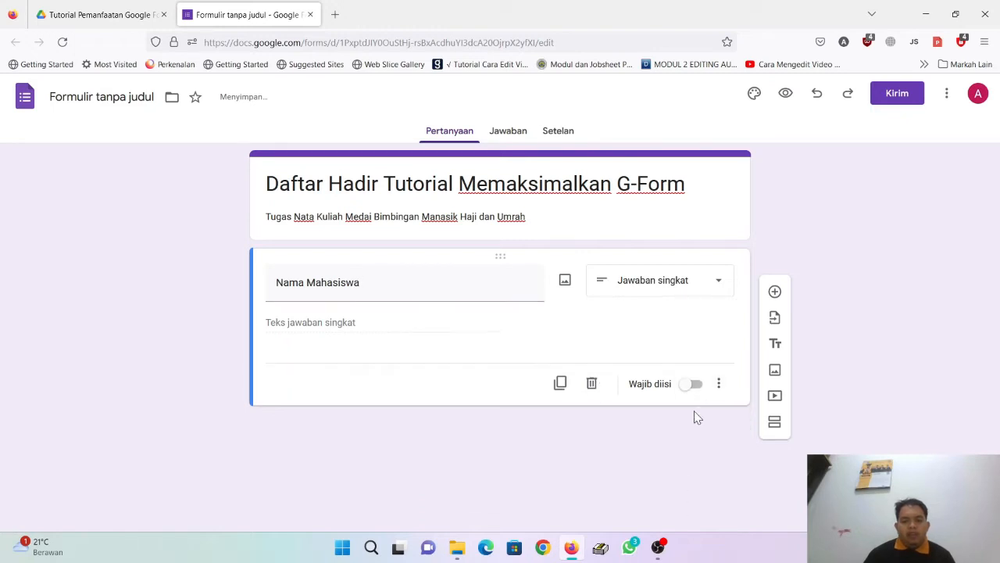
pyautogui.click(694, 383)
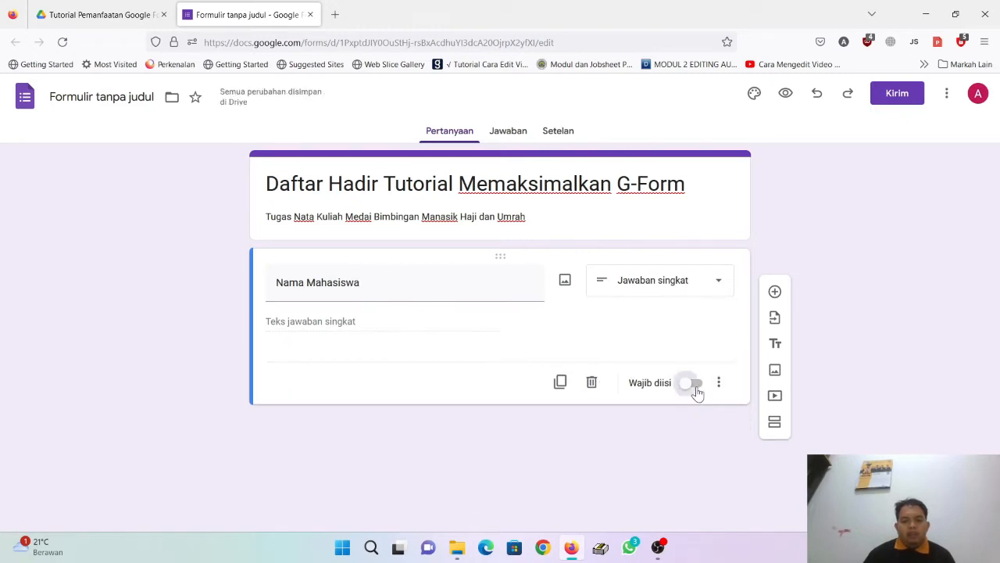
# Step: Add a required 'NIM' question, then a third question titled 'Screenshoot'
pyautogui.click(774, 291)
pyautogui.write('NIM')
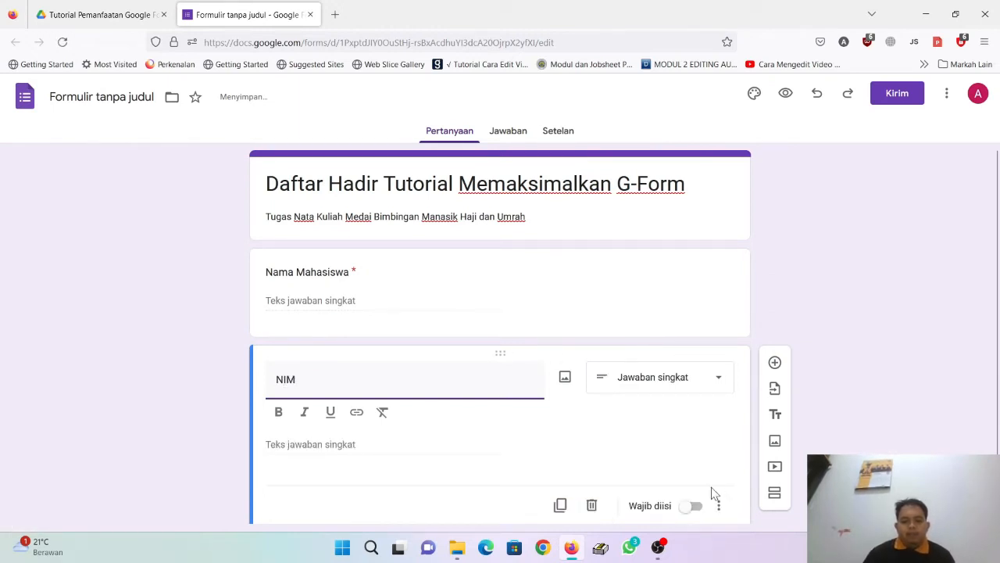
pyautogui.click(700, 507)
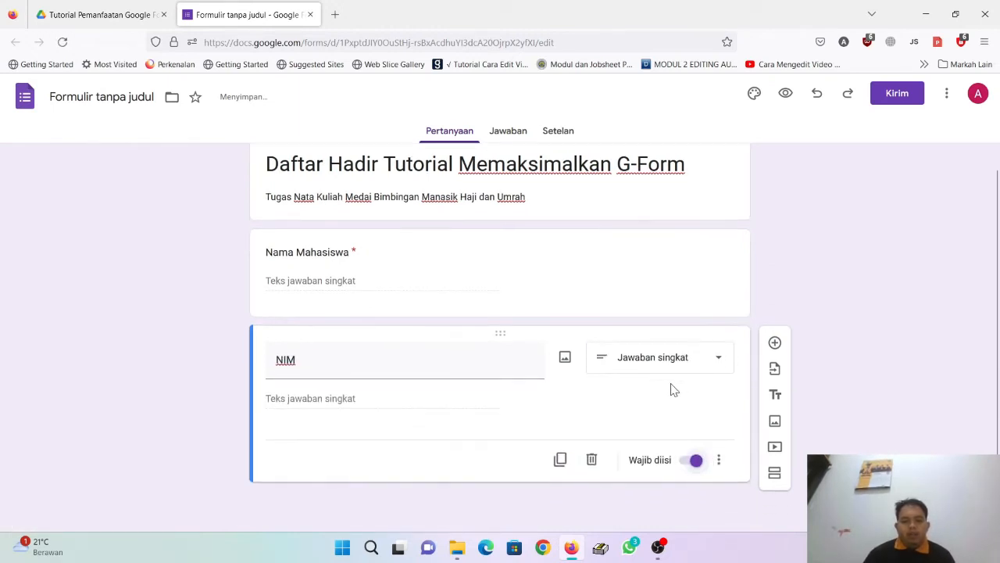
pyautogui.click(776, 342)
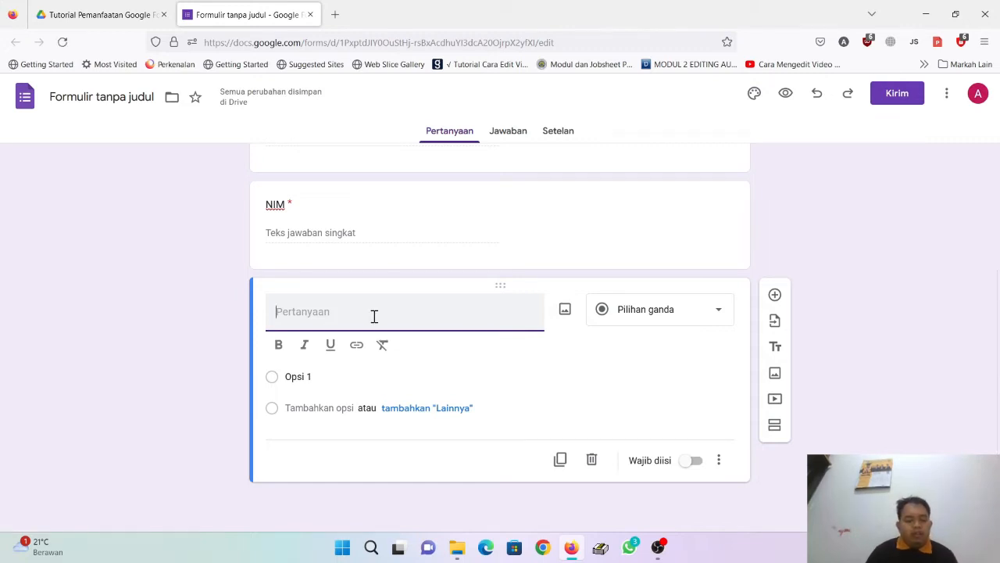
pyautogui.write('Sc')
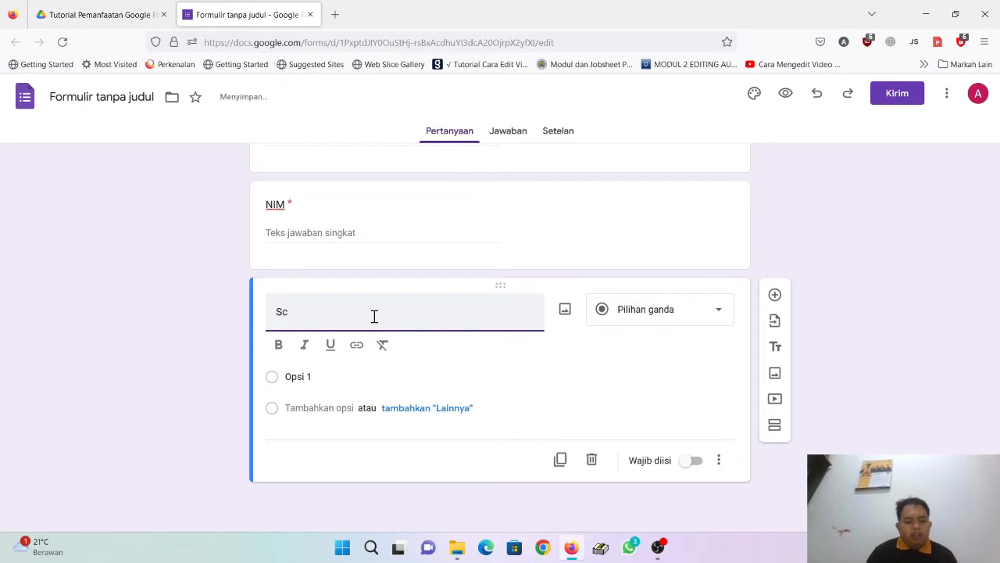
pyautogui.write('reenshoot')
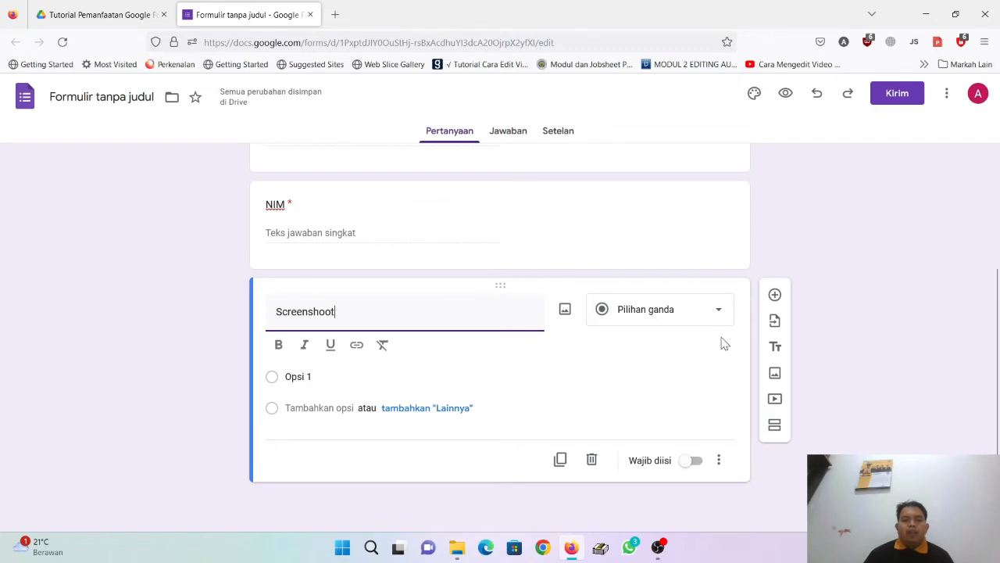
# Step: Change the Screenshoot question to a file-upload question, allowing uploads to Drive
pyautogui.click(686, 326)
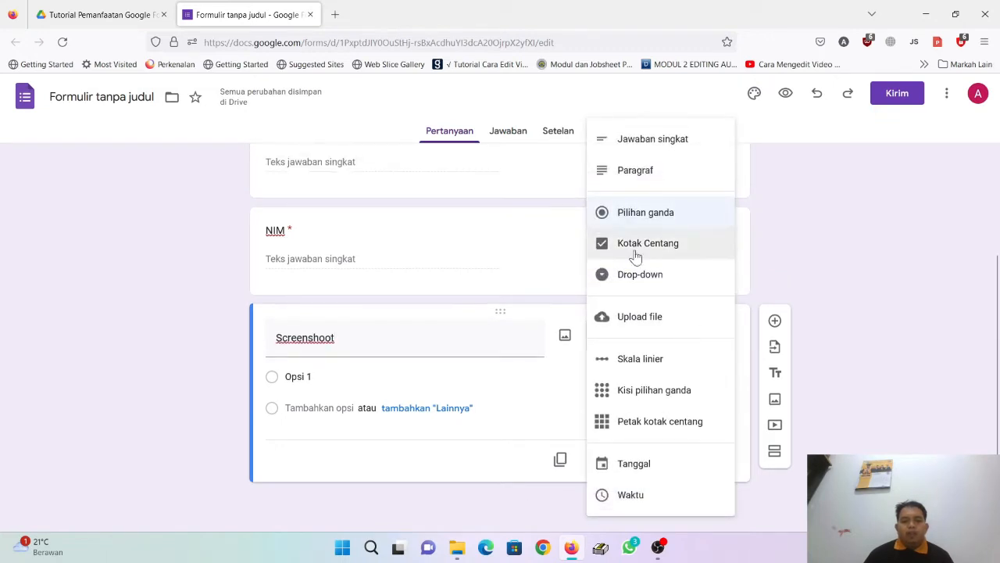
pyautogui.click(689, 332)
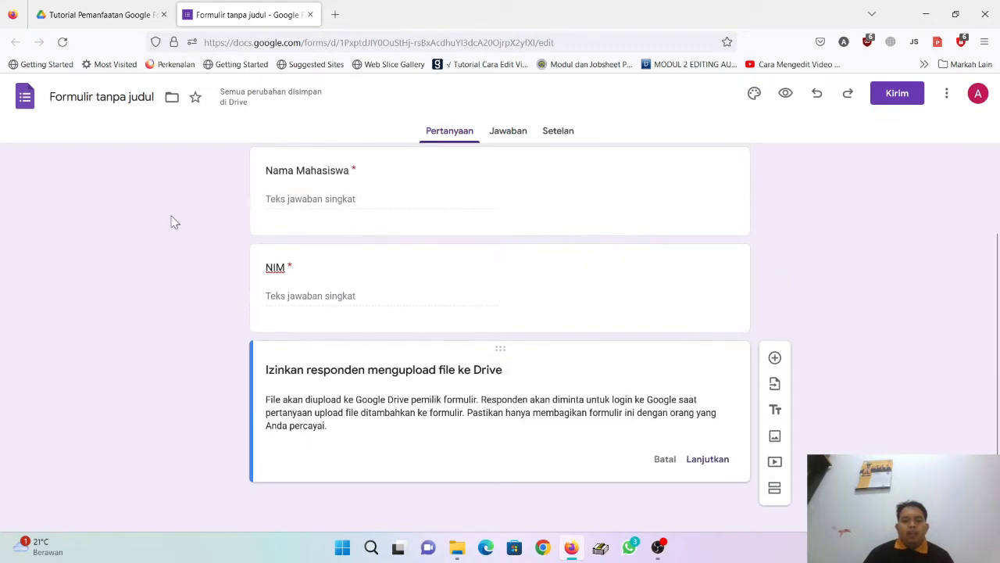
pyautogui.click(704, 461)
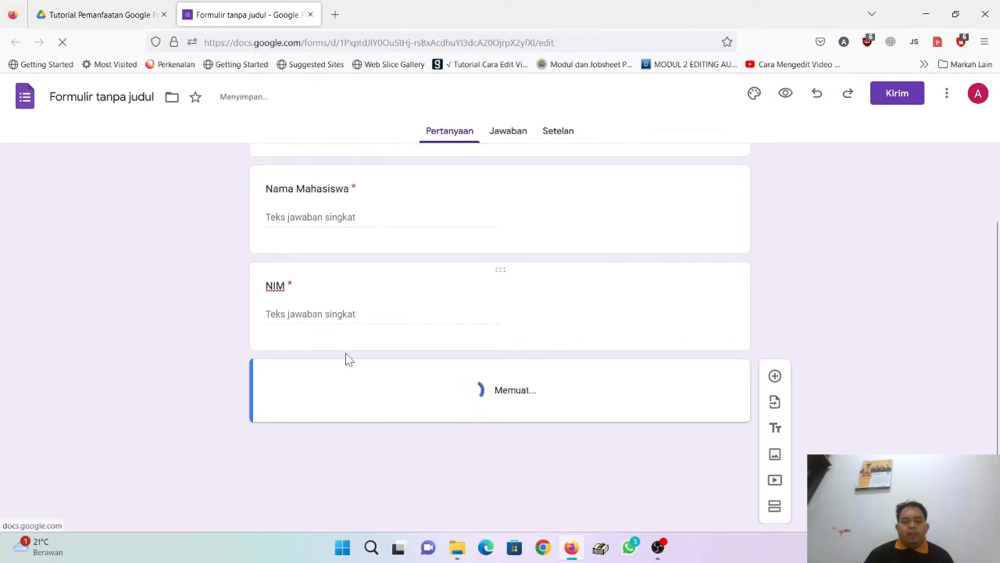
# Step: Set the question's maximum file size to 10 MB
pyautogui.scroll(-3, 400, 391)
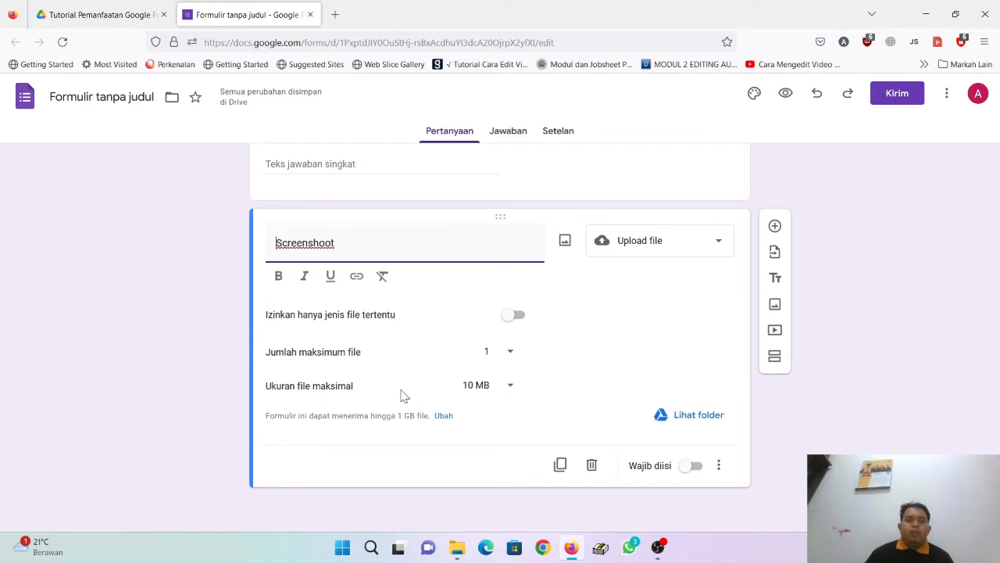
pyautogui.scroll(5, 702, 319)
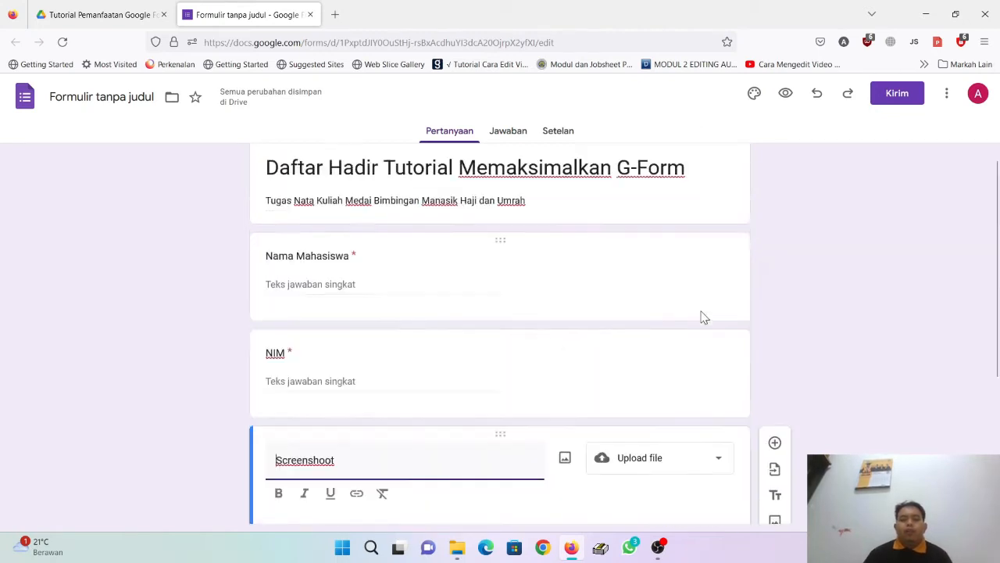
pyautogui.scroll(-3, 699, 322)
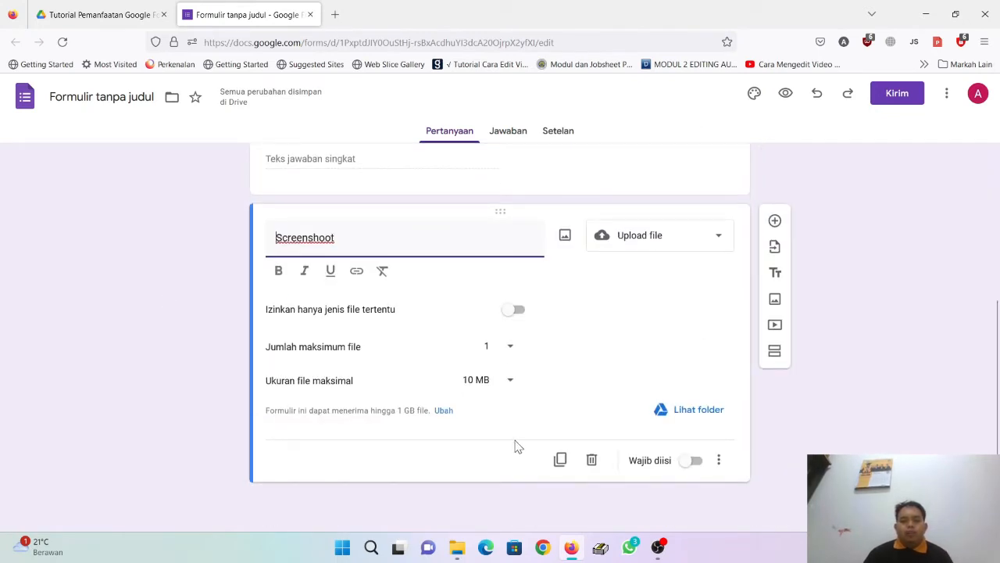
pyautogui.scroll(3, 516, 445)
pyautogui.scroll(-3, 407, 281)
pyautogui.scroll(3, 357, 352)
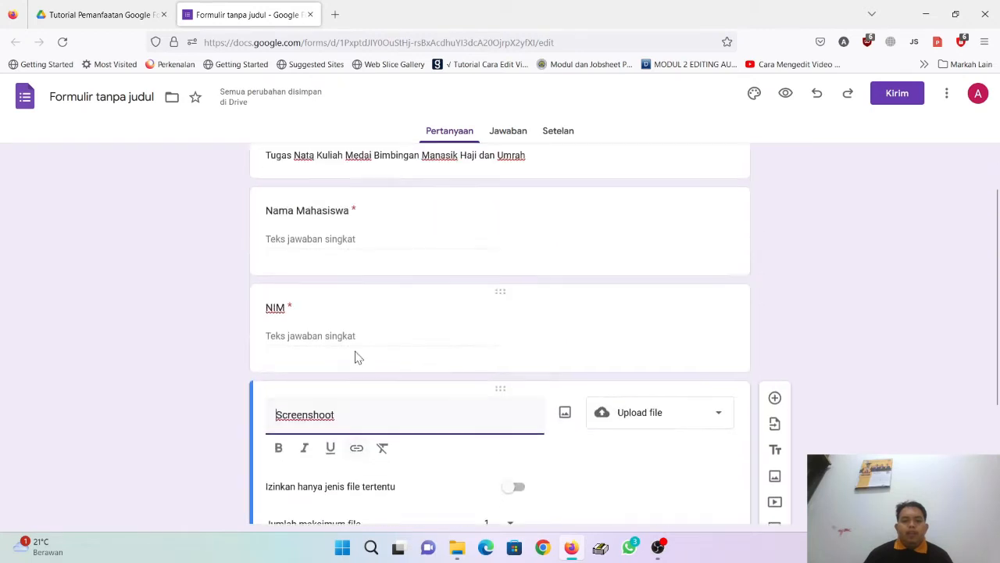
pyautogui.scroll(-3, 347, 403)
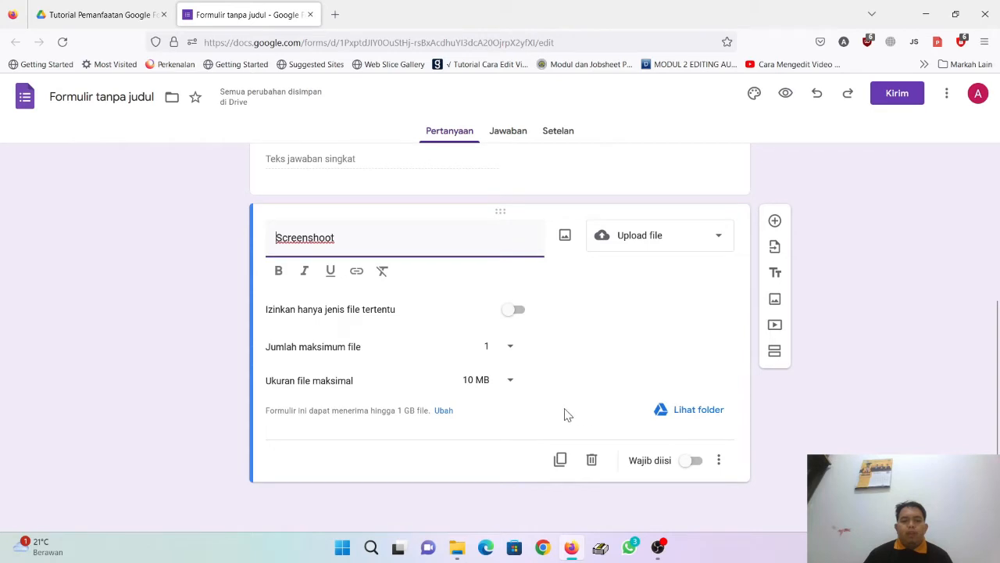
pyautogui.click(511, 381)
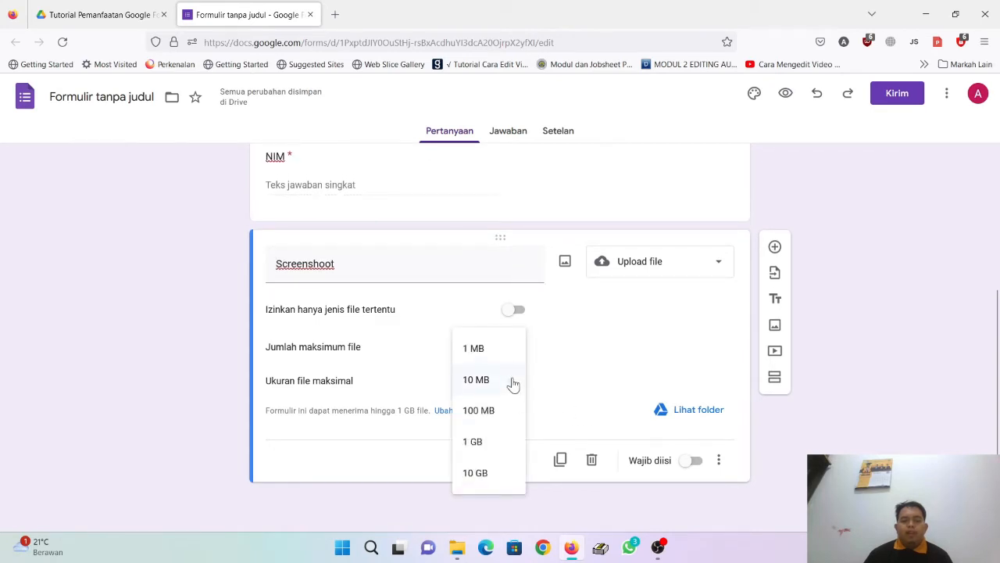
pyautogui.click(512, 381)
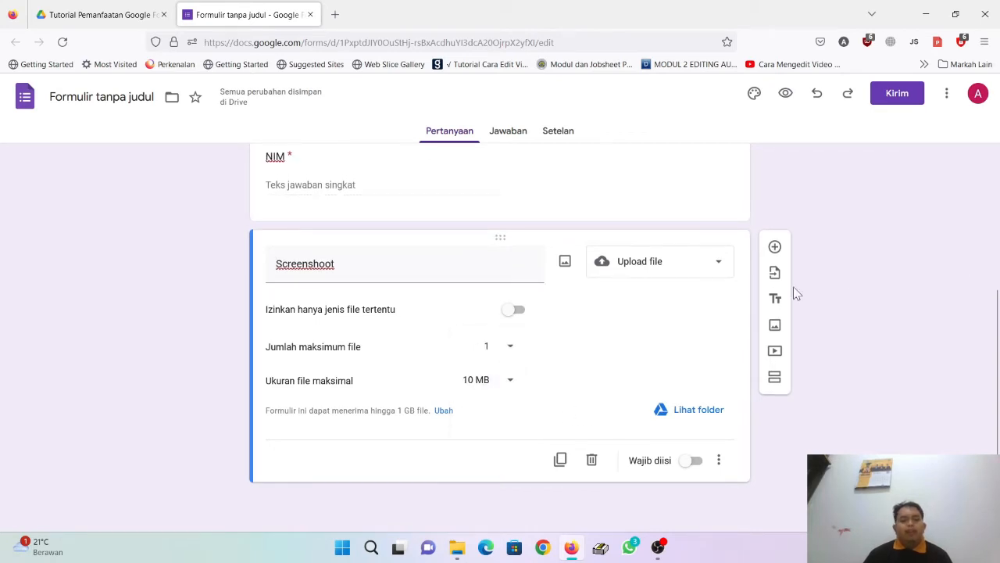
pyautogui.scroll(3, 638, 316)
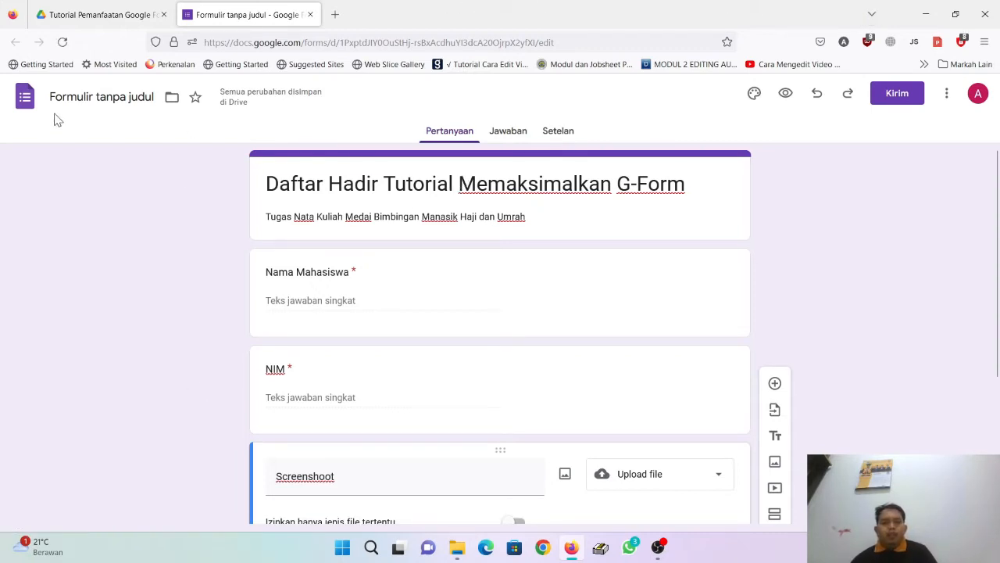
# Step: Rename the form file to 'Daftar Hadir Tutorial Memaksimalkan G-Form' and view its Jawaban page
pyautogui.click(107, 96)
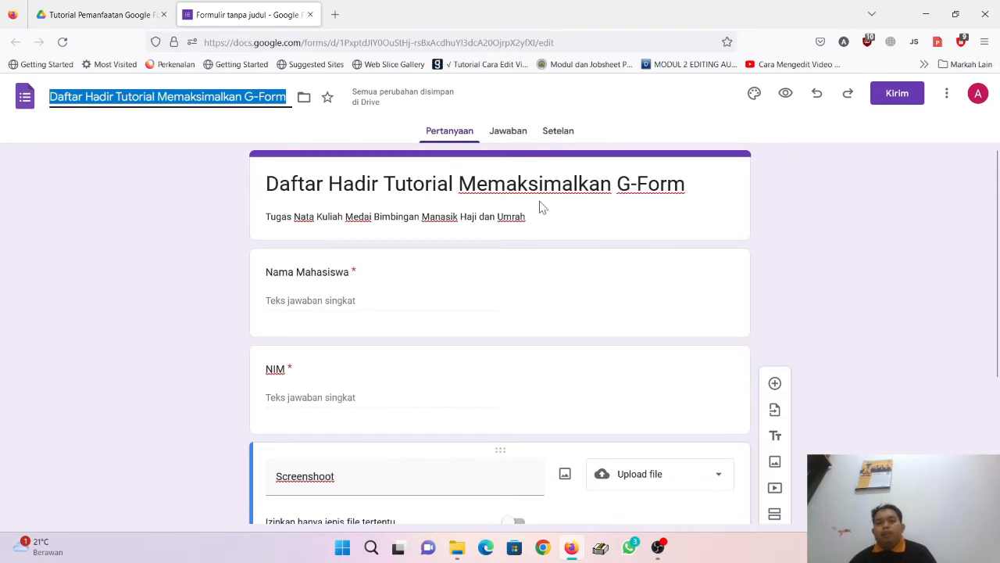
pyautogui.click(509, 134)
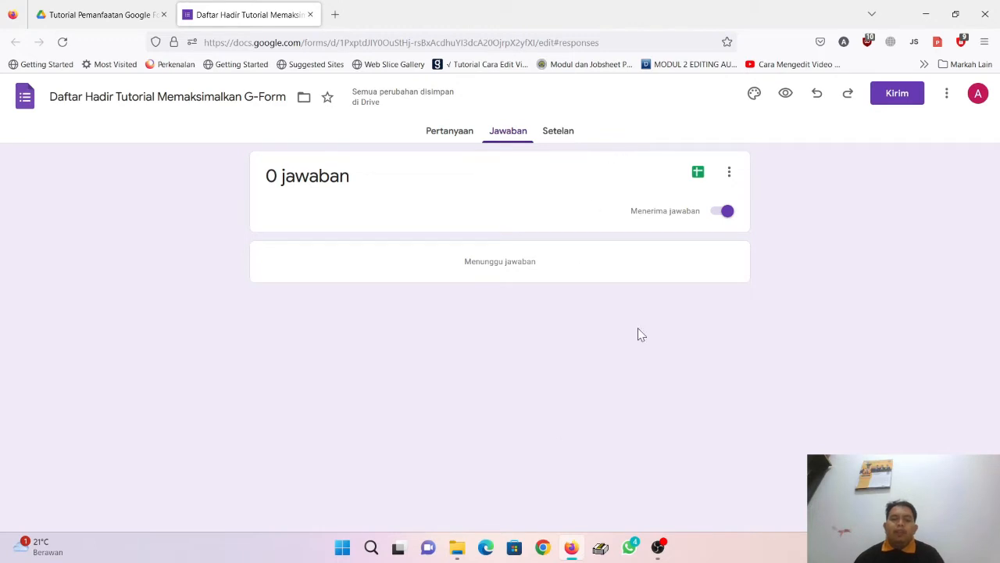
# Step: Link the responses to a new spreadsheet via 'Buat spreadsheet baru'
pyautogui.click(696, 177)
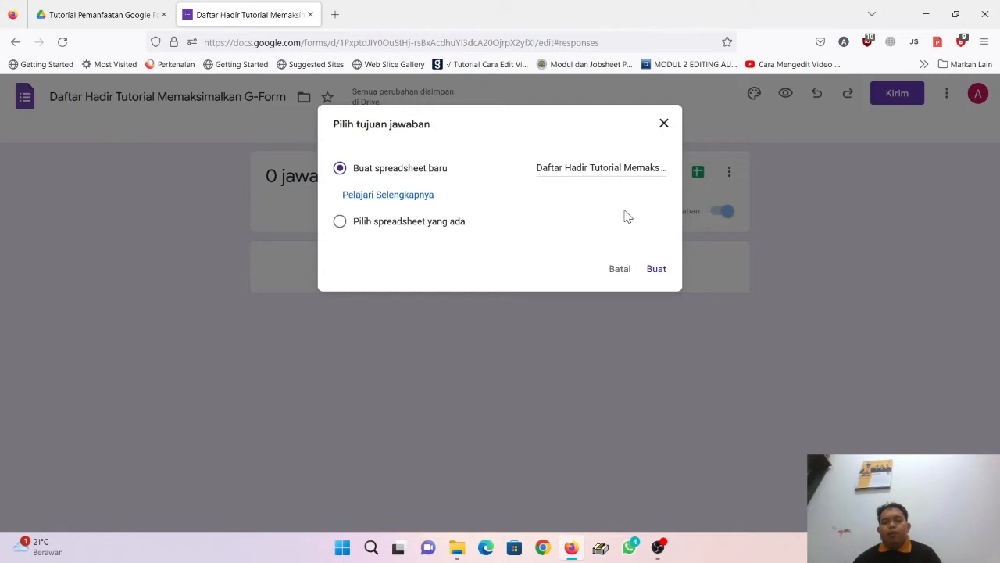
pyautogui.click(655, 269)
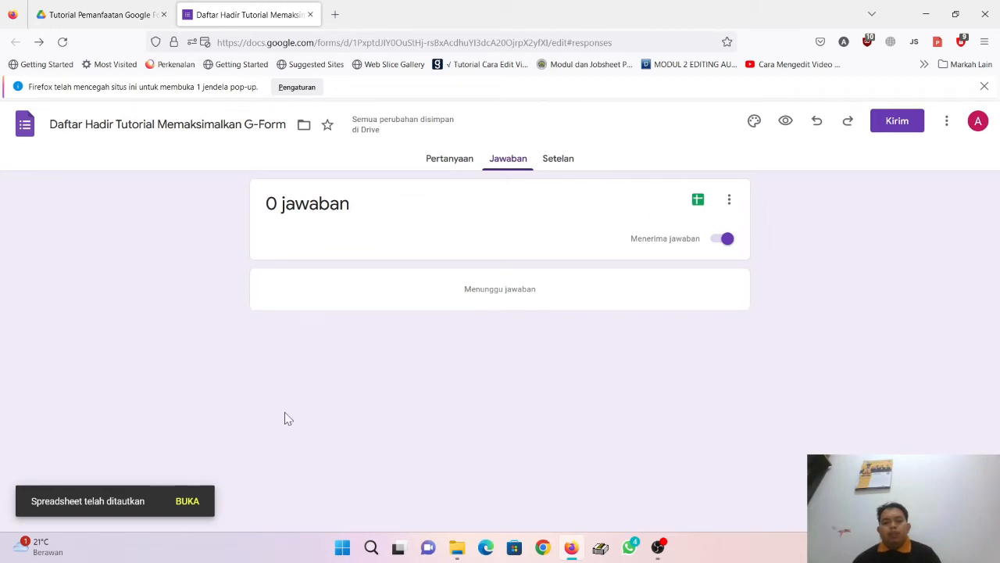
# Step: Open the 'Daftar Hadir Tutorial Memaksimalkan G-Form (Jawaban)' sheet, then return to the form's responses
pyautogui.click(699, 201)
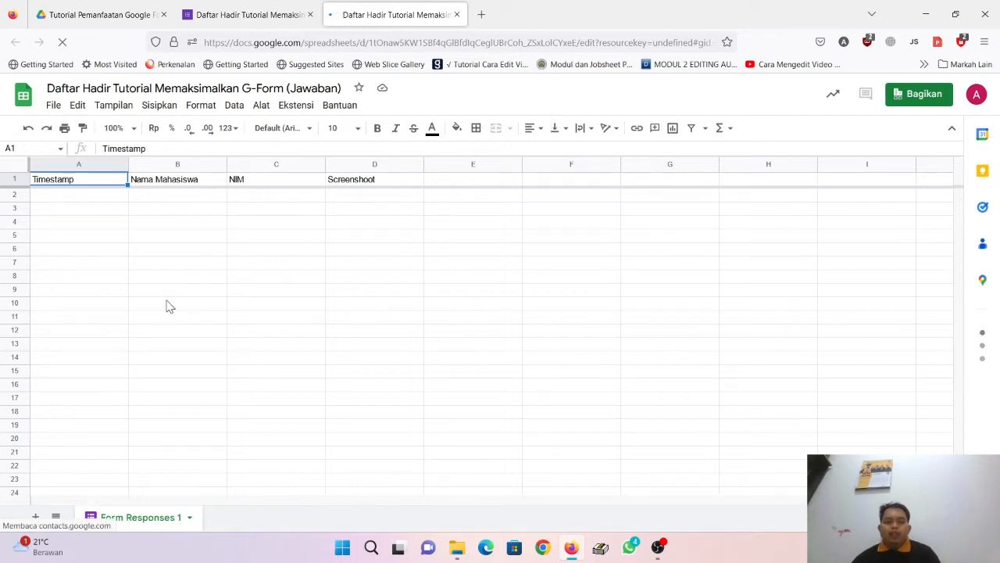
pyautogui.click(225, 9)
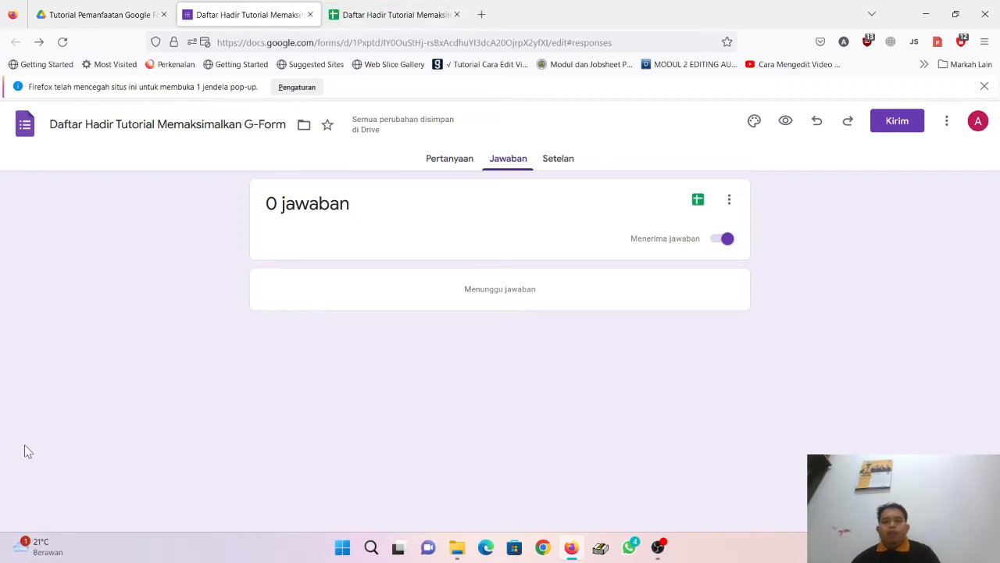
# Step: In the form settings, limit each respondent to one response
pyautogui.click(564, 170)
pyautogui.scroll(-2, 504, 328)
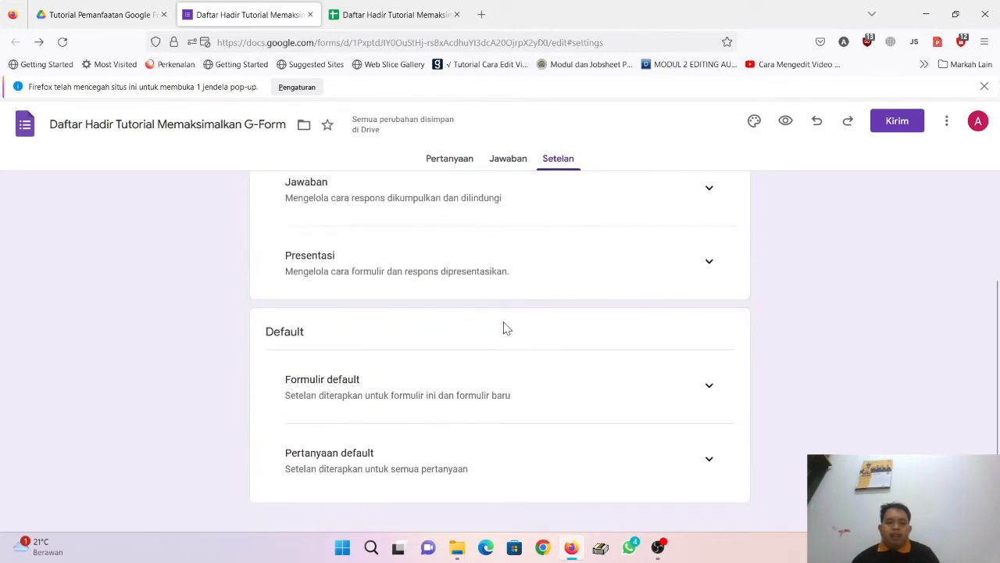
pyautogui.click(697, 194)
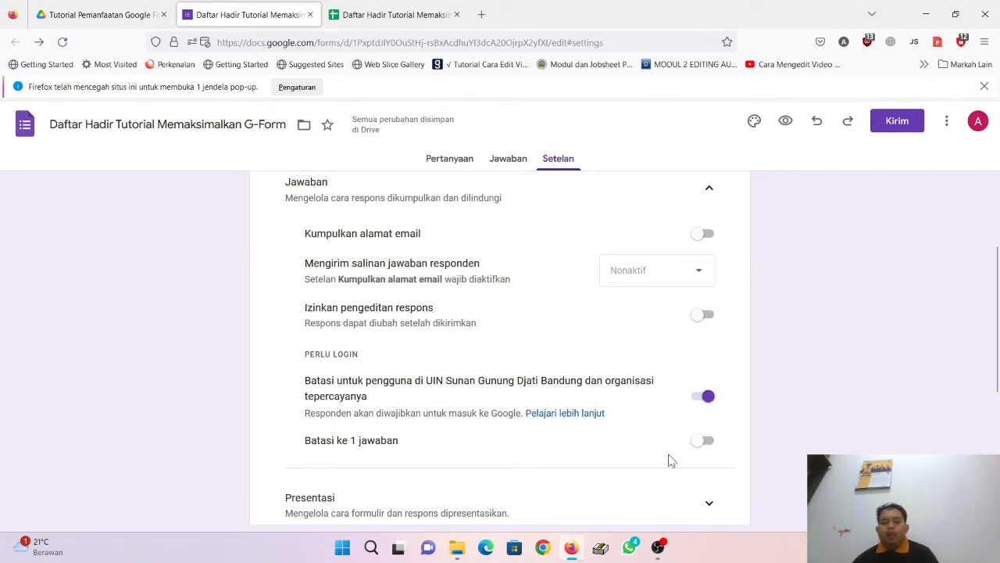
pyautogui.click(709, 450)
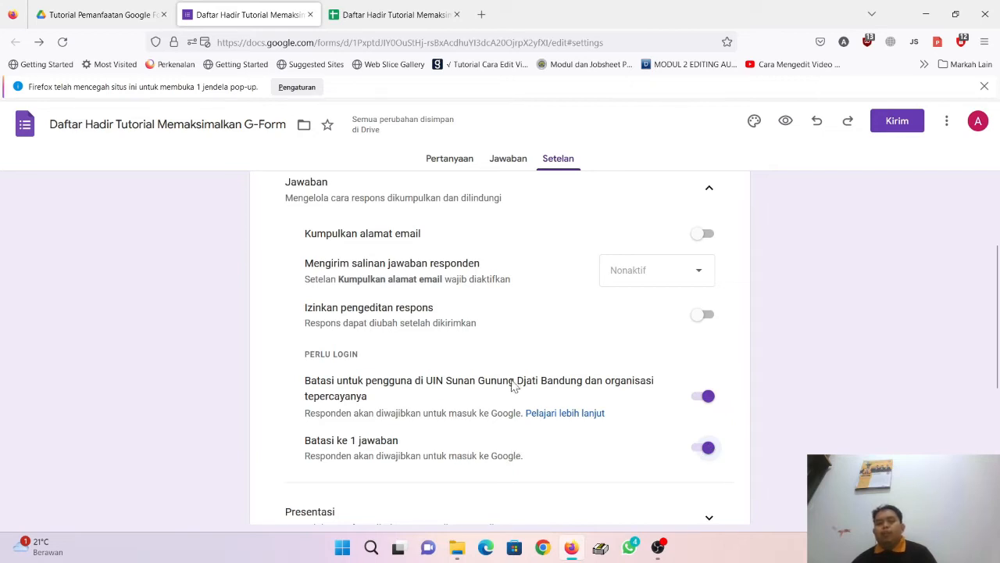
# Step: Turn on 'Kumpulkan alamat email' and return to the Pertanyaan page
pyautogui.scroll(2, 552, 401)
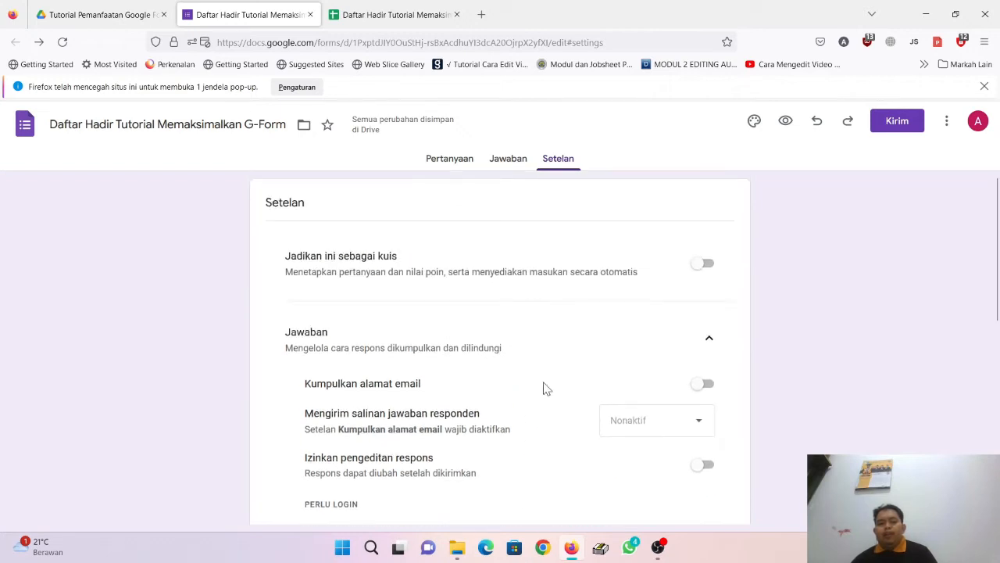
pyautogui.click(706, 385)
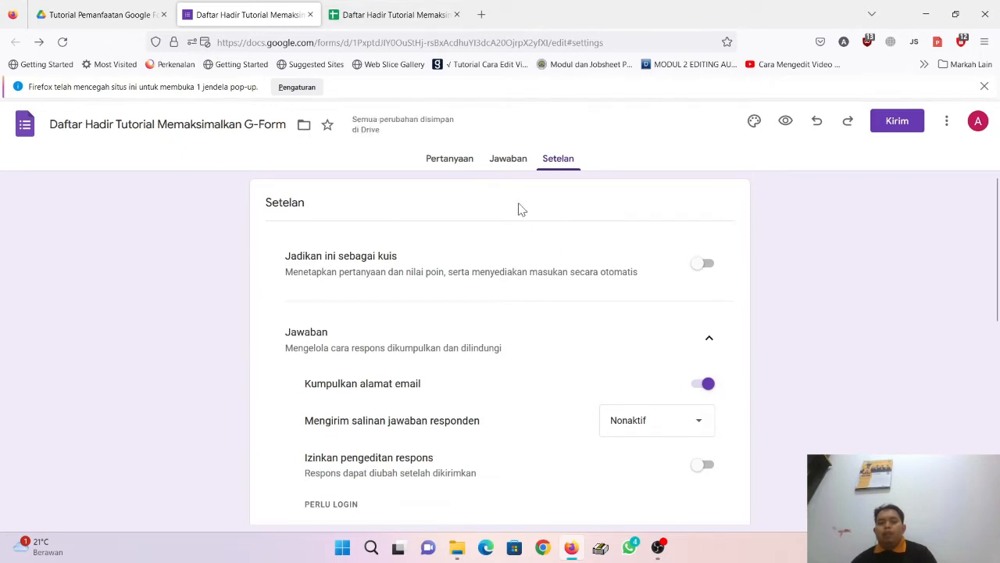
pyautogui.click(456, 160)
pyautogui.scroll(-4, 430, 344)
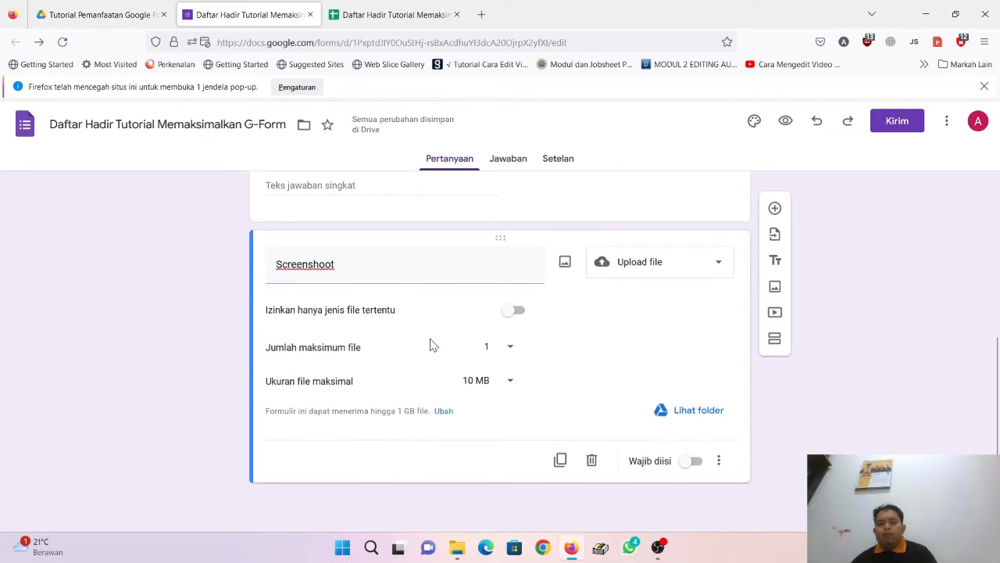
# Step: Add a required short-answer question titled 'email' below the Screenshoot question
pyautogui.scroll(6, 431, 344)
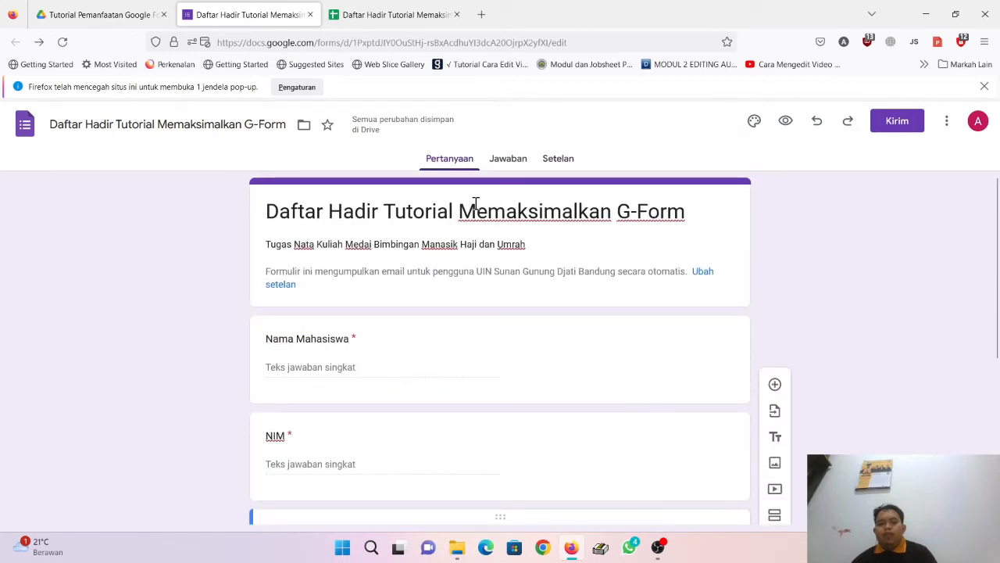
pyautogui.scroll(-1, 535, 385)
pyautogui.scroll(-4, 534, 383)
pyautogui.scroll(4, 532, 380)
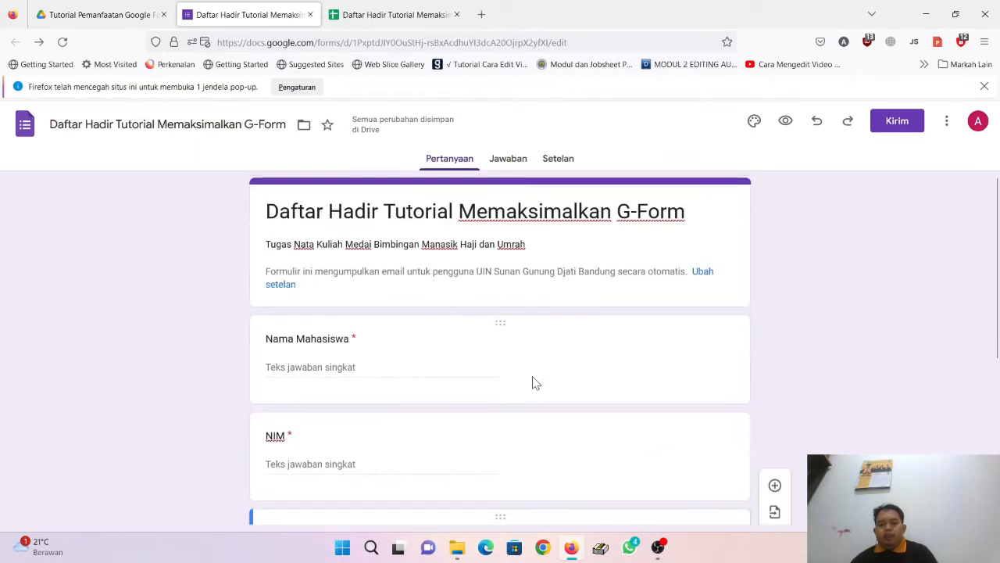
pyautogui.scroll(-2, 356, 387)
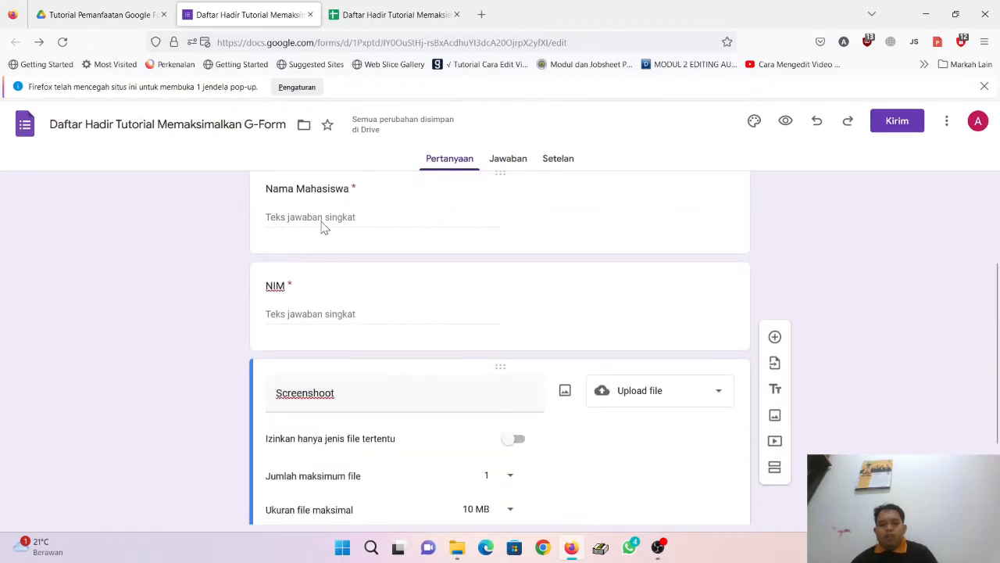
pyautogui.click(775, 338)
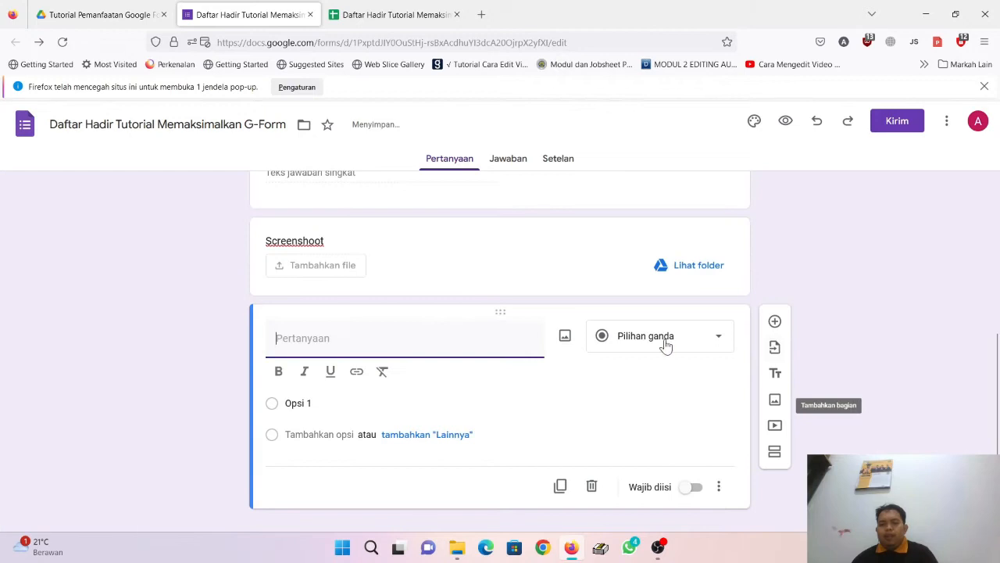
pyautogui.write('email')
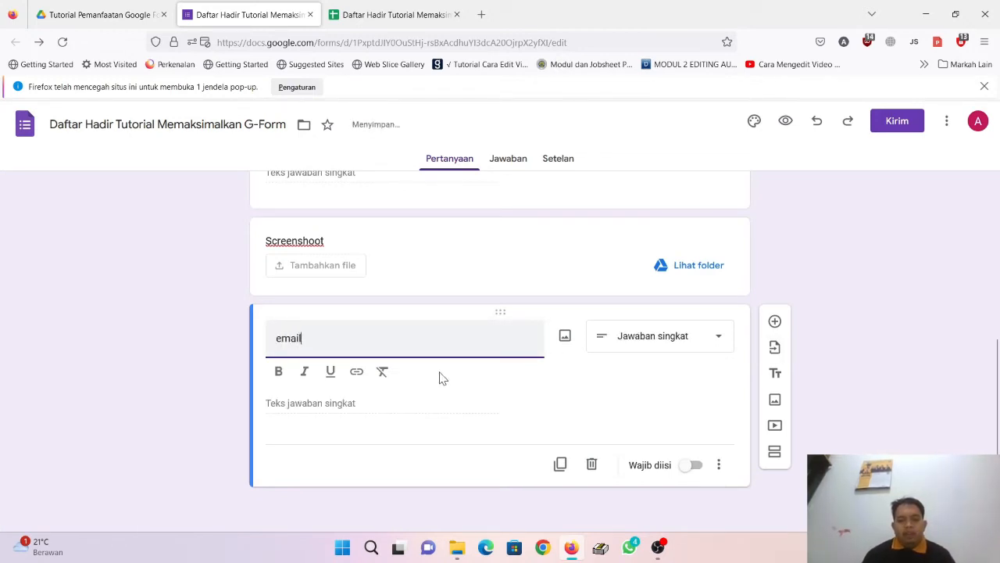
pyautogui.click(694, 466)
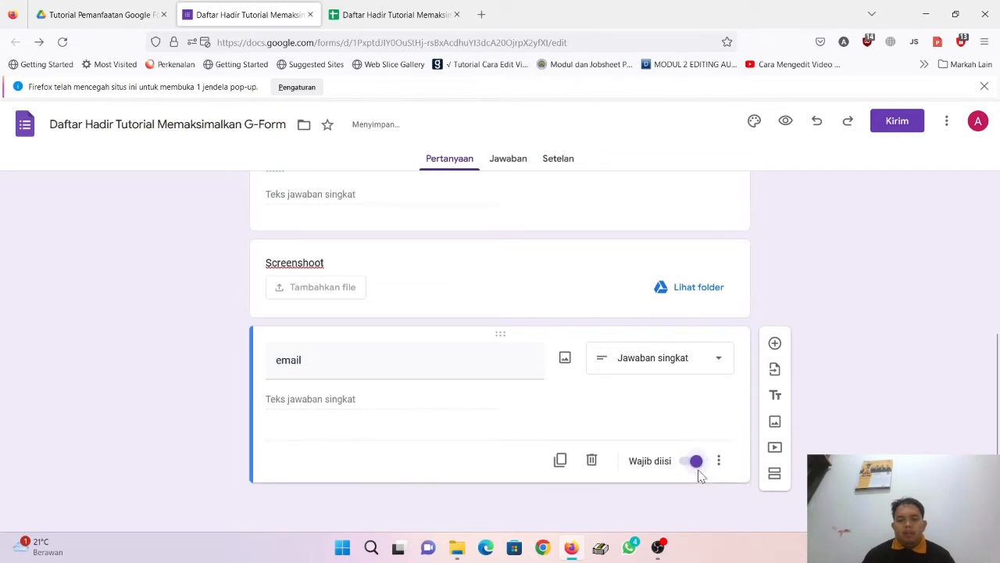
# Step: Drag the email question up so it sits between NIM and Screenshoot
pyautogui.scroll(2, 516, 408)
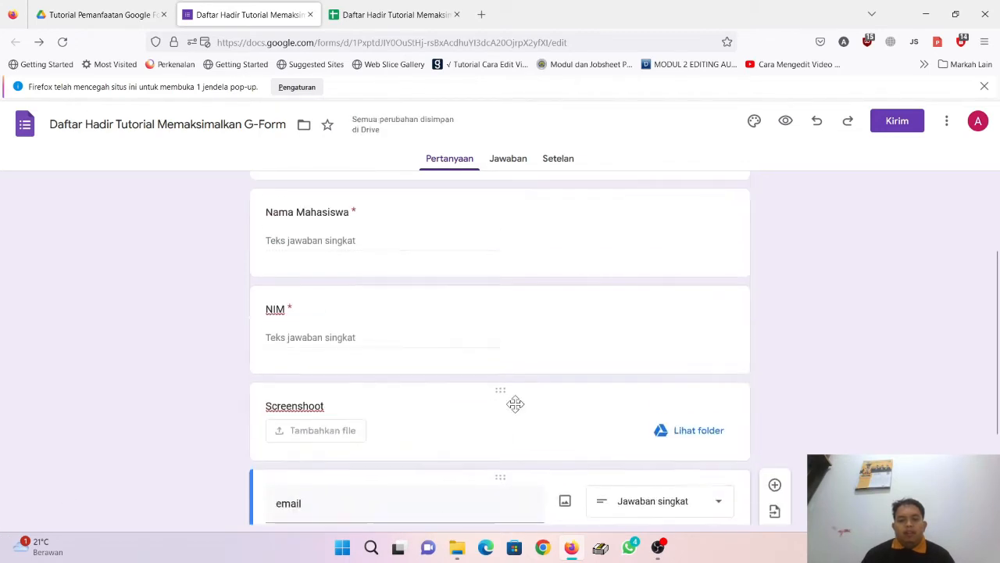
pyautogui.scroll(-2, 549, 464)
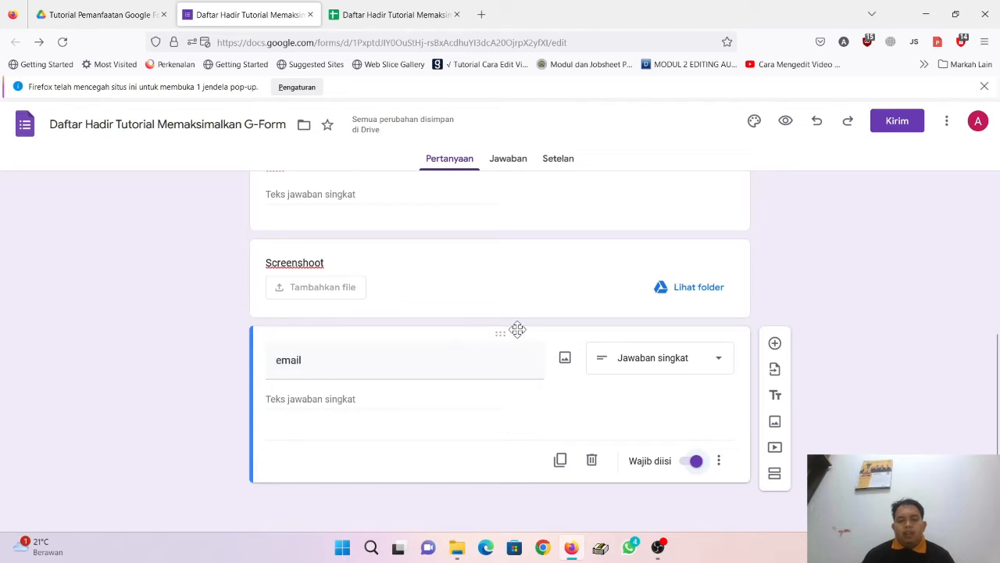
pyautogui.moveTo(511, 326)
pyautogui.mouseDown()
pyautogui.moveTo(516, 283)
pyautogui.moveTo(522, 333)
pyautogui.mouseUp()
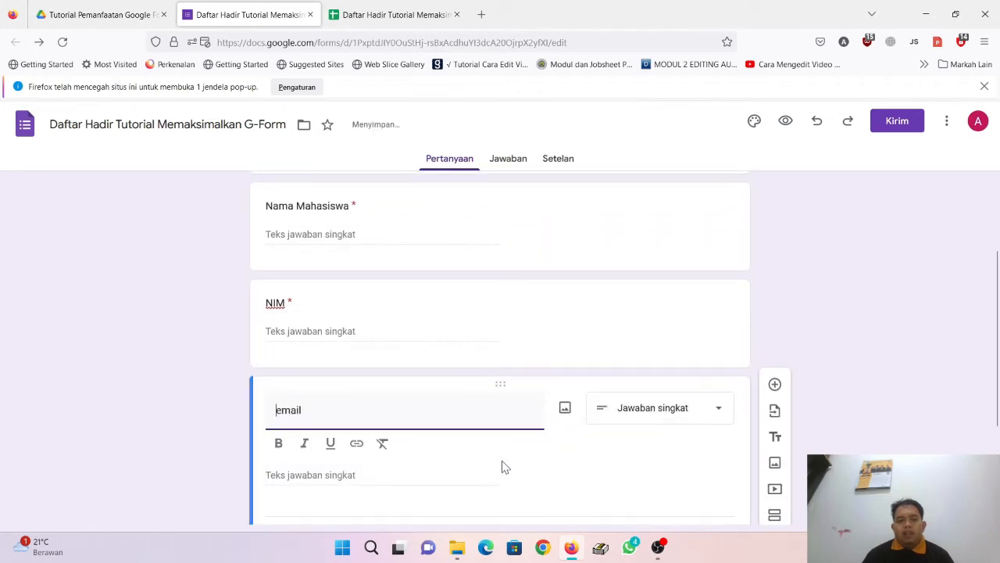
pyautogui.scroll(-3, 547, 319)
pyautogui.scroll(3, 548, 318)
pyautogui.scroll(-3, 548, 319)
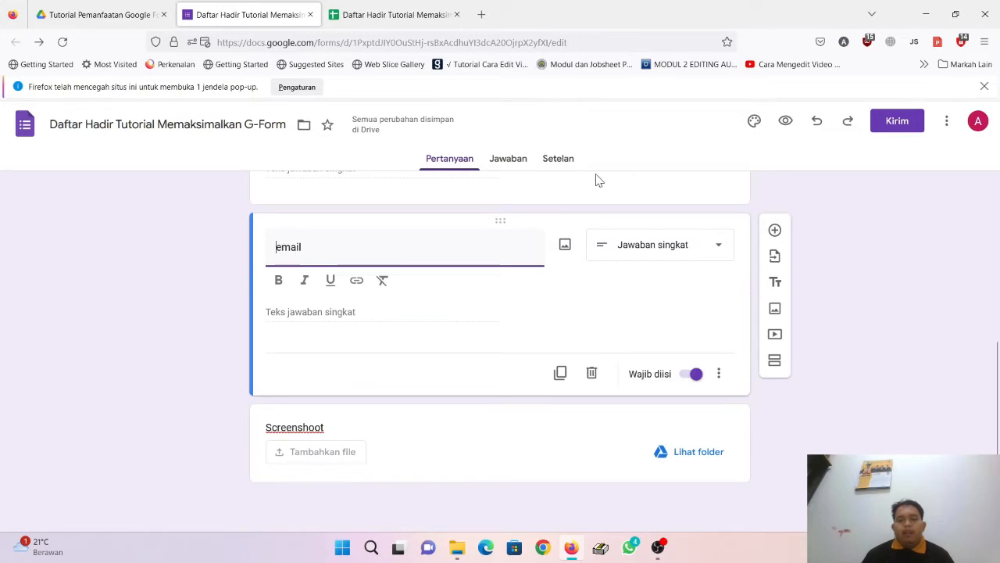
# Step: In Setelan, switch off 'Batasi untuk pengguna di UIN Sunan Gunung Djati Bandung' so outsiders can respond
pyautogui.click(563, 164)
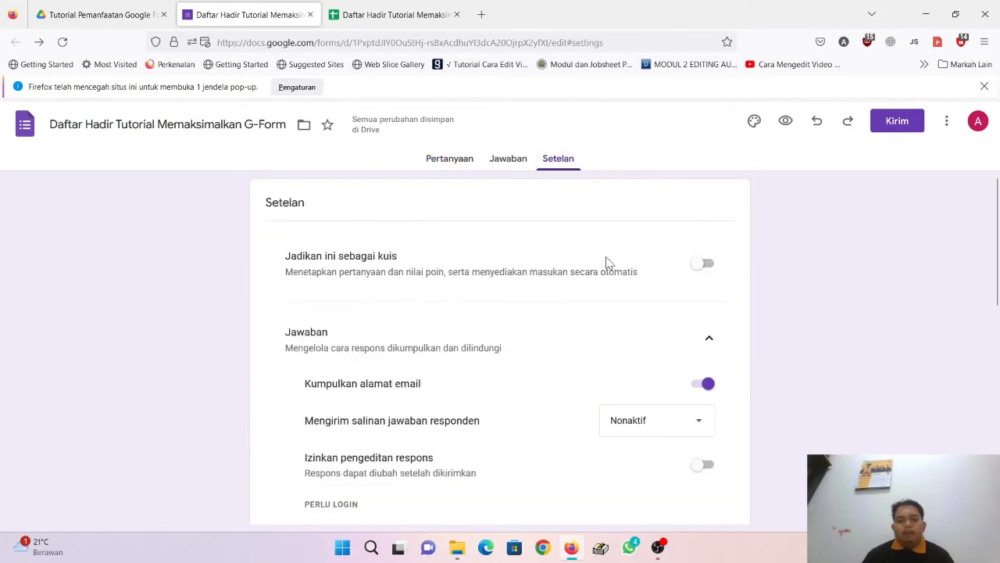
pyautogui.scroll(-3, 609, 264)
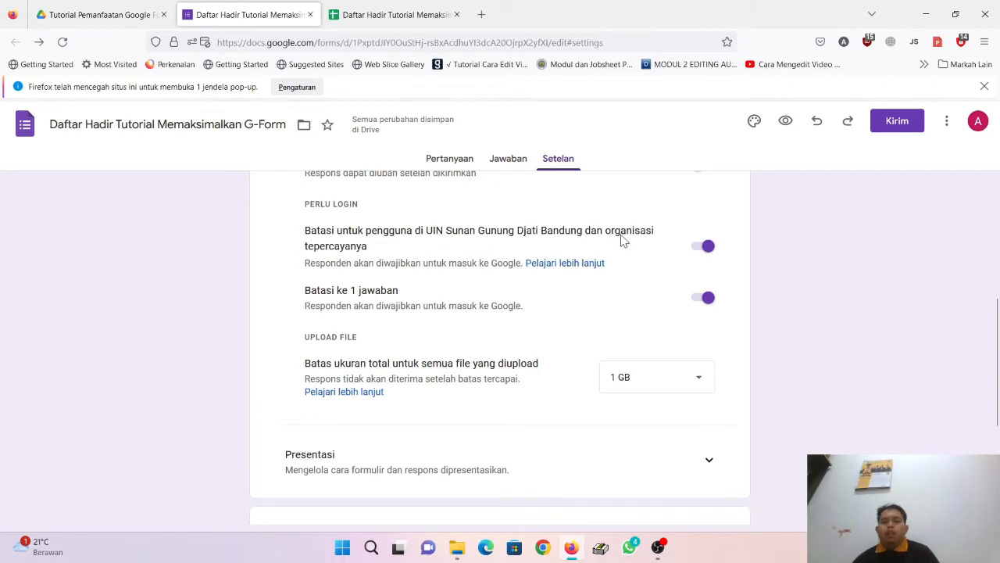
pyautogui.click(702, 250)
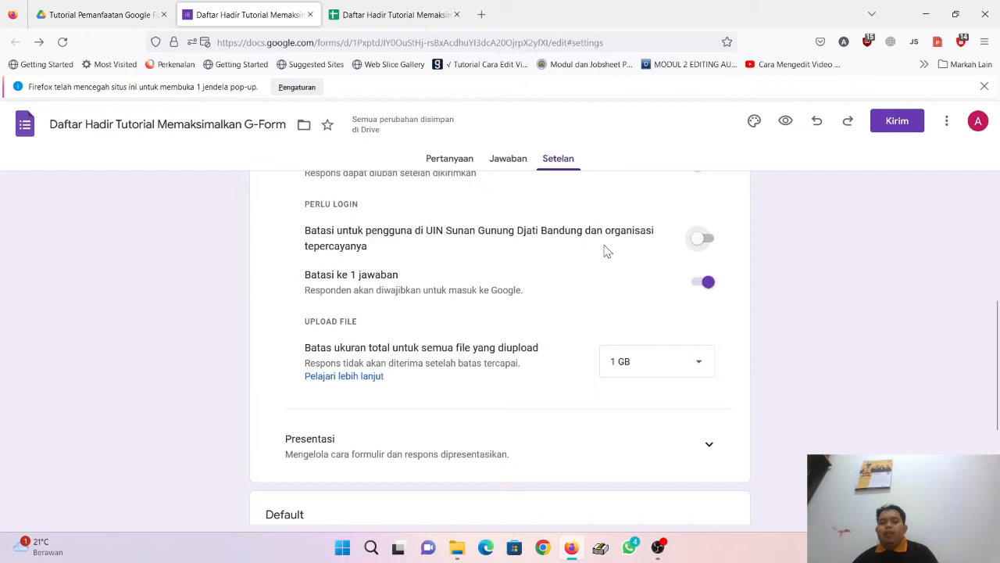
pyautogui.scroll(-2, 586, 415)
pyautogui.scroll(-1, 588, 415)
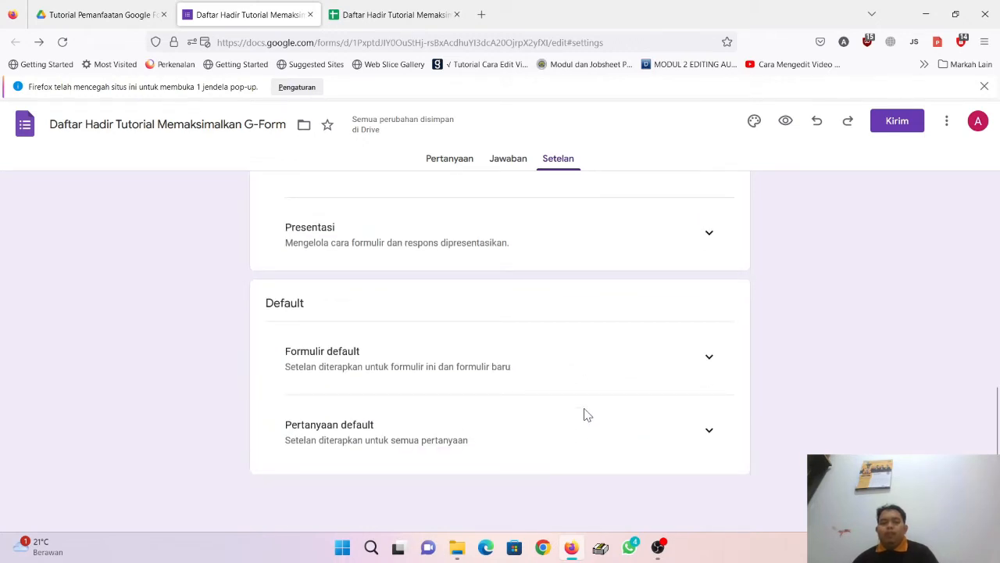
pyautogui.scroll(15, 467, 435)
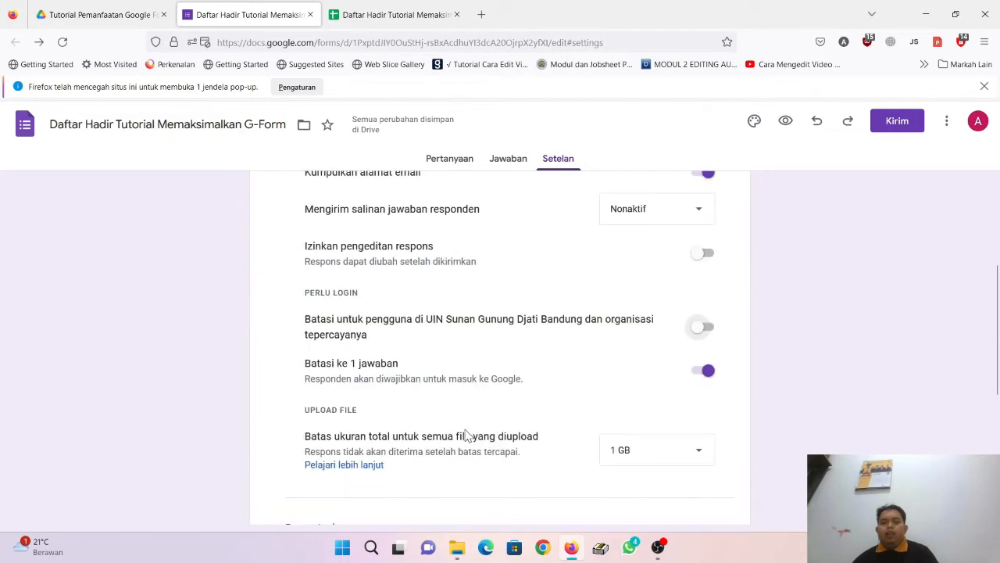
# Step: Back in Pertanyaan, add a new Kotak Centang (checkbox) question below email
pyautogui.click(450, 161)
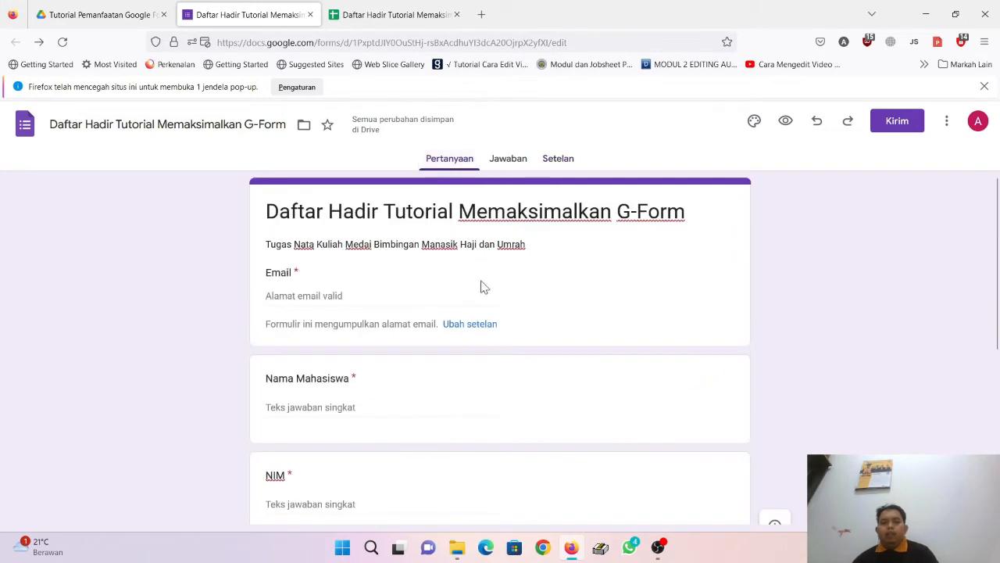
pyautogui.scroll(-5, 488, 313)
pyautogui.scroll(5, 494, 340)
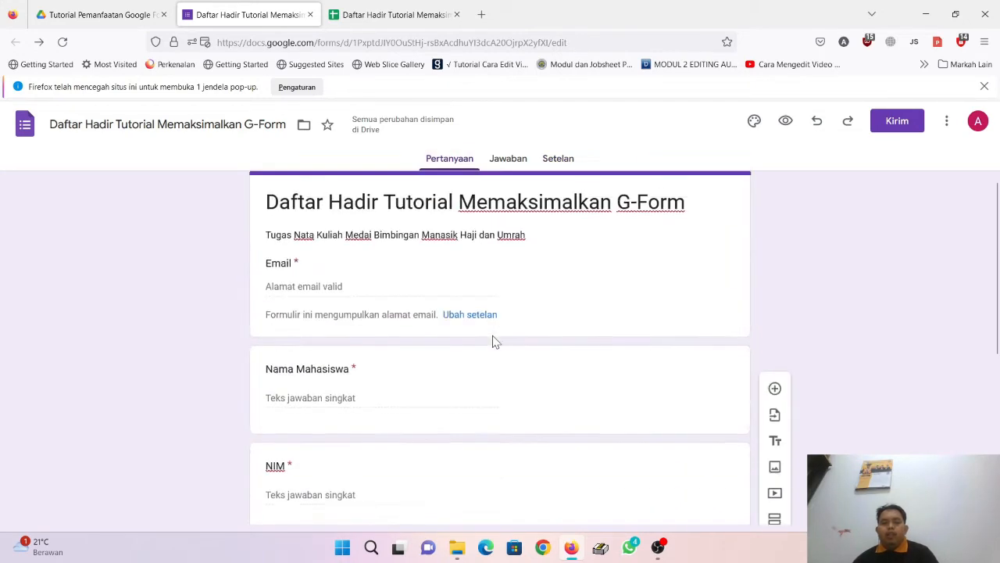
pyautogui.scroll(-5, 494, 342)
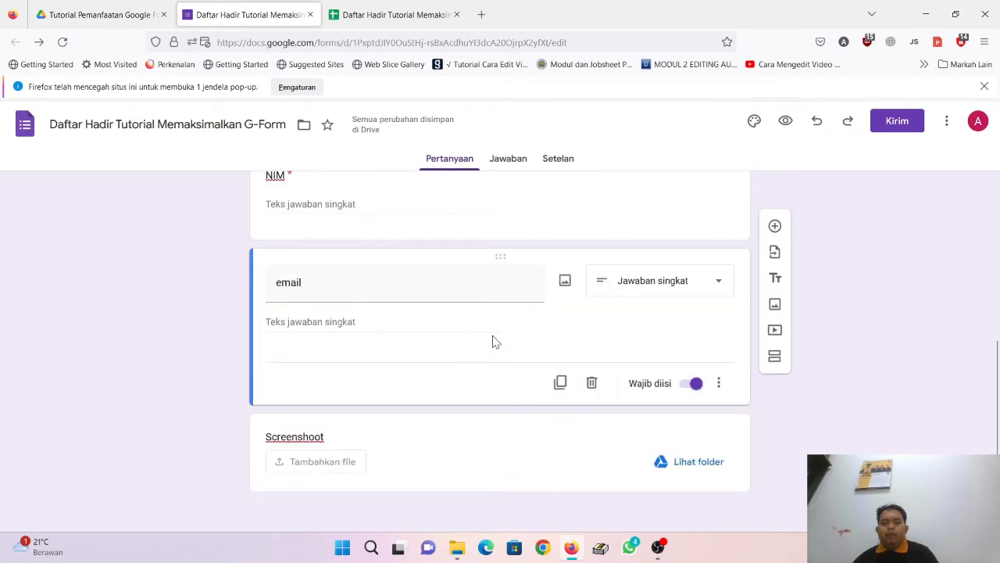
pyautogui.scroll(5, 492, 342)
pyautogui.scroll(-5, 492, 341)
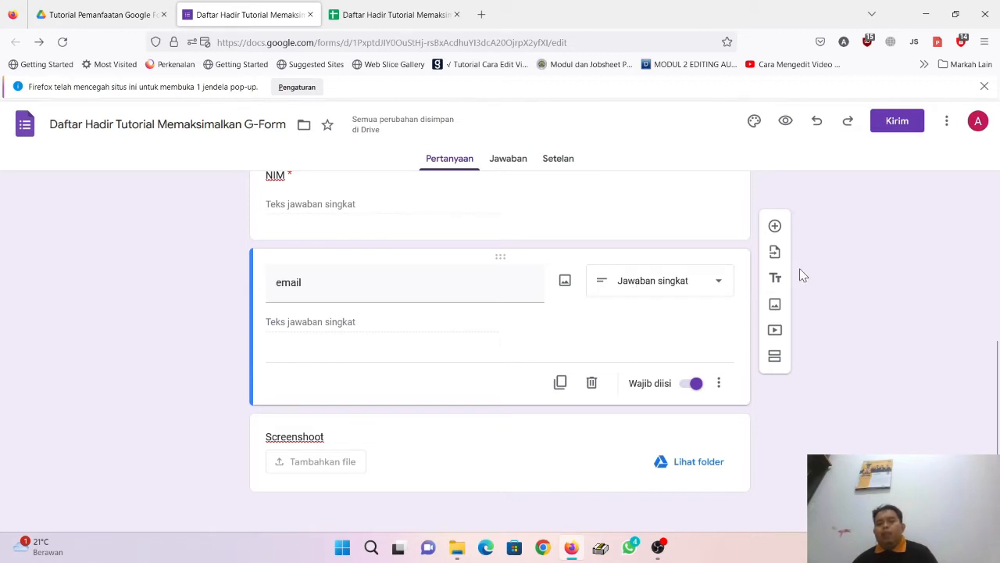
pyautogui.click(775, 230)
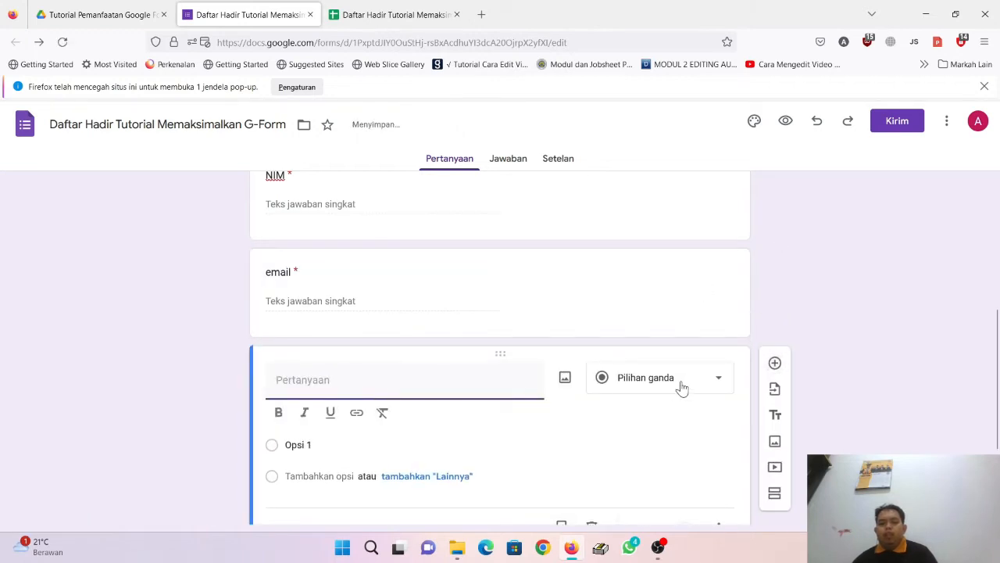
pyautogui.click(680, 383)
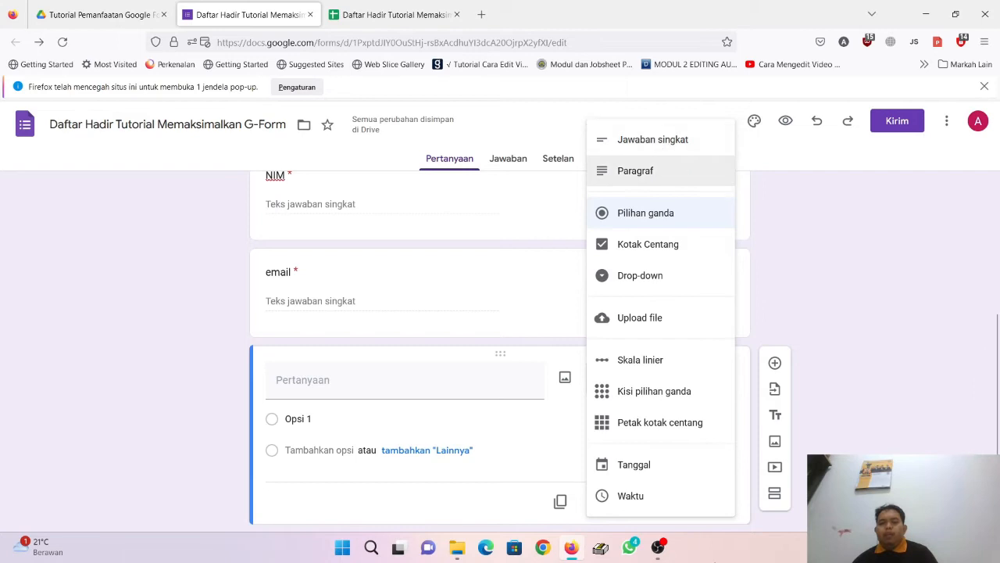
pyautogui.click(670, 248)
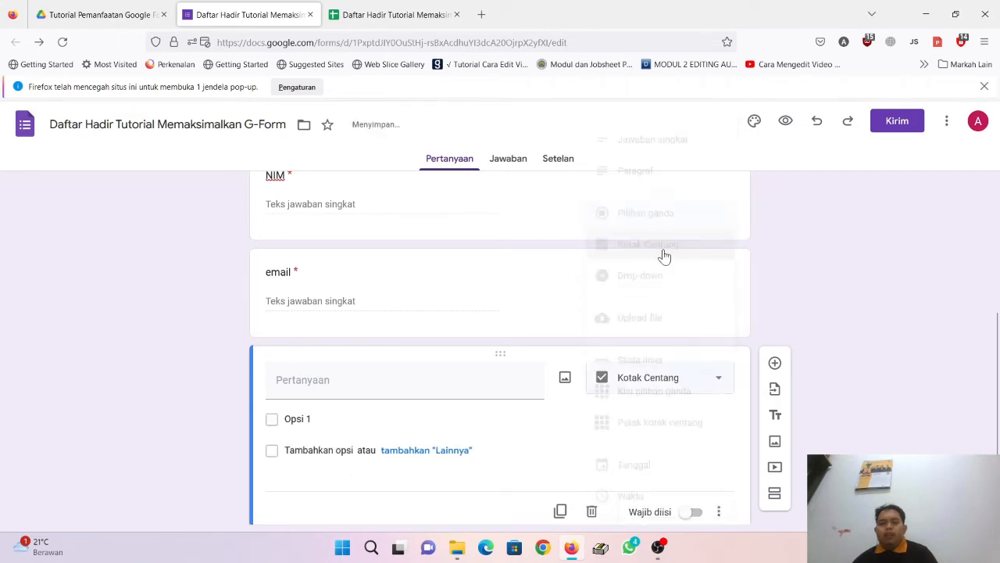
# Step: Title the checkbox question 'Kelas' with options Kelas A, Kelas B and Kelas C
pyautogui.click(349, 378)
pyautogui.write('Kelas')
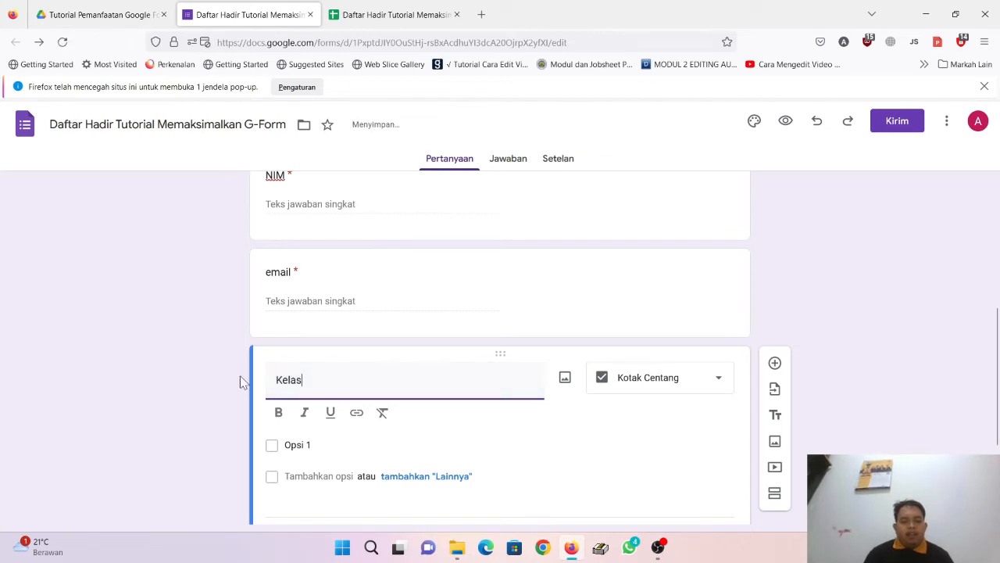
pyautogui.click(361, 458)
pyautogui.write('Kela')
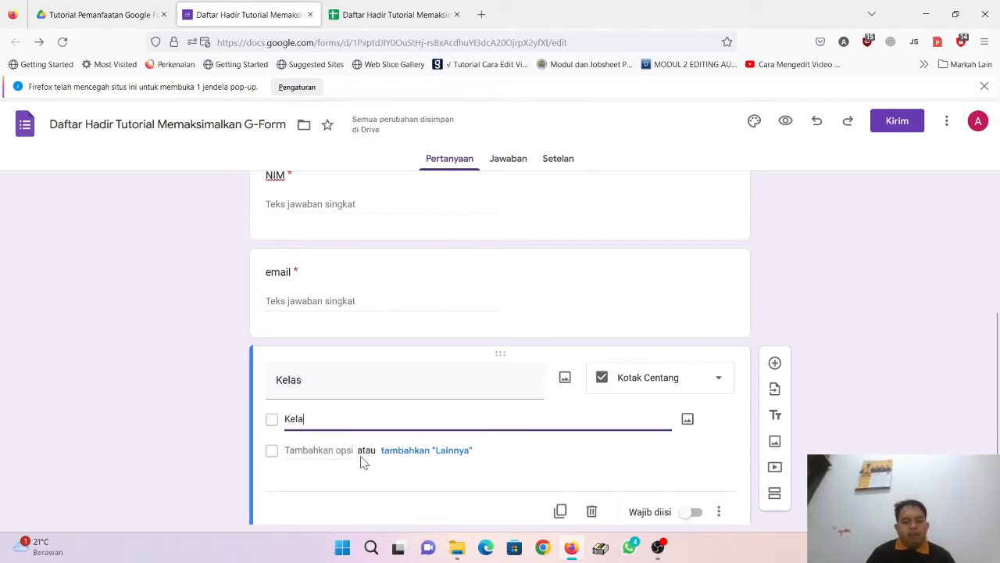
pyautogui.write('s A')
pyautogui.click(315, 451)
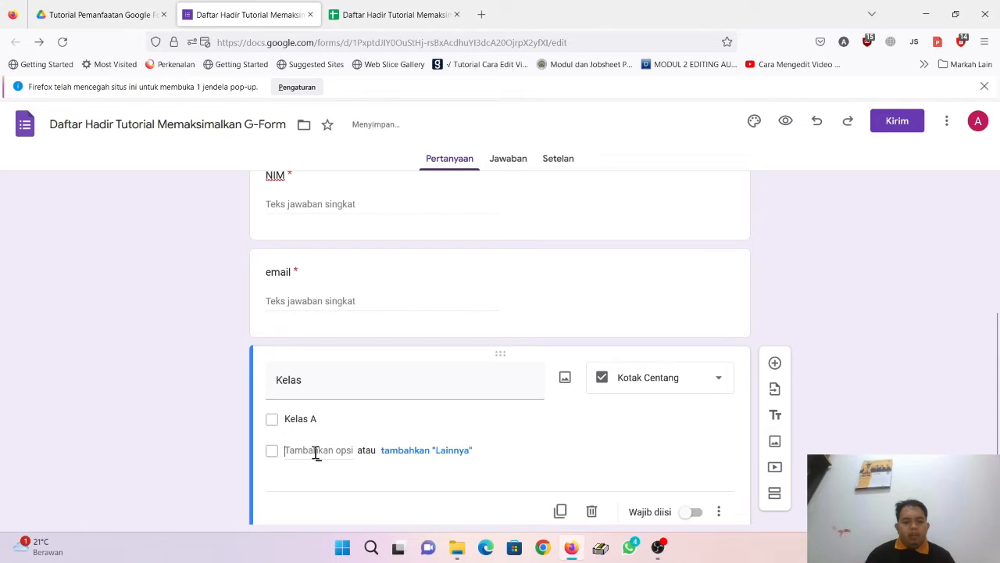
pyautogui.write('Kelas')
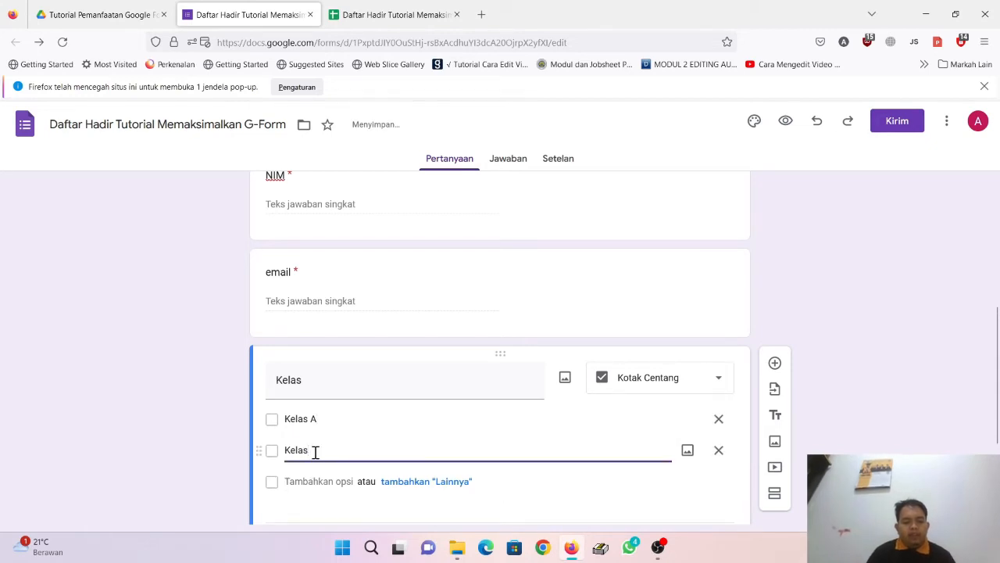
pyautogui.write(' B')
pyautogui.click(325, 475)
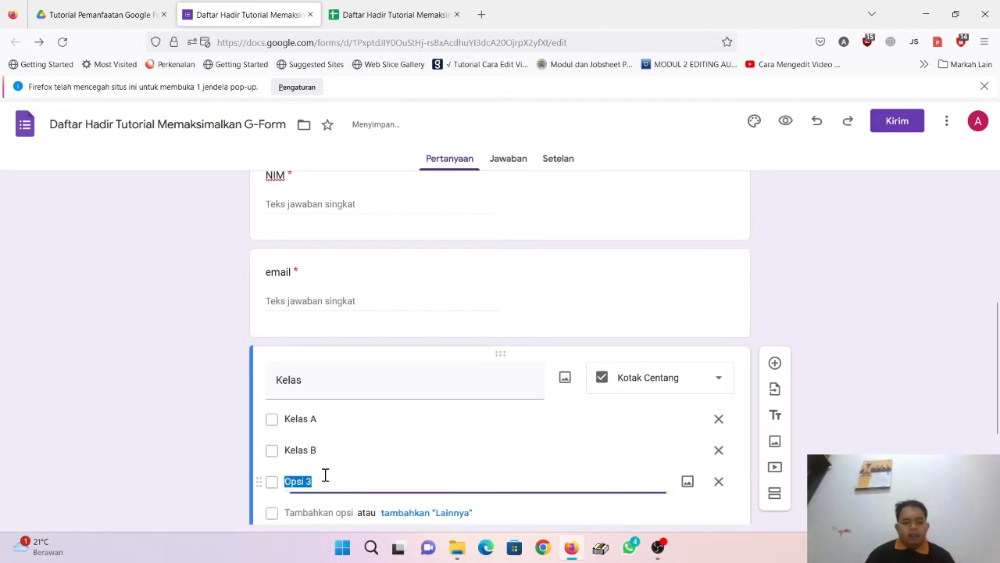
pyautogui.write('KElas C')
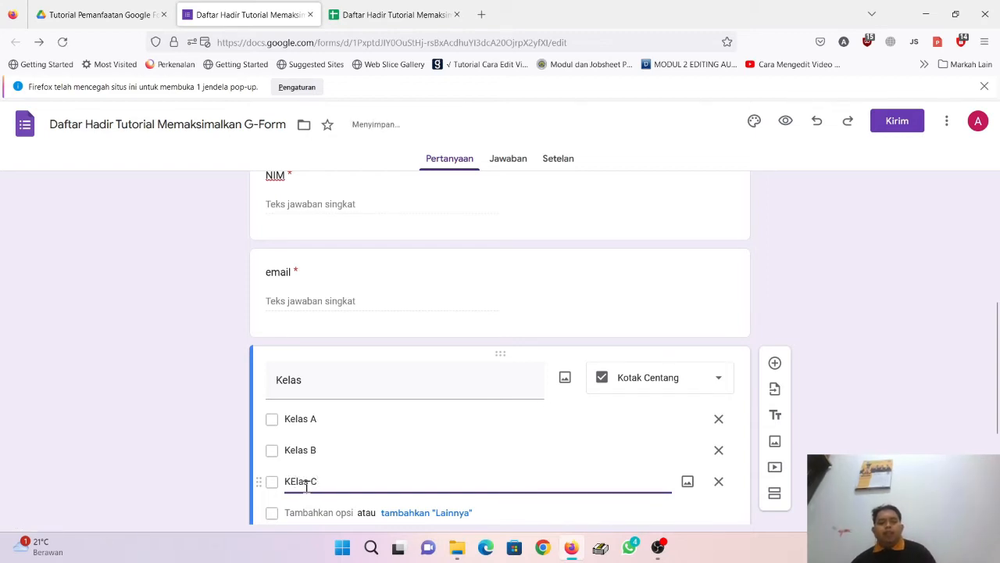
pyautogui.press('BackSpace')
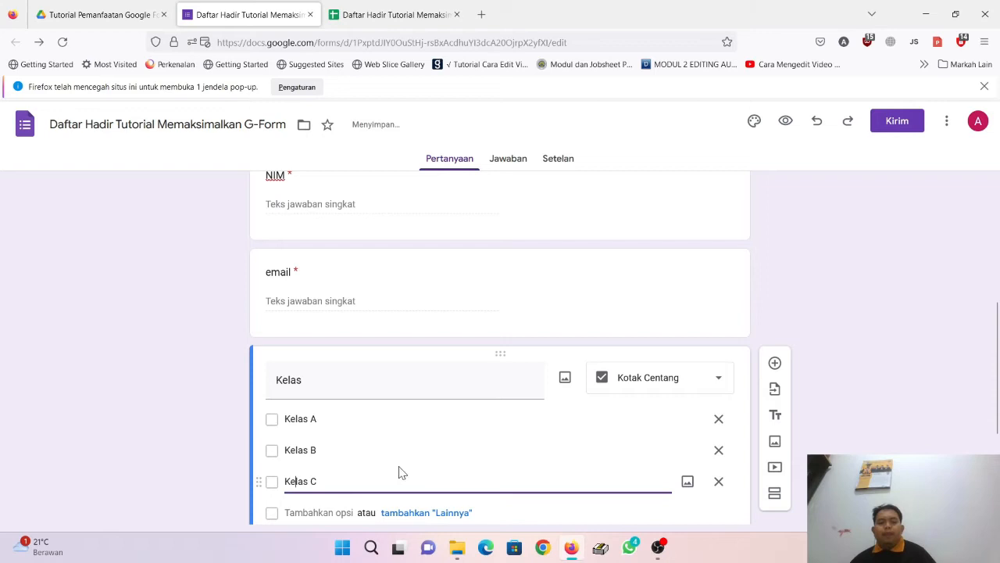
pyautogui.scroll(-2, 754, 344)
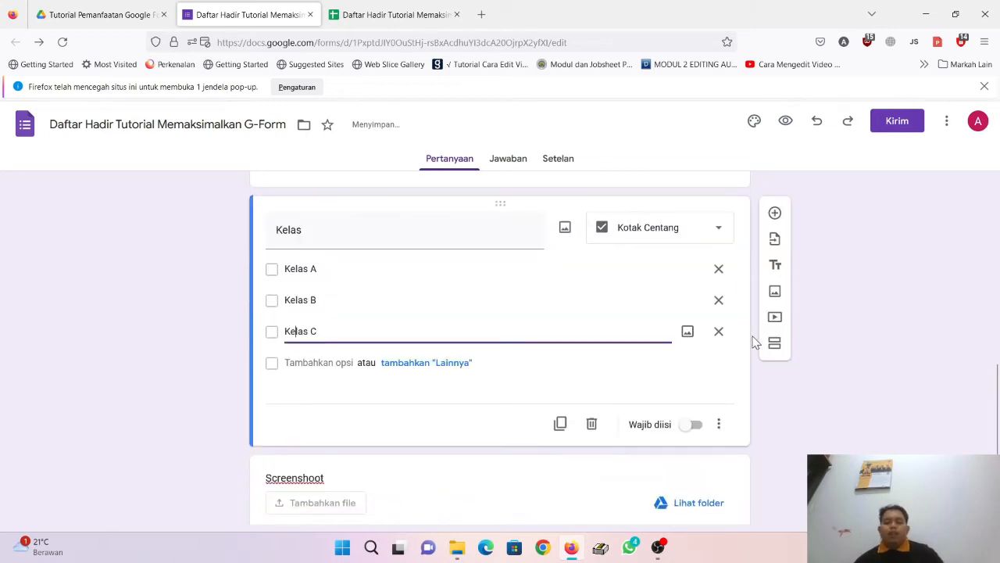
# Step: Keep Kelas as Kotak Centang, turn on Wajib diisi, and glance over the Setelan and Jawaban tabs
pyautogui.click(677, 231)
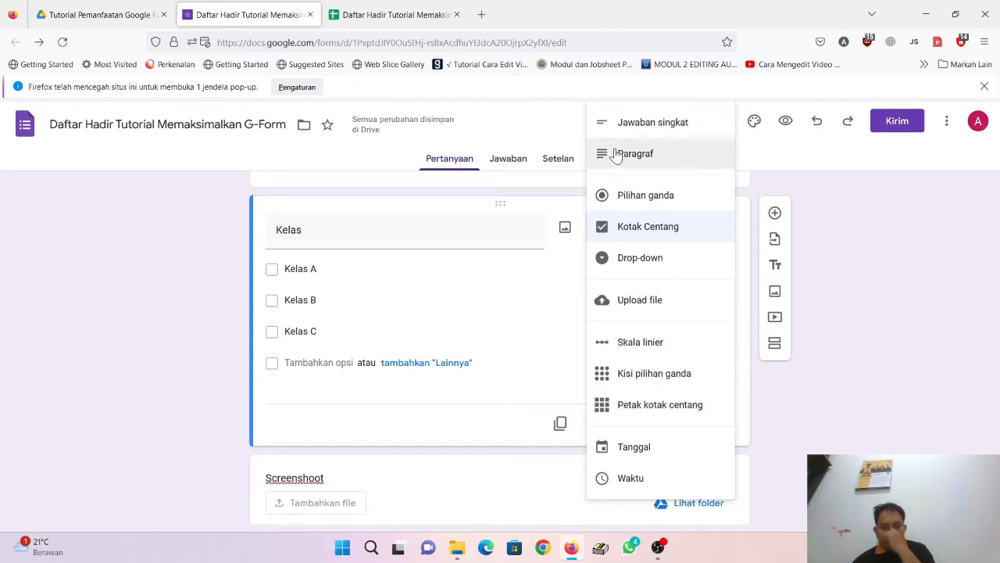
pyautogui.click(416, 435)
pyautogui.click(691, 432)
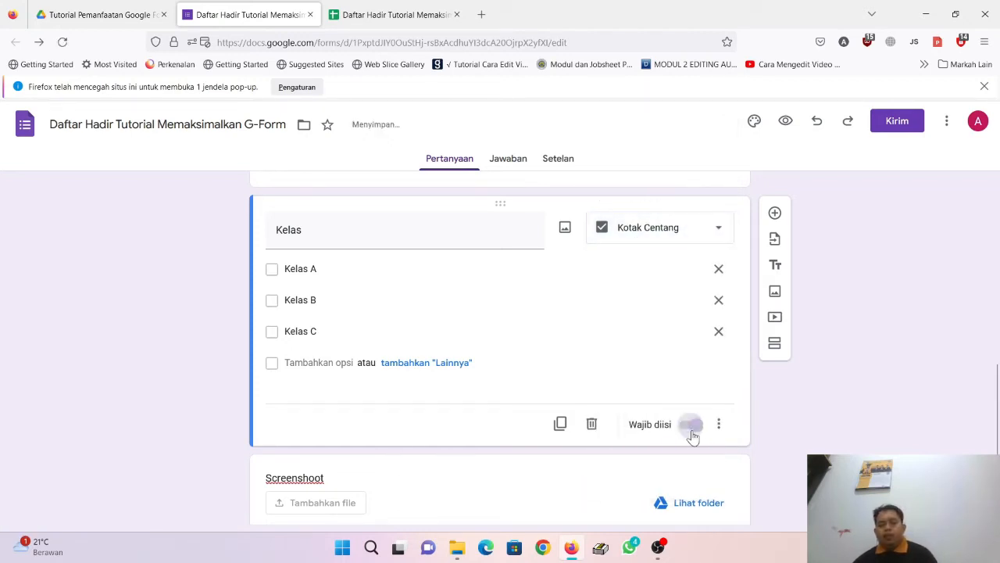
pyautogui.scroll(10, 409, 417)
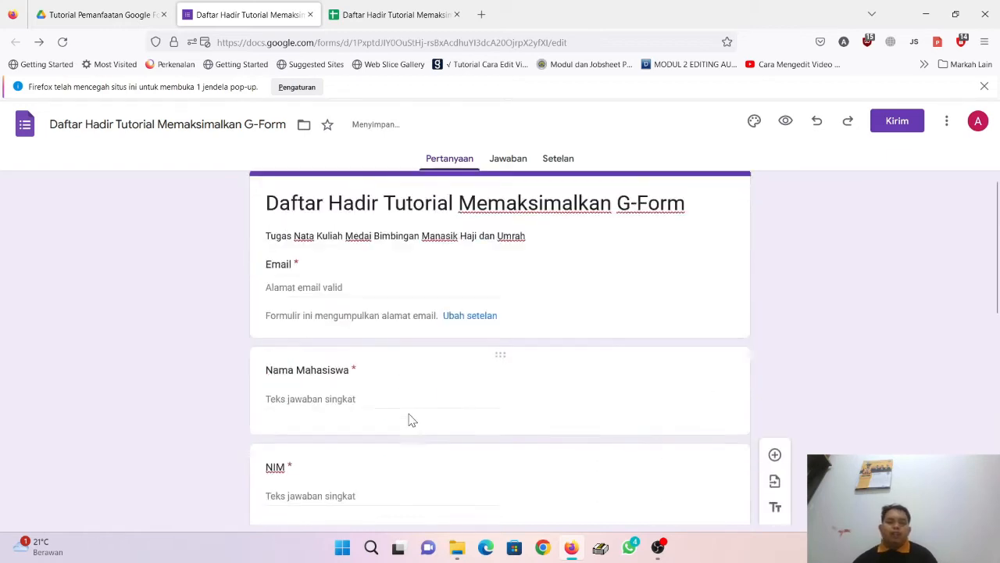
pyautogui.click(571, 157)
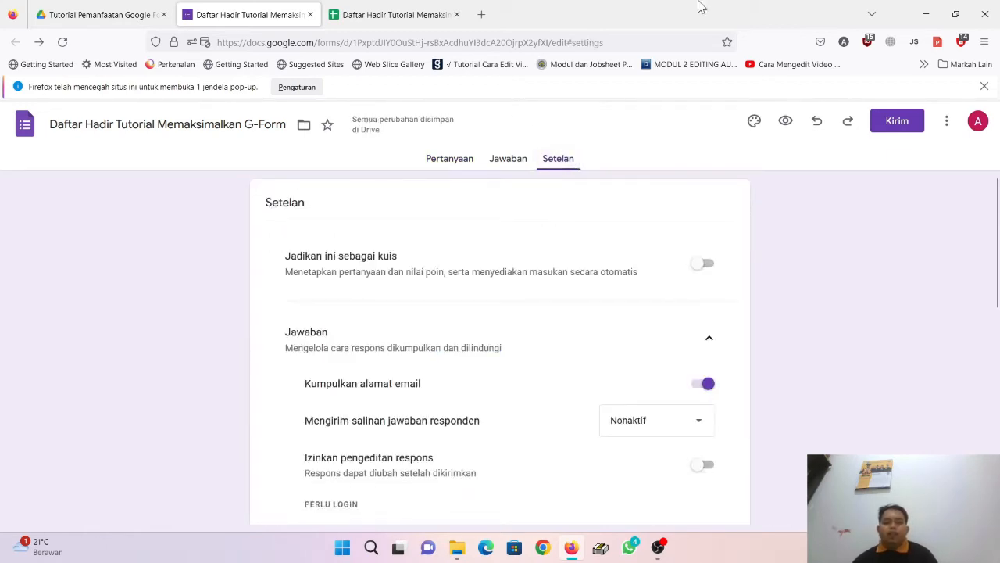
pyautogui.click(508, 160)
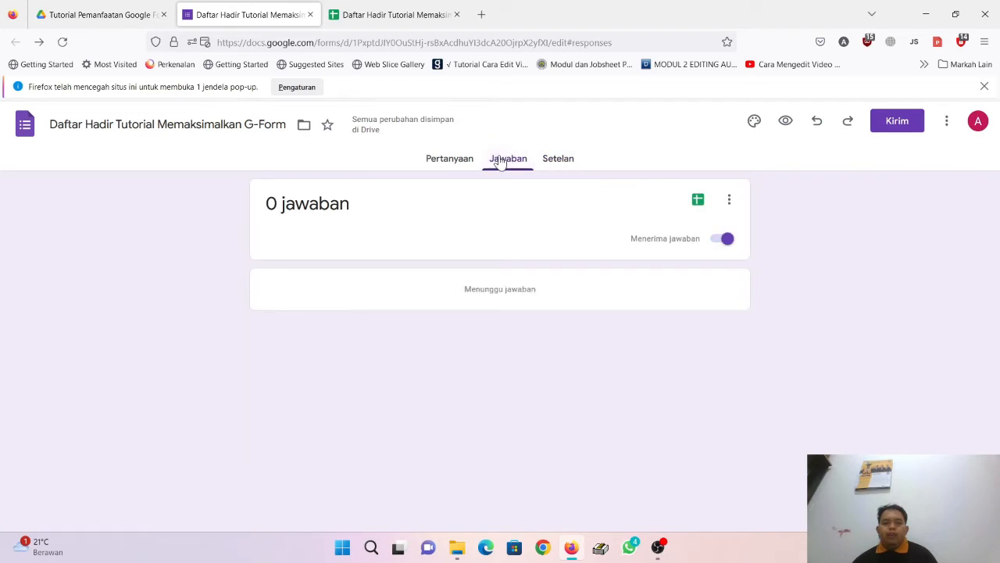
pyautogui.click(450, 161)
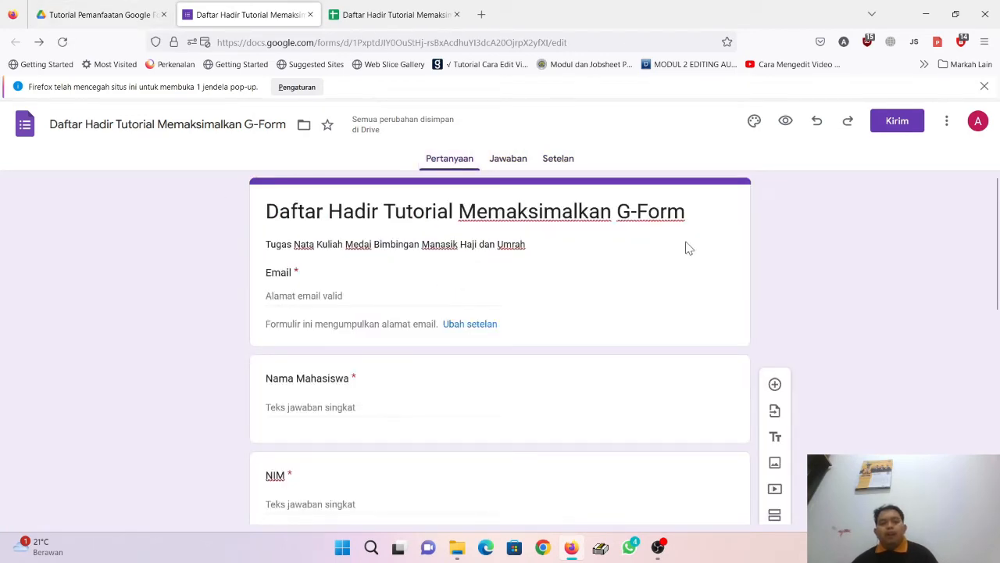
pyautogui.click(114, 22)
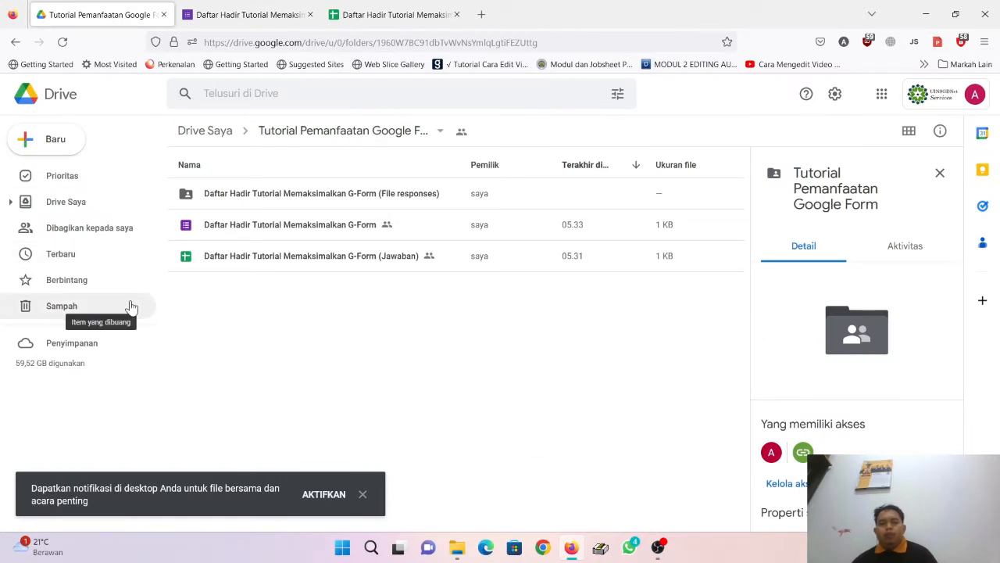
# Step: Open the Dapatkan link sharing dialog for the Daftar Hadir Tutorial Memaksimalkan G-Form file
pyautogui.rightClick(340, 228)
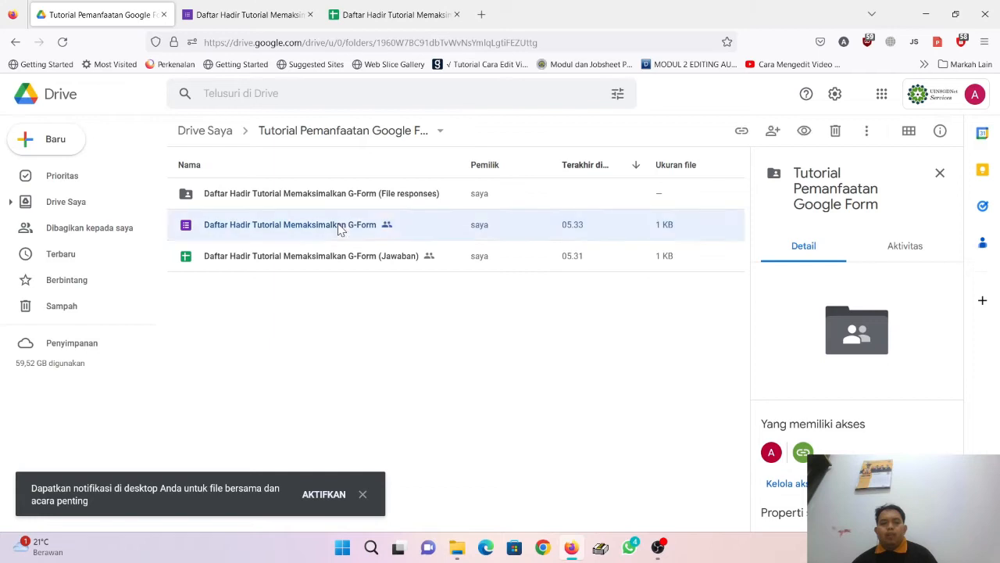
pyautogui.click(427, 320)
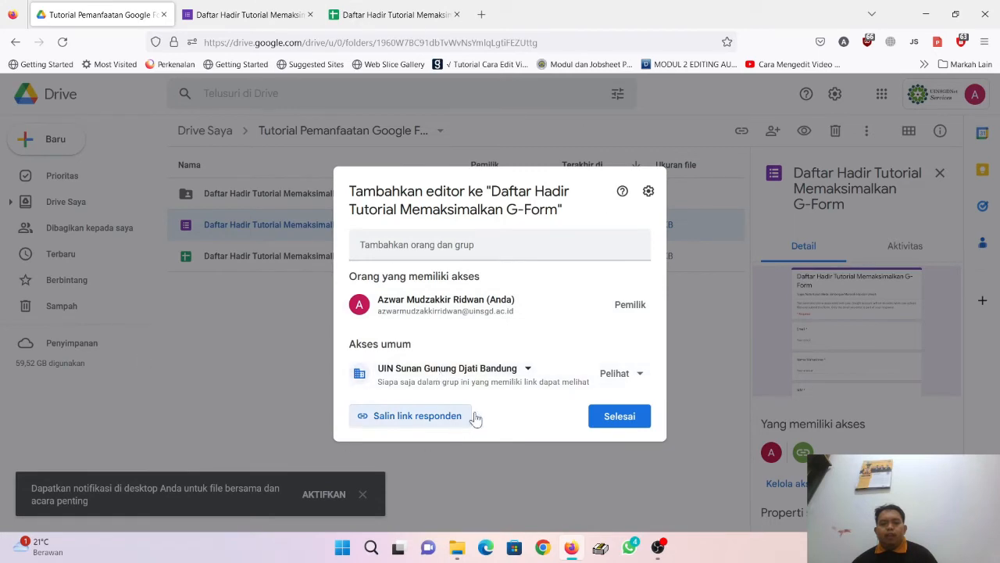
# Step: Set Akses umum to 'Siapa saja yang memiliki link' and copy the form's responder link
pyautogui.click(469, 368)
pyautogui.click(459, 481)
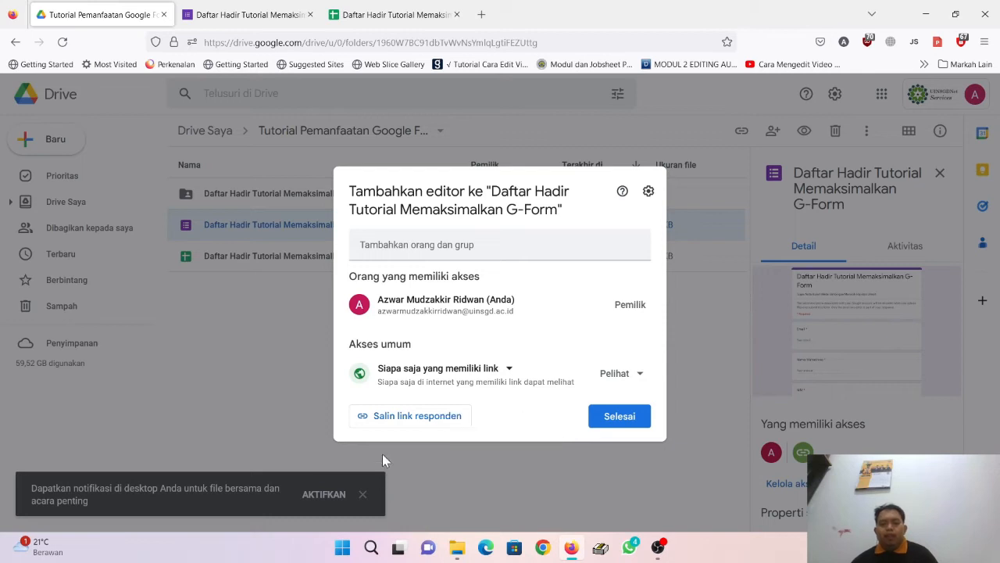
pyautogui.click(447, 422)
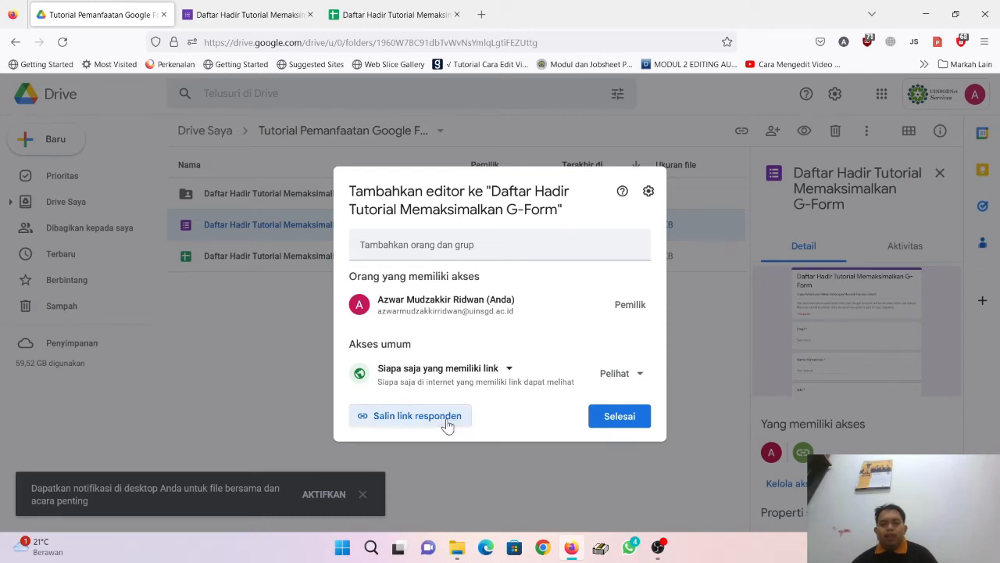
pyautogui.click(483, 16)
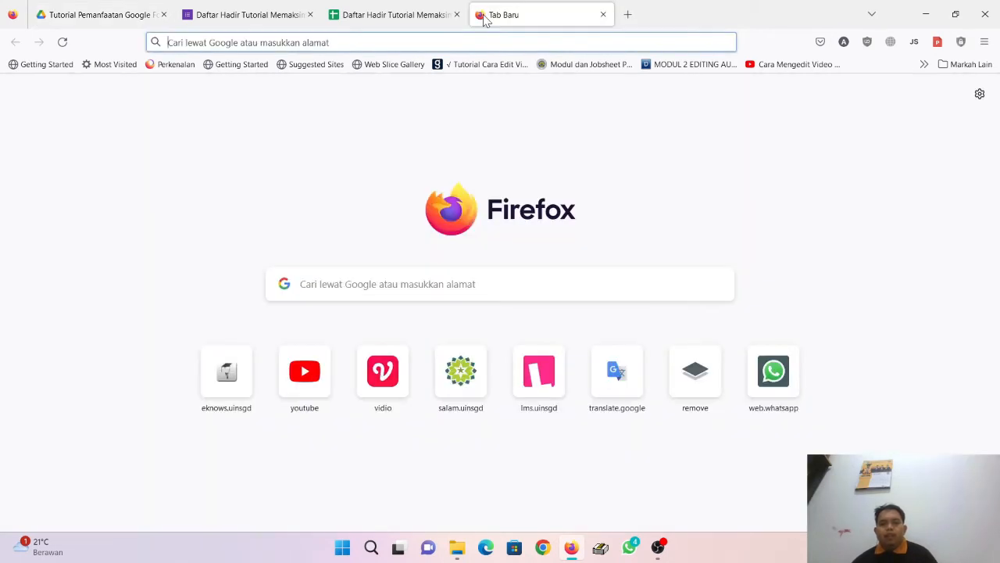
# Step: Paste the copied responder link into a new tab's address bar to check it, then close that tab
pyautogui.click(491, 43)
pyautogui.write('https://docs.google.com/forms/d/e/1FAIpQLSdTf7OyqZb92UWP1am9fs9Tj19FAYAwGaaaglhmY-QkyiuZGA/viewform?usp=share_link')
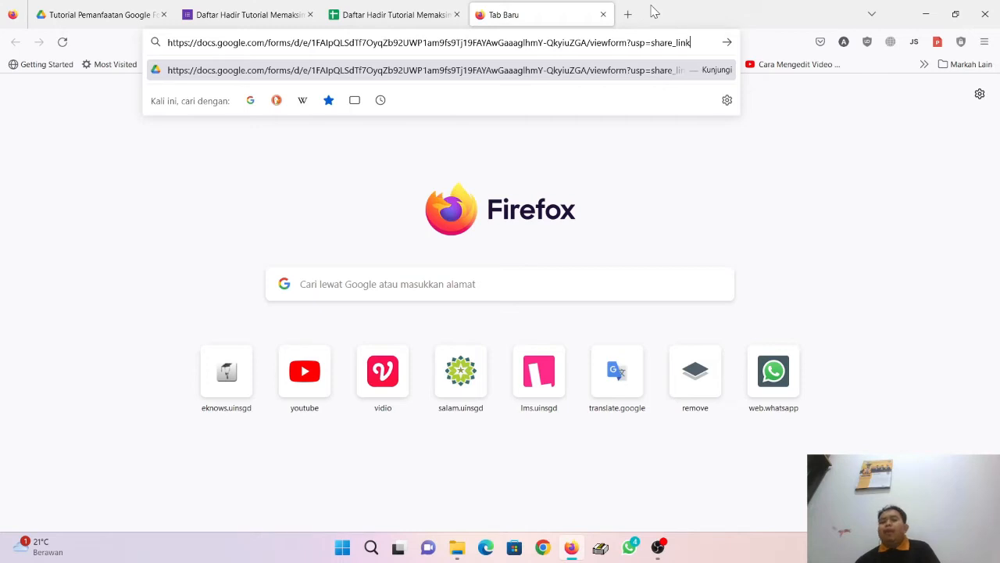
pyautogui.click(603, 14)
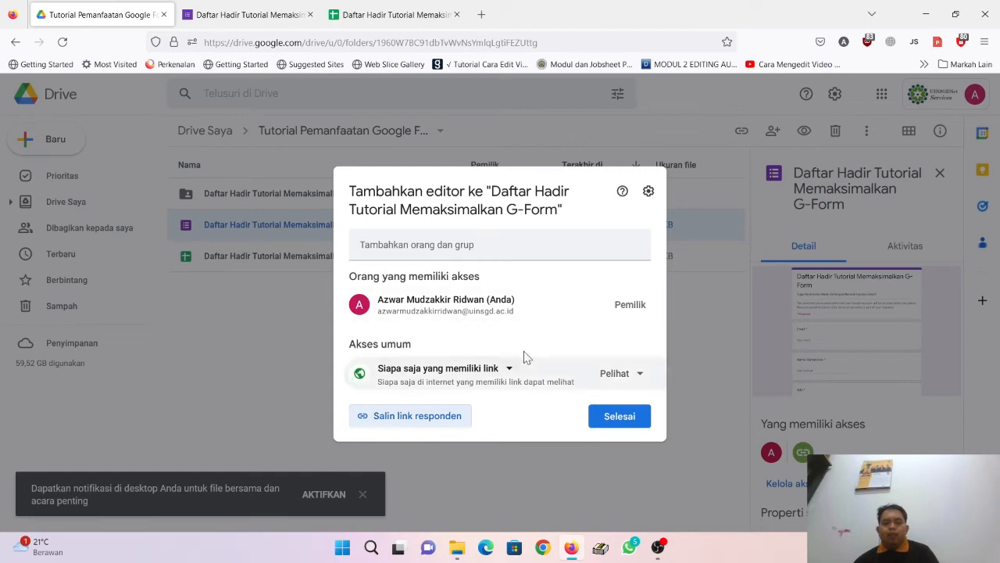
# Step: Copy the attendance form's responder link again via Dapatkan link, then start a blank browser tab
pyautogui.click(728, 384)
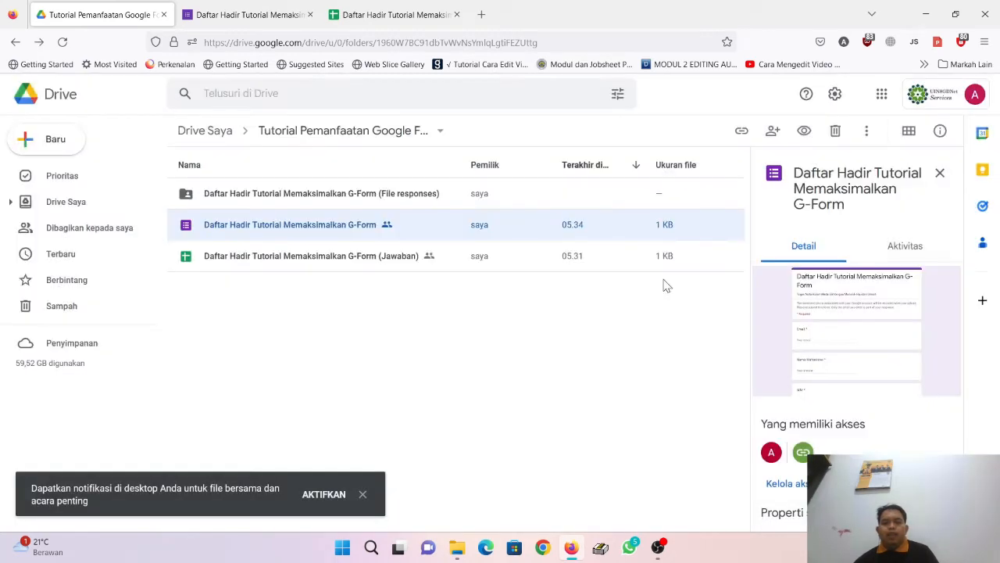
pyautogui.rightClick(306, 229)
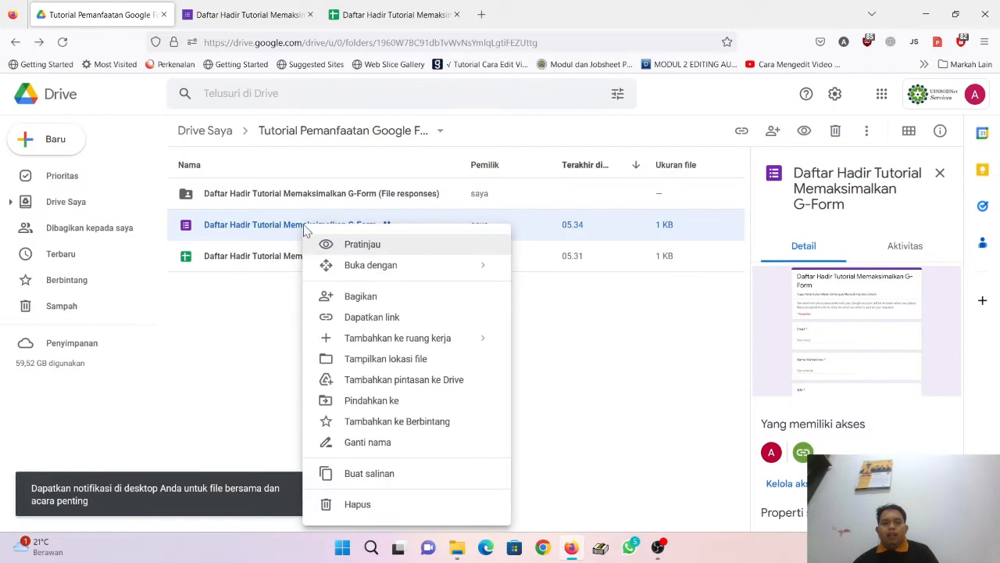
pyautogui.click(381, 318)
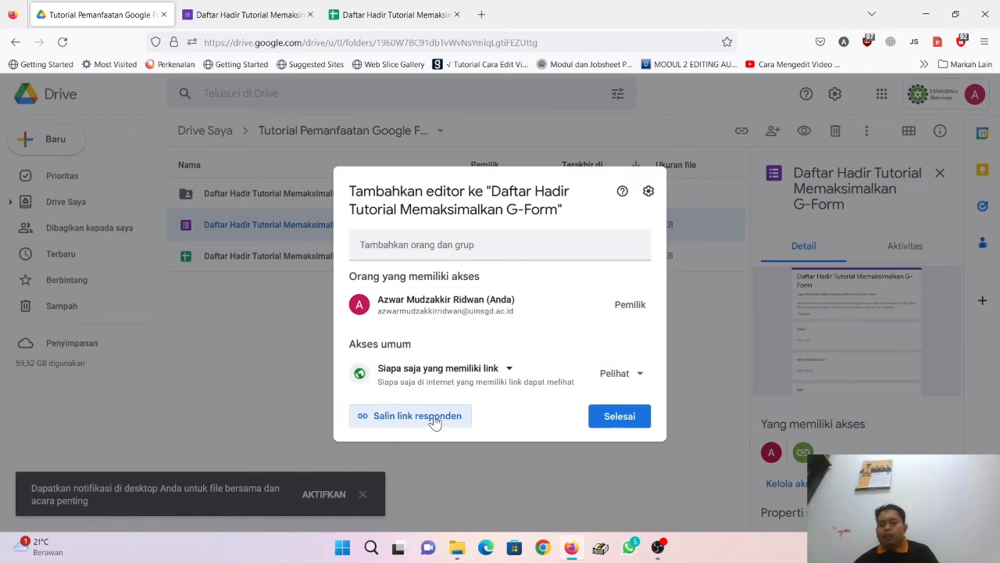
pyautogui.click(434, 421)
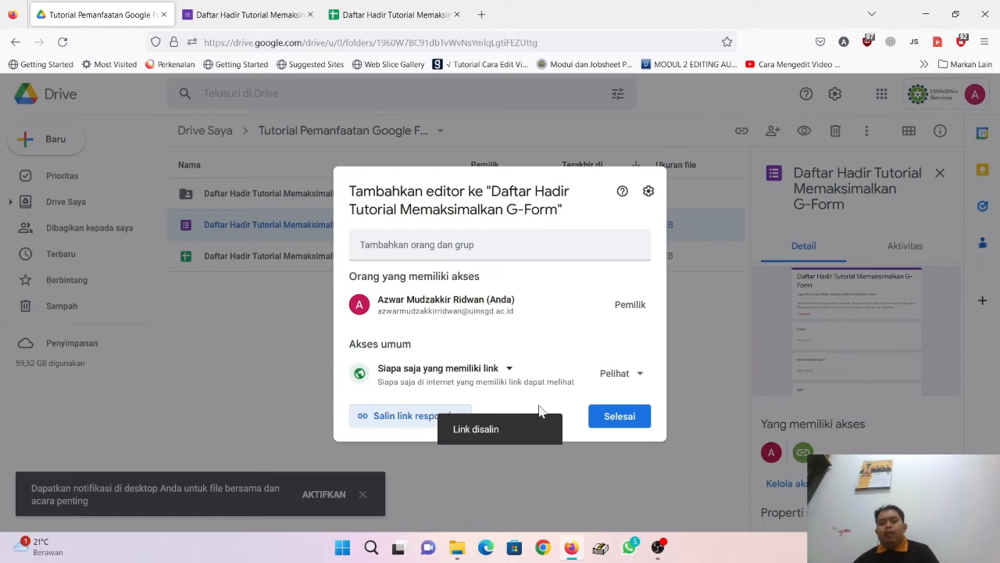
pyautogui.click(630, 418)
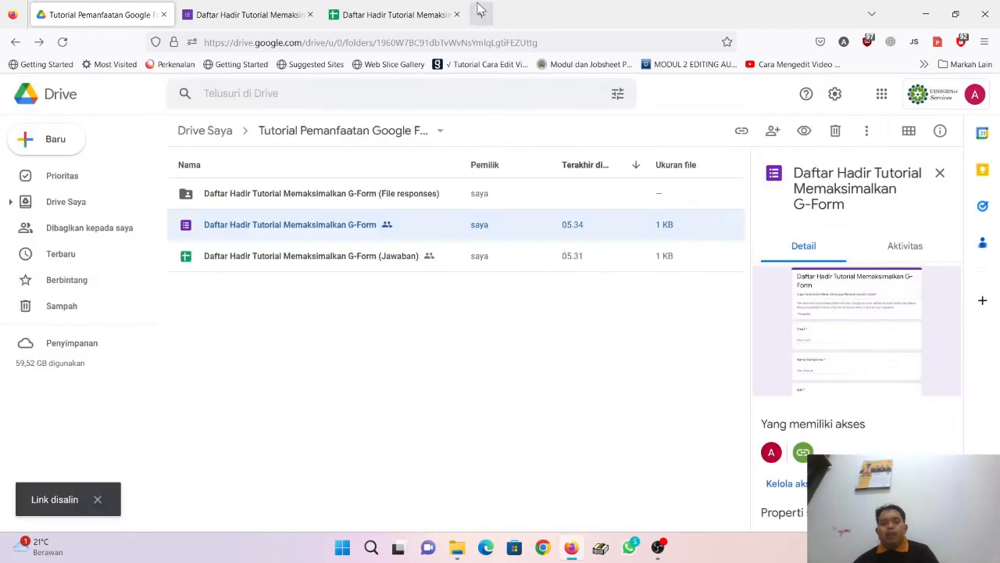
pyautogui.click(482, 14)
pyautogui.click(460, 41)
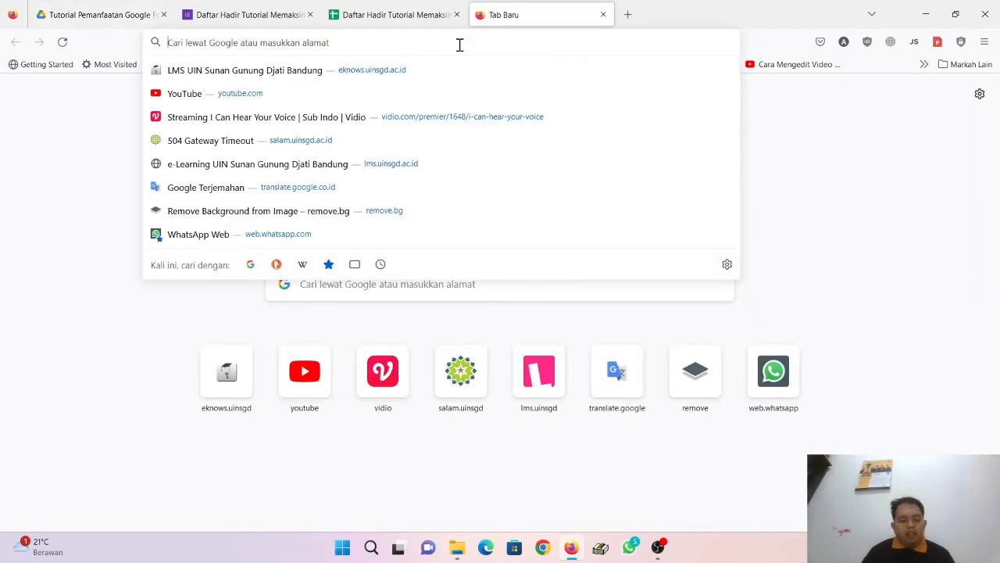
# Step: Go to bitly.com and sign up for the Free plan with a Google account
pyautogui.write('bit')
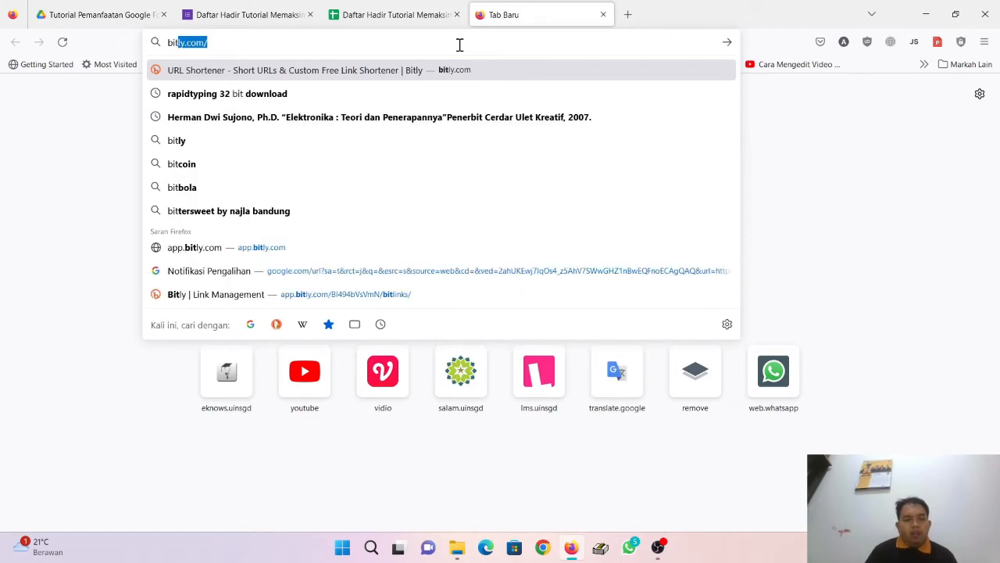
pyautogui.write('ly.com')
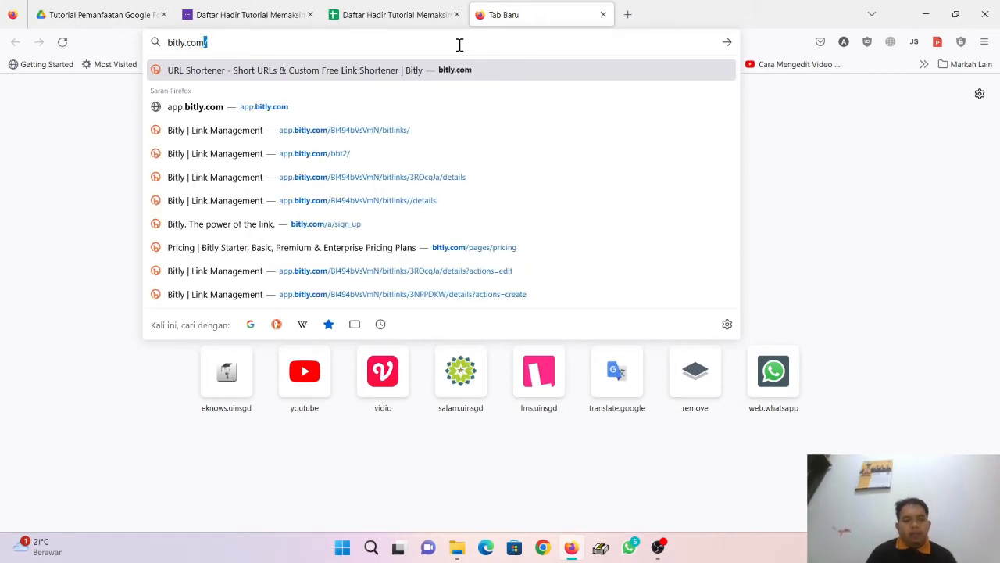
pyautogui.press('Return')
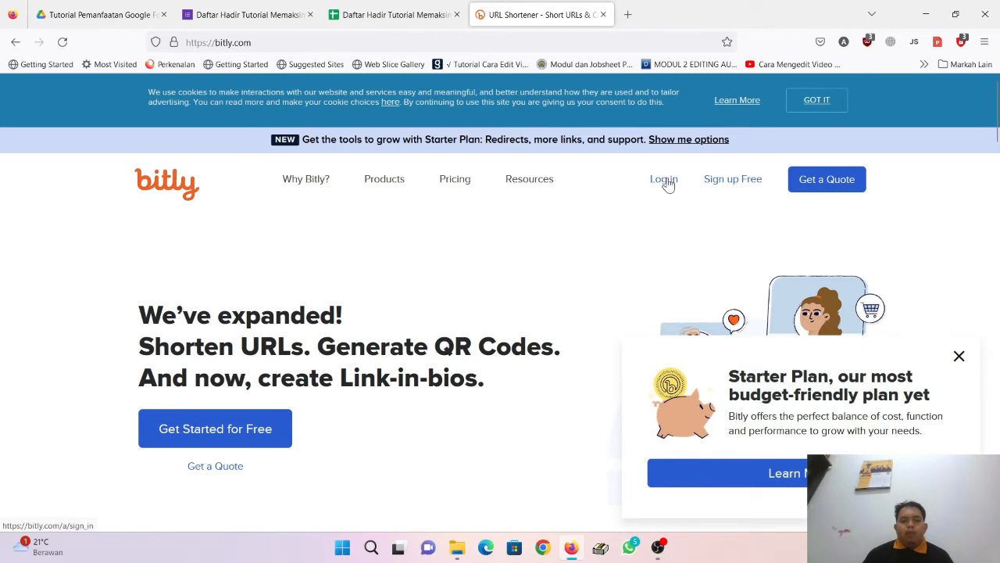
pyautogui.click(733, 188)
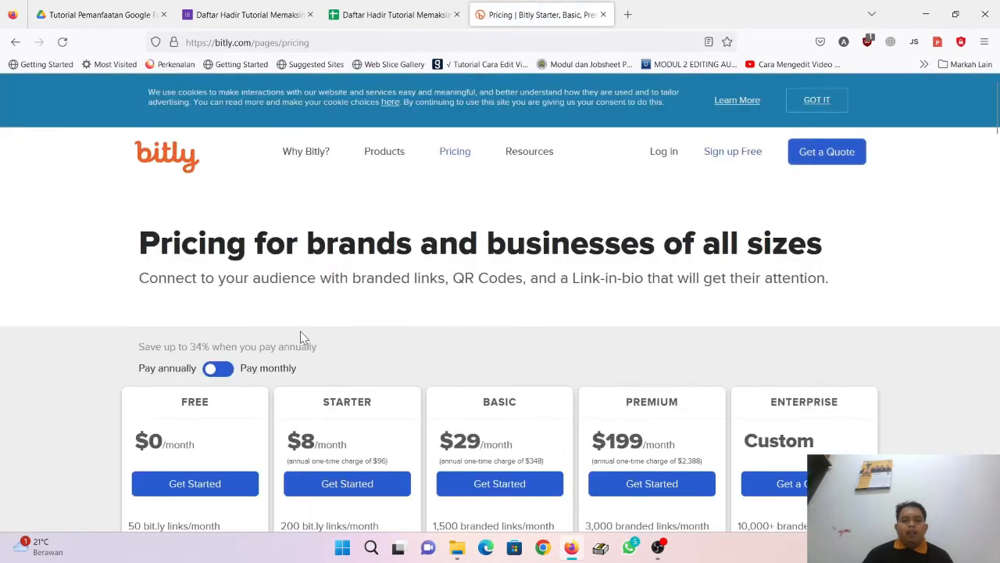
pyautogui.scroll(-3, 300, 331)
pyautogui.click(221, 212)
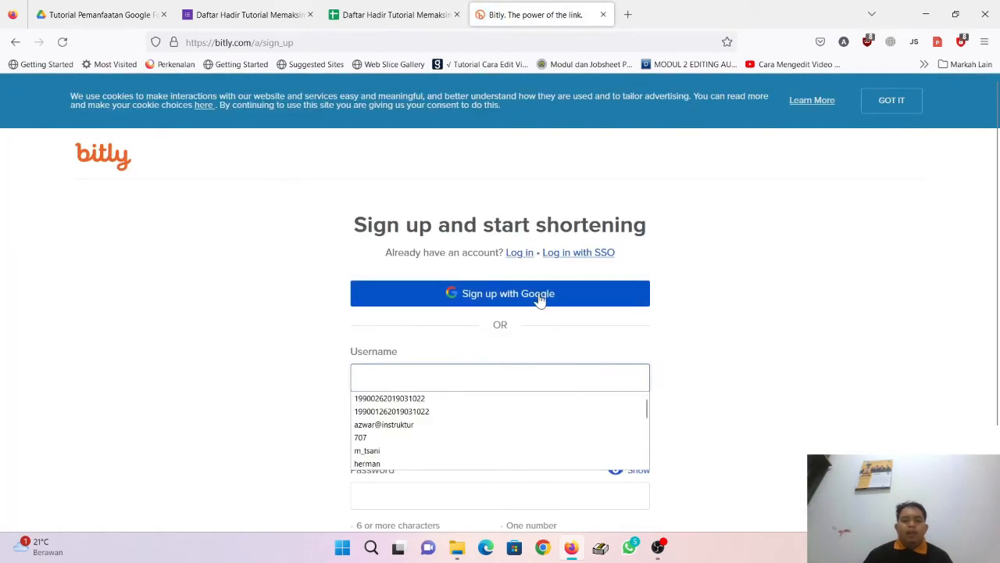
pyautogui.click(540, 301)
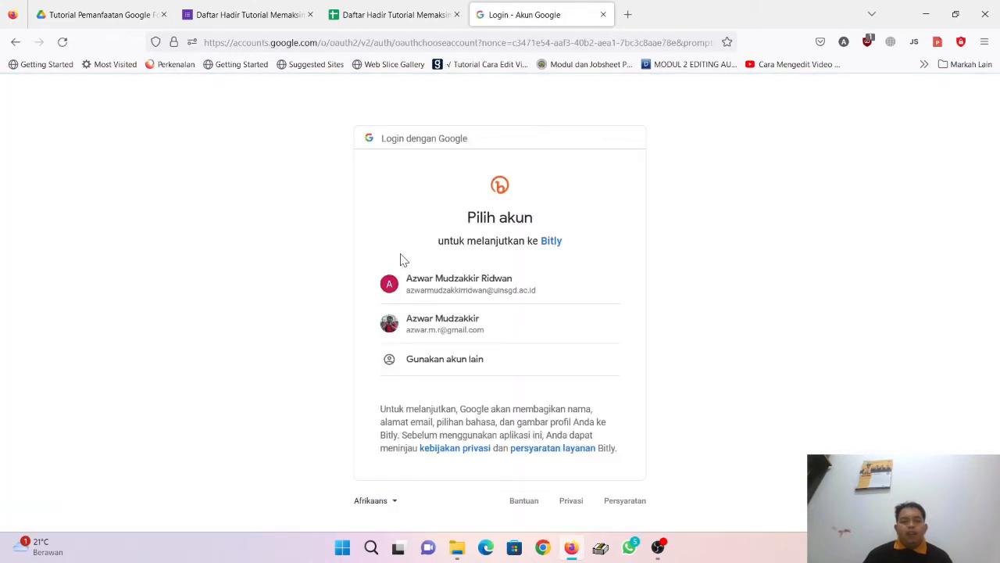
pyautogui.click(539, 288)
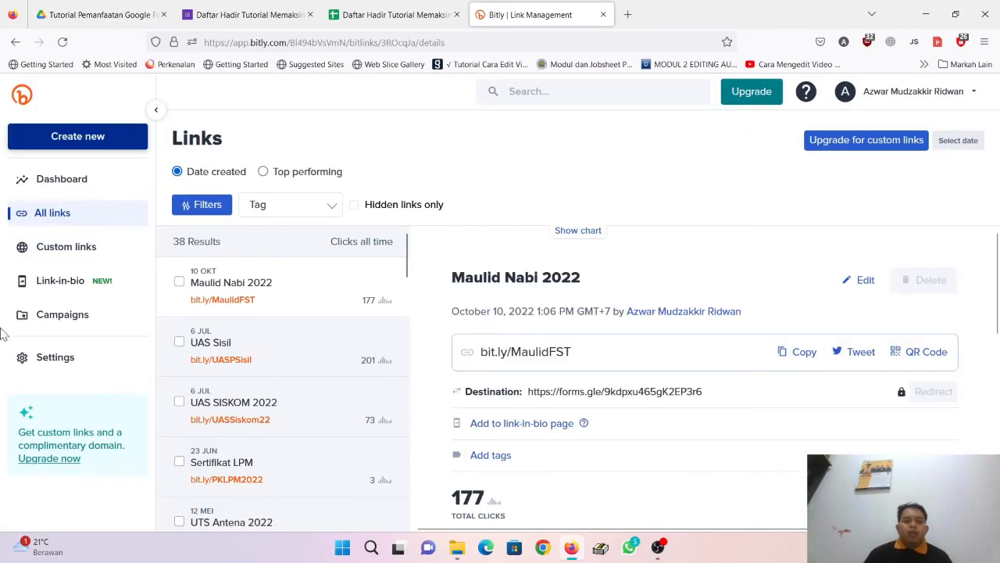
# Step: Open Bitly's Create new > Link panel to start a new short link
pyautogui.scroll(-3, 327, 301)
pyautogui.scroll(-10, 326, 302)
pyautogui.scroll(1, 326, 302)
pyautogui.scroll(-5, 305, 344)
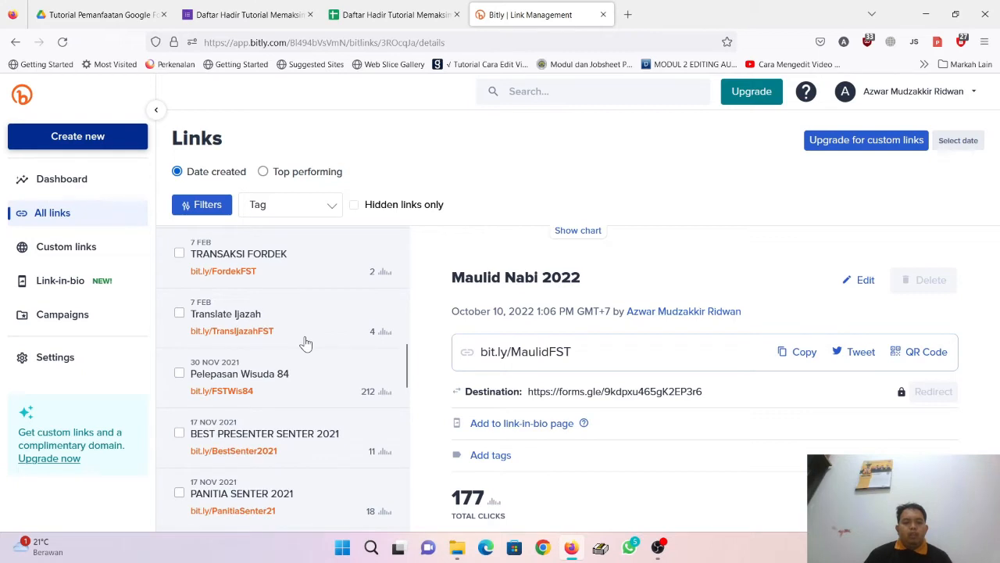
pyautogui.scroll(20, 305, 344)
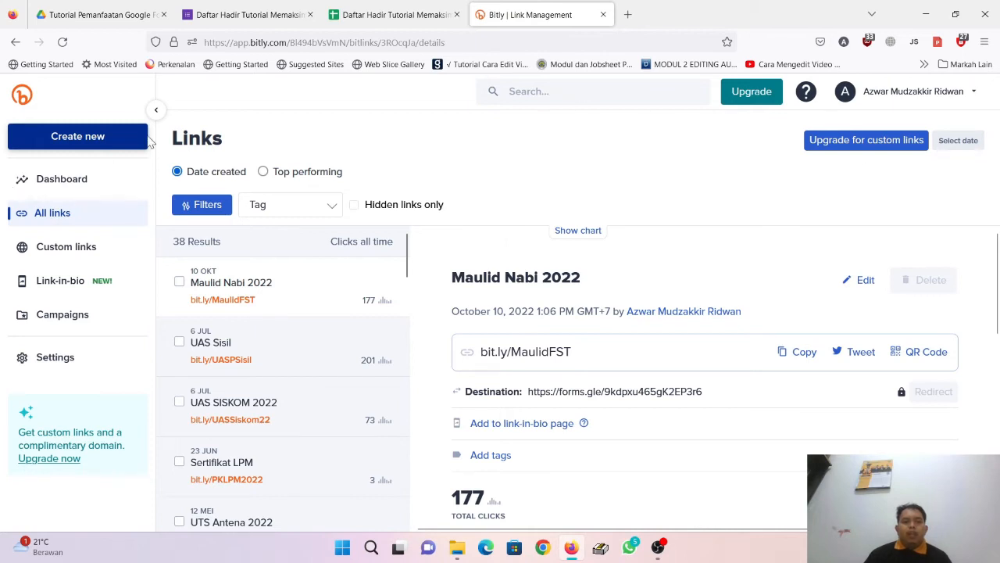
pyautogui.click(135, 139)
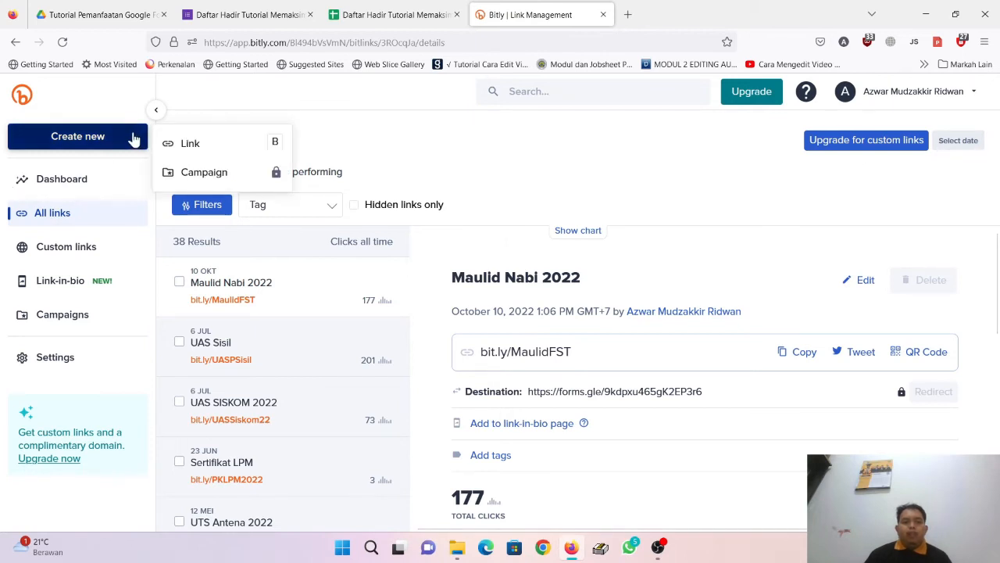
pyautogui.click(205, 144)
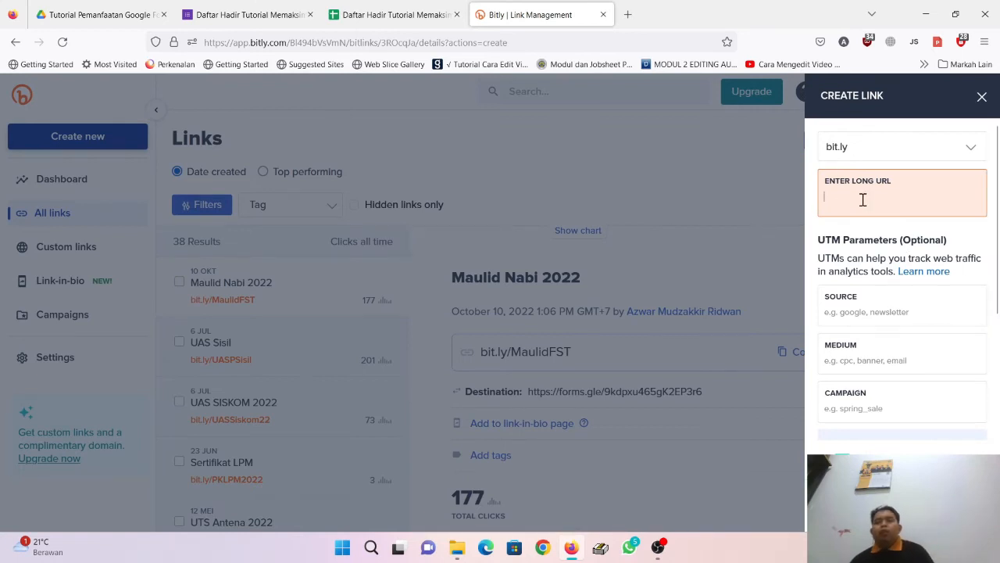
pyautogui.click(246, 14)
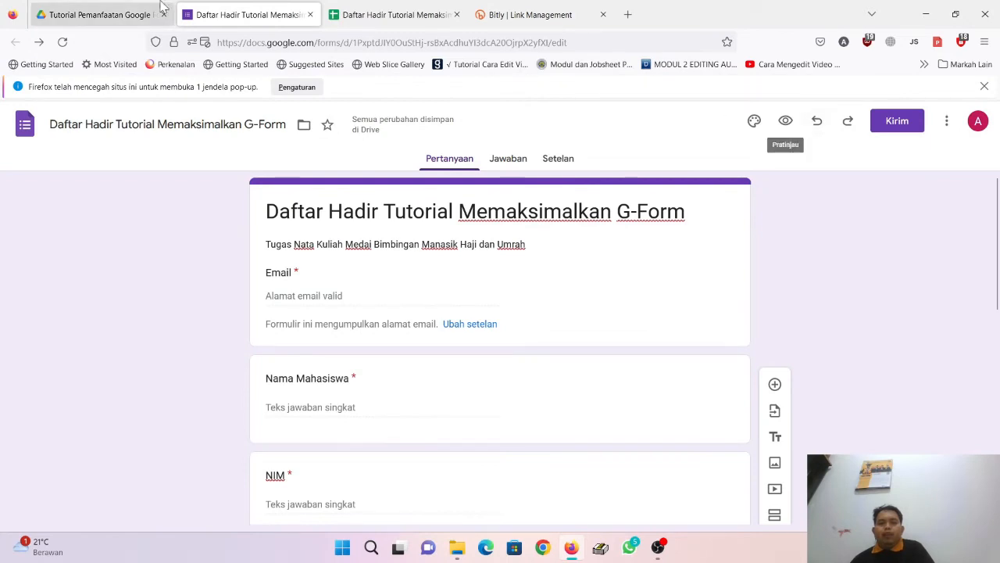
# Step: Copy the form's responder link once more from Drive's Dapatkan link dialog and return to Bitly's Create Link panel
pyautogui.click(113, 11)
pyautogui.rightClick(296, 227)
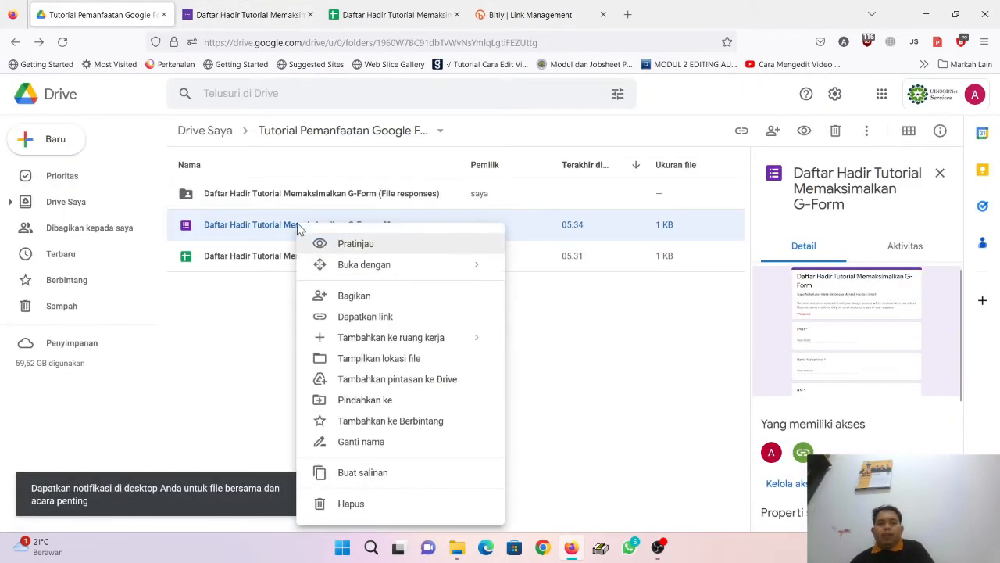
pyautogui.click(364, 320)
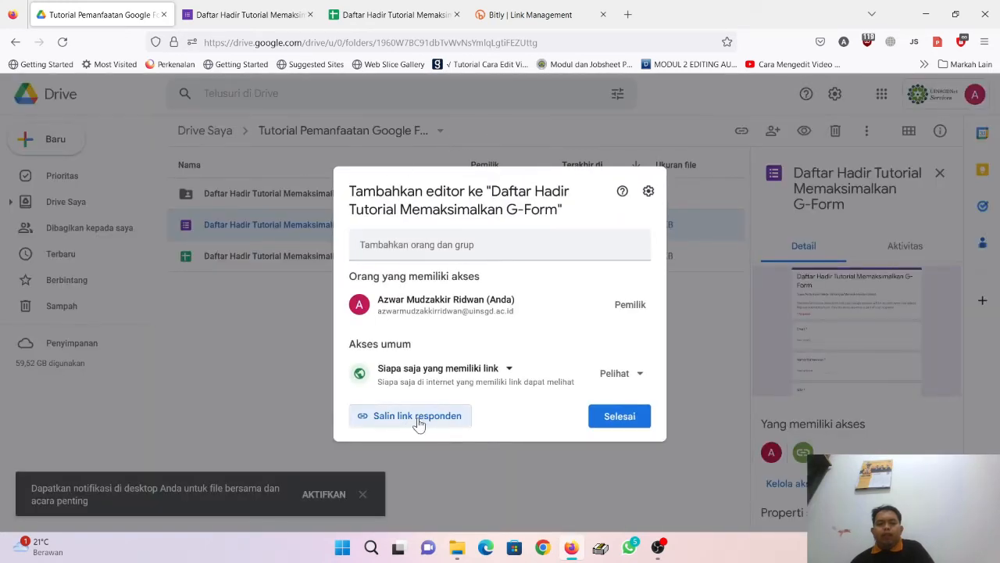
pyautogui.click(418, 422)
pyautogui.click(578, 11)
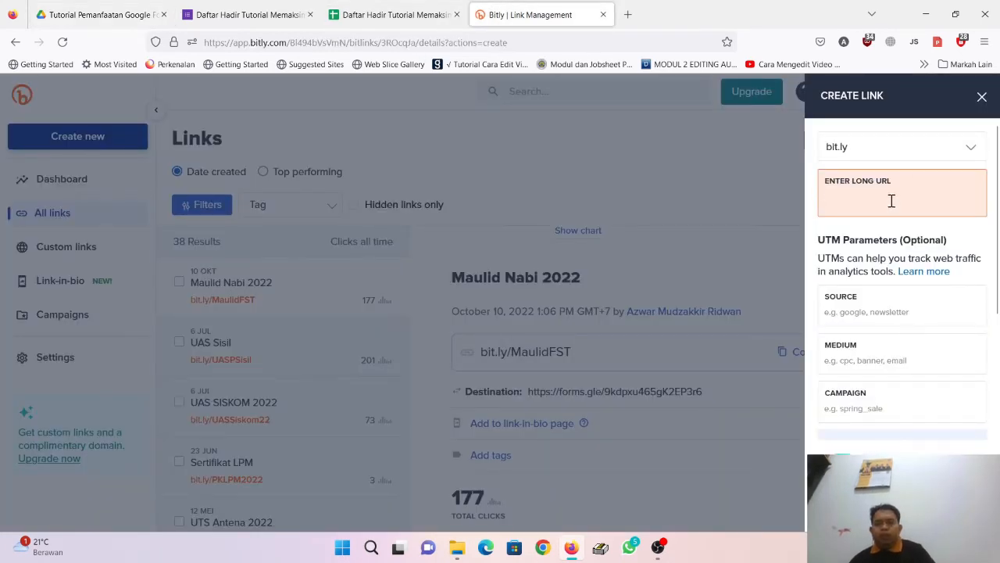
# Step: Shorten the pasted responder link in Bitly and title it 'Tutorial G-form'
pyautogui.write('https://docs.google.com/forms/d/e/1FAIpQLSdTf7OyqZb92UWP1am9fs9I19FAYAwGaaagIhmY-QkyiuZGA/viewform?usp=share_link')
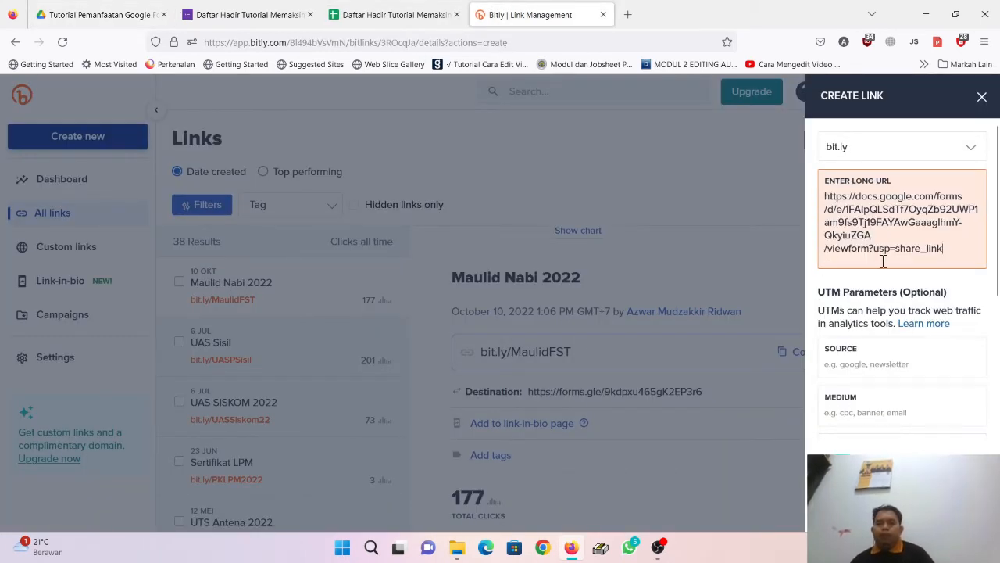
pyautogui.scroll(-2, 880, 265)
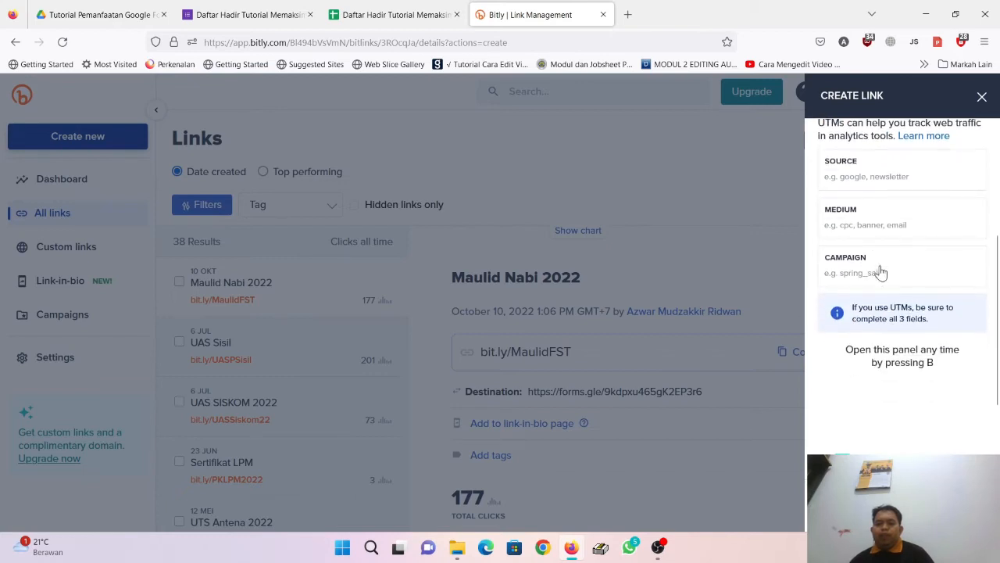
pyautogui.scroll(2, 880, 268)
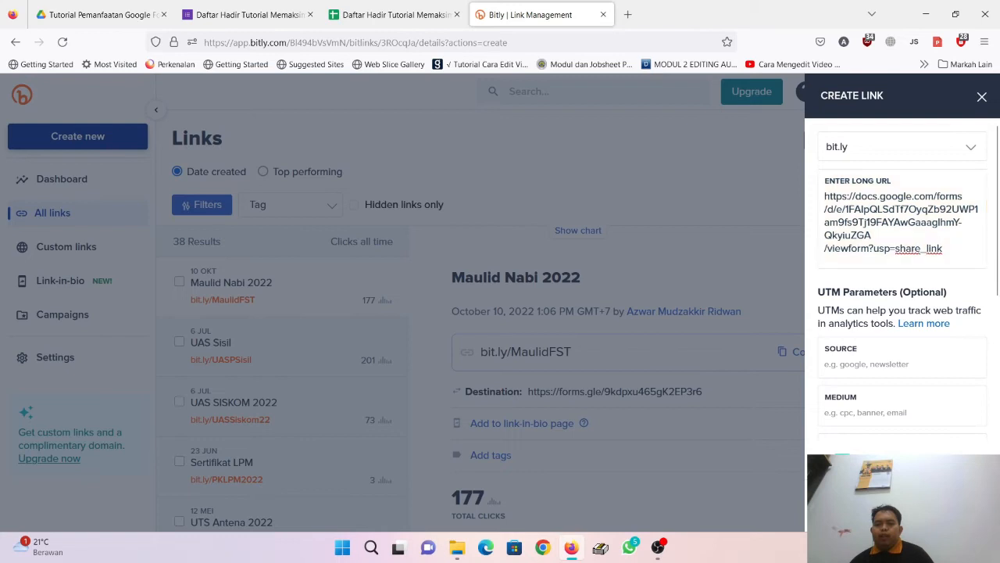
pyautogui.press('Return')
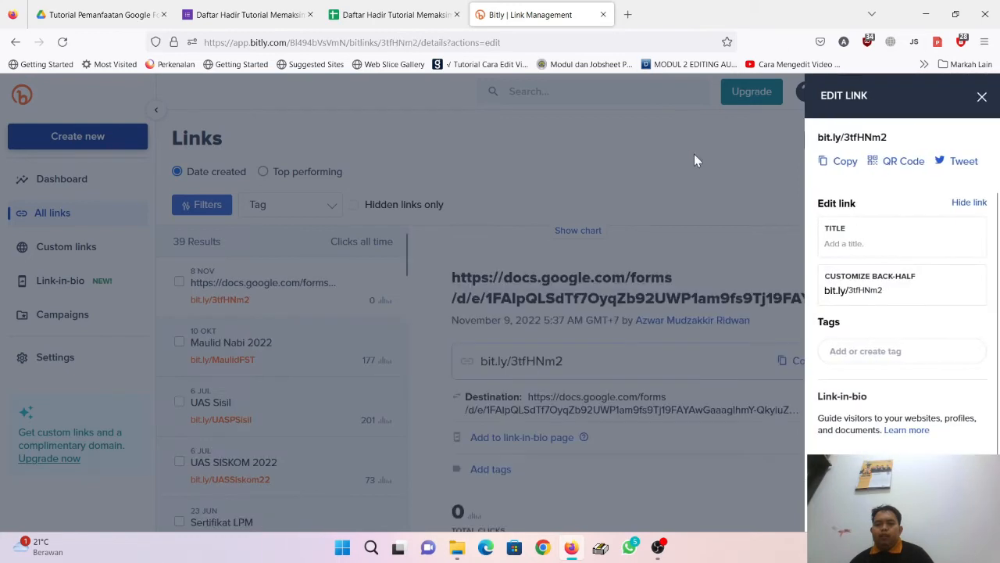
pyautogui.click(883, 239)
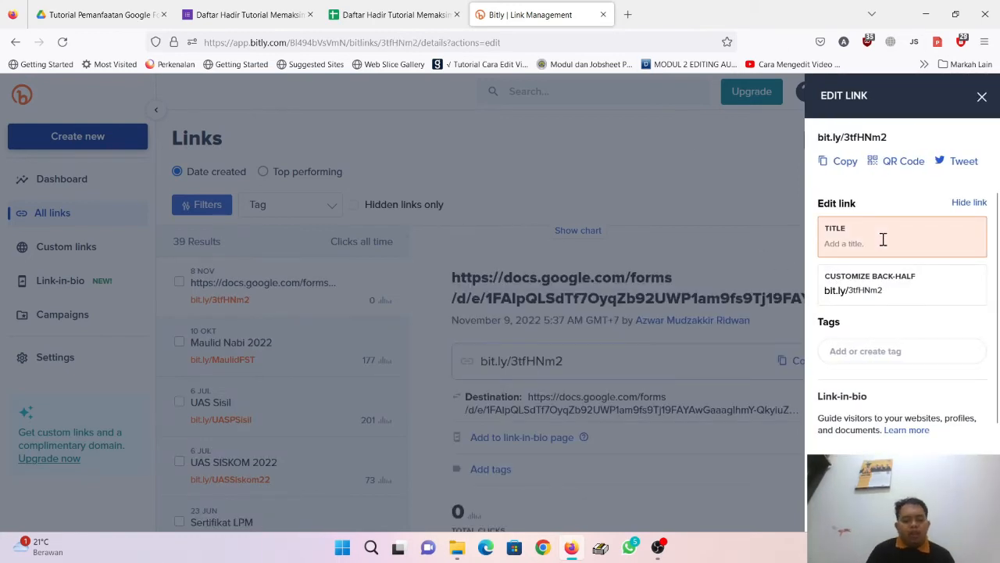
pyautogui.write('Tut')
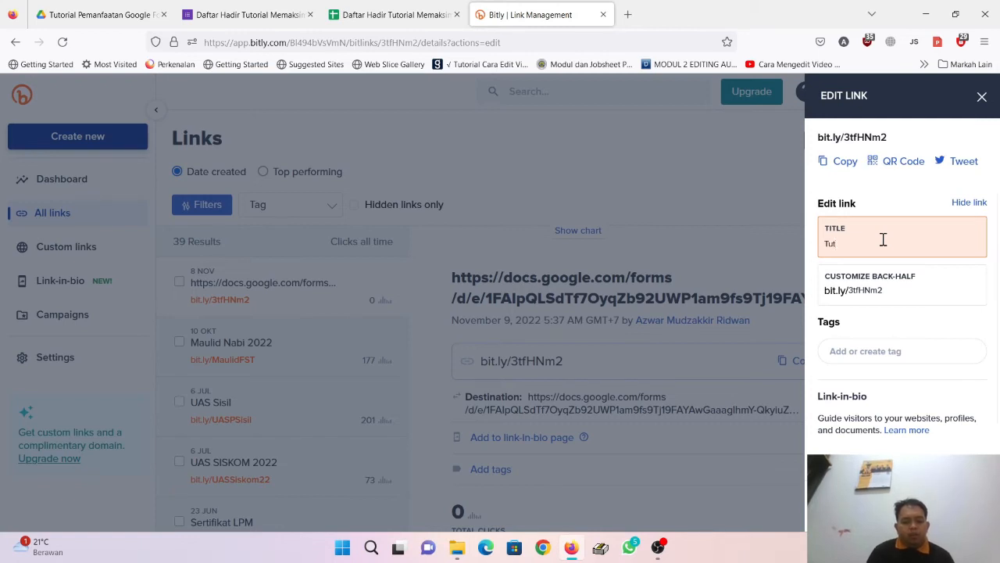
pyautogui.write('orial G-form')
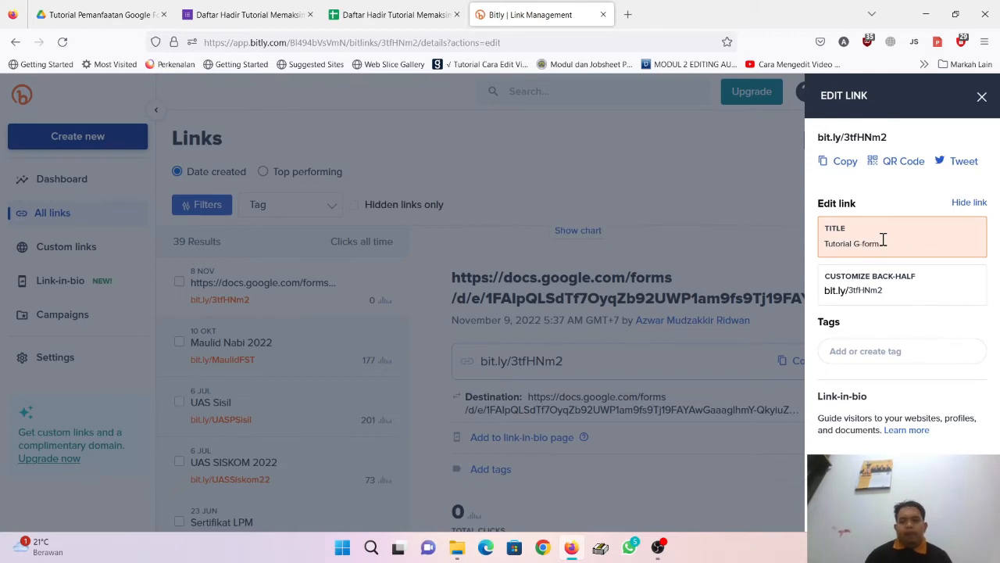
# Step: Customise the back-half to TutorialMHU, since TutorialGform was already taken
pyautogui.click(903, 290)
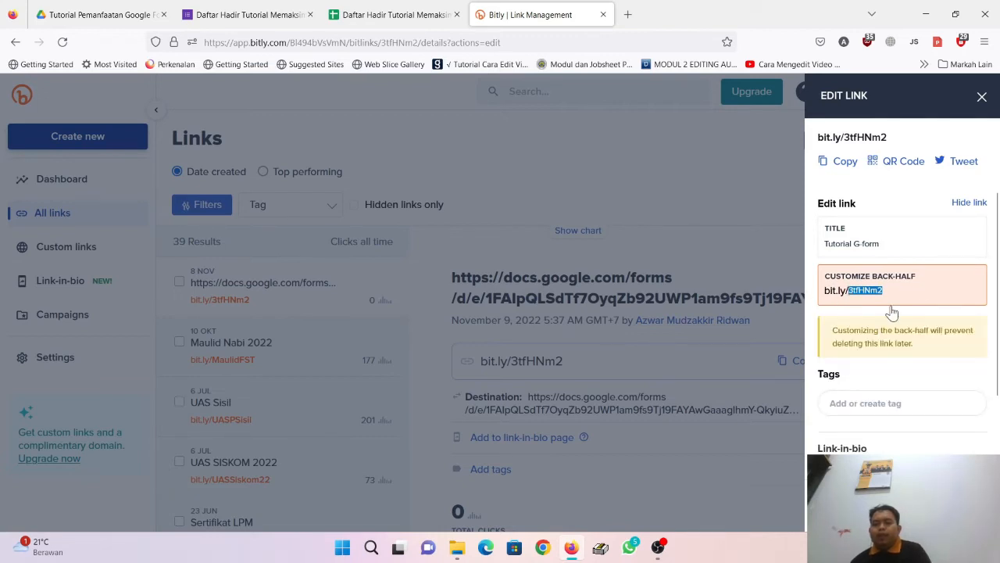
pyautogui.press('BackSpace')
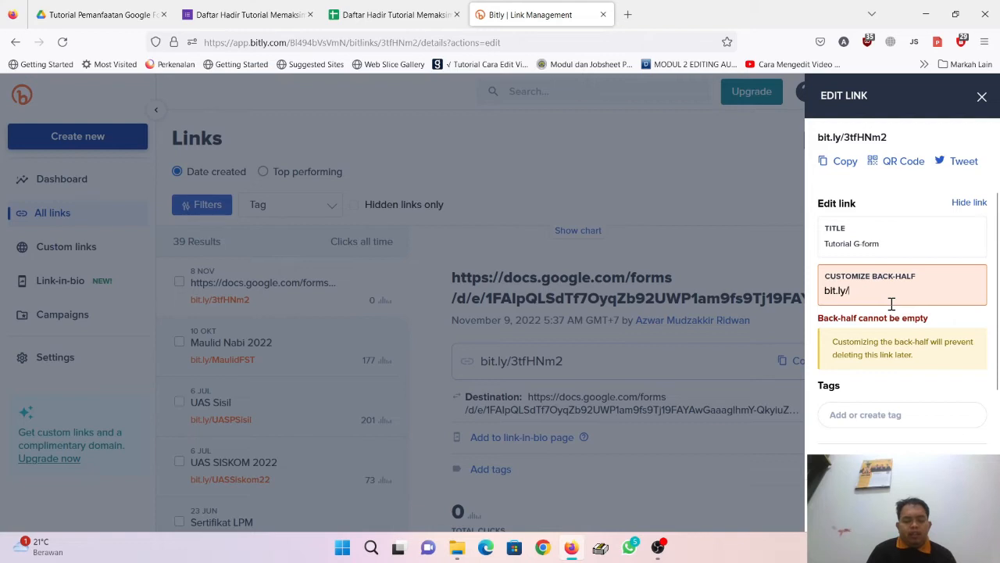
pyautogui.write('TutorialGform')
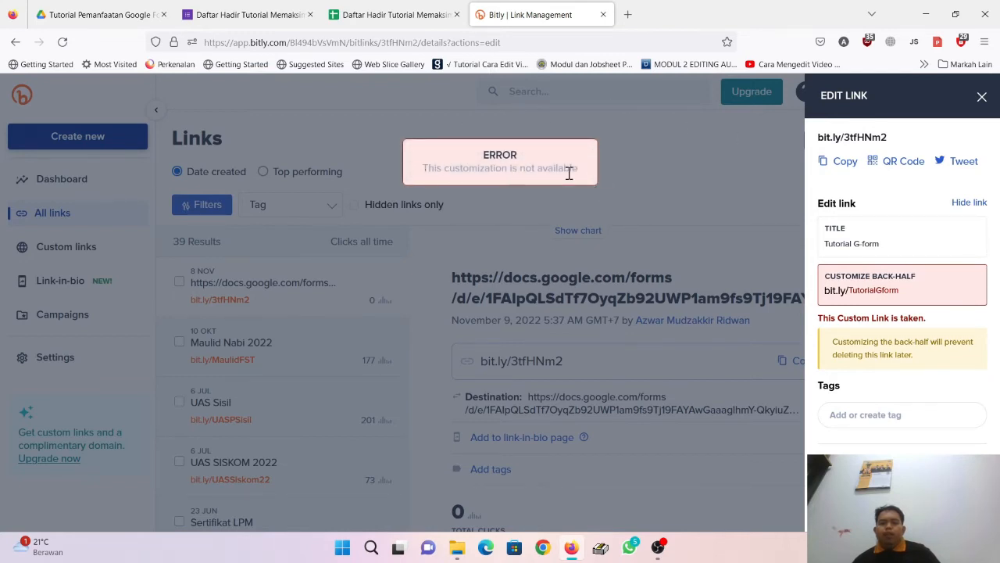
pyautogui.click(905, 290)
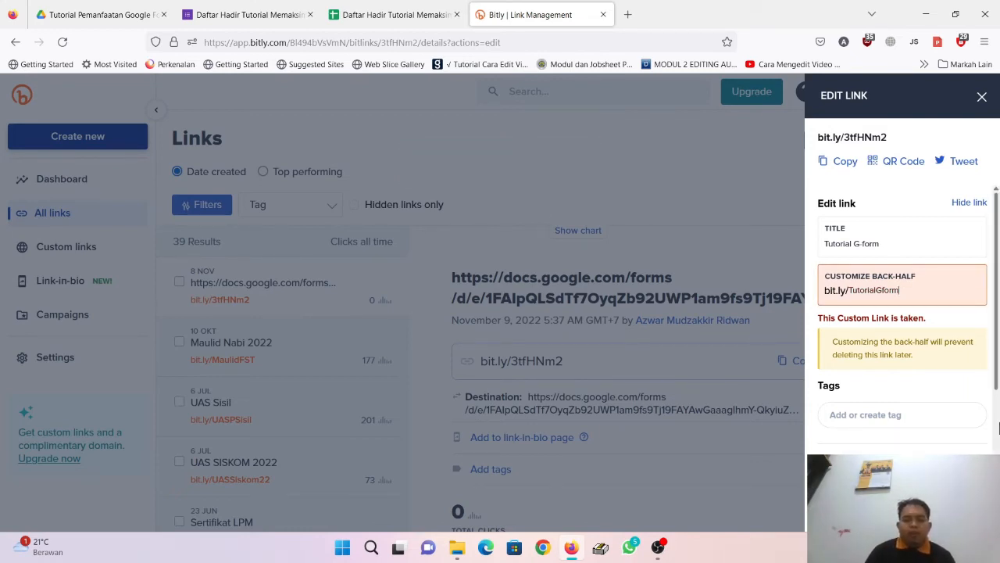
pyautogui.write('MHU')
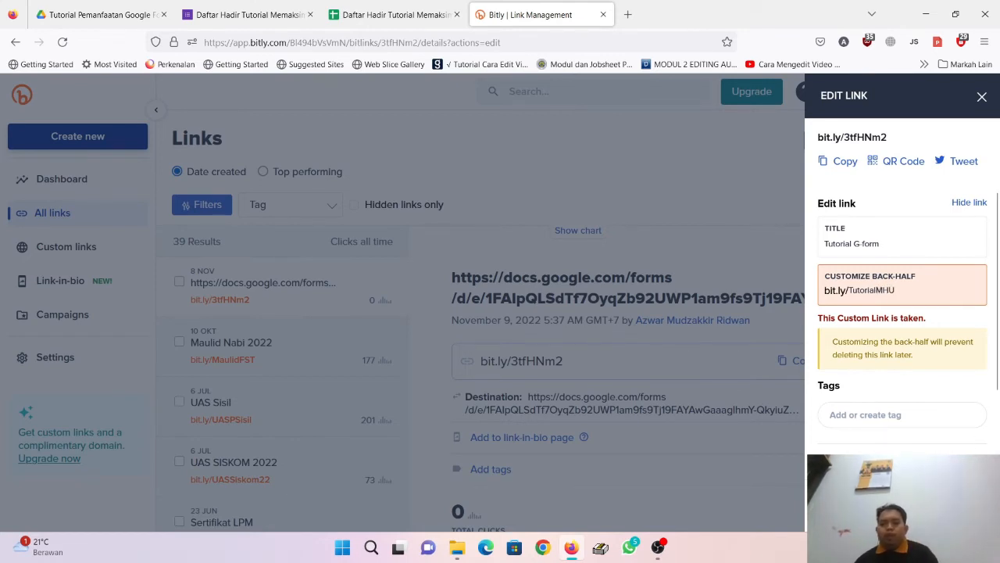
pyautogui.press('Return')
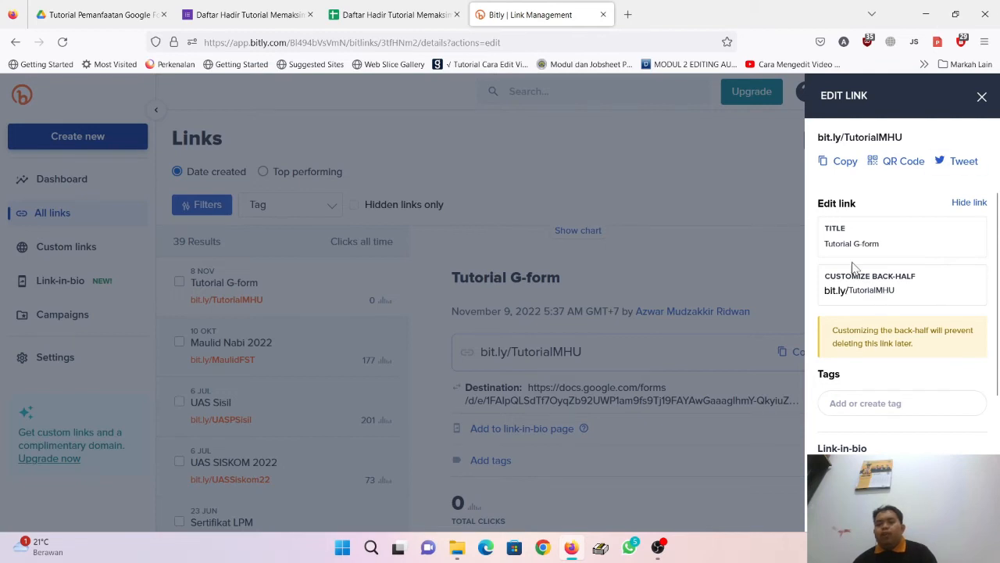
pyautogui.click(839, 163)
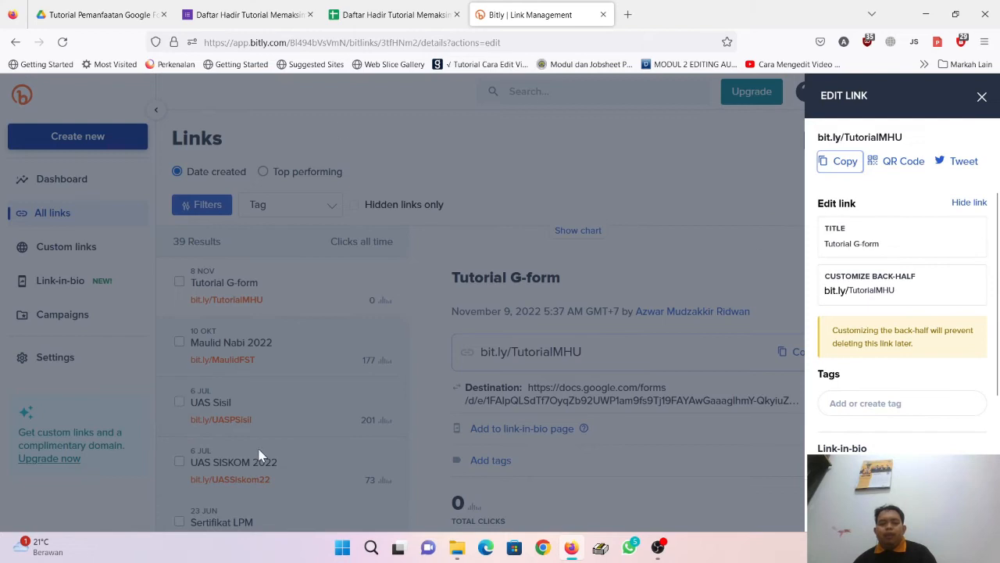
pyautogui.click(342, 547)
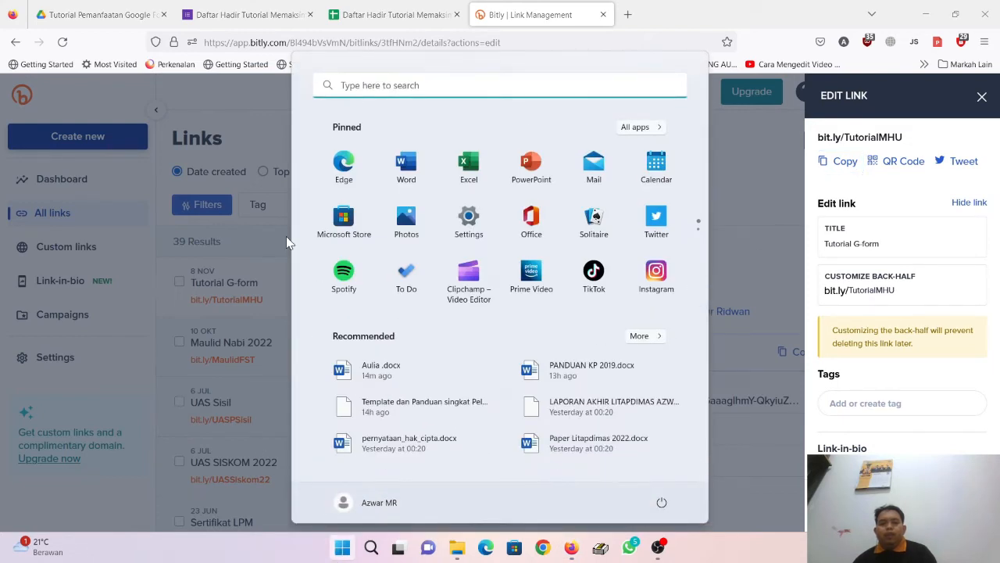
pyautogui.click(392, 87)
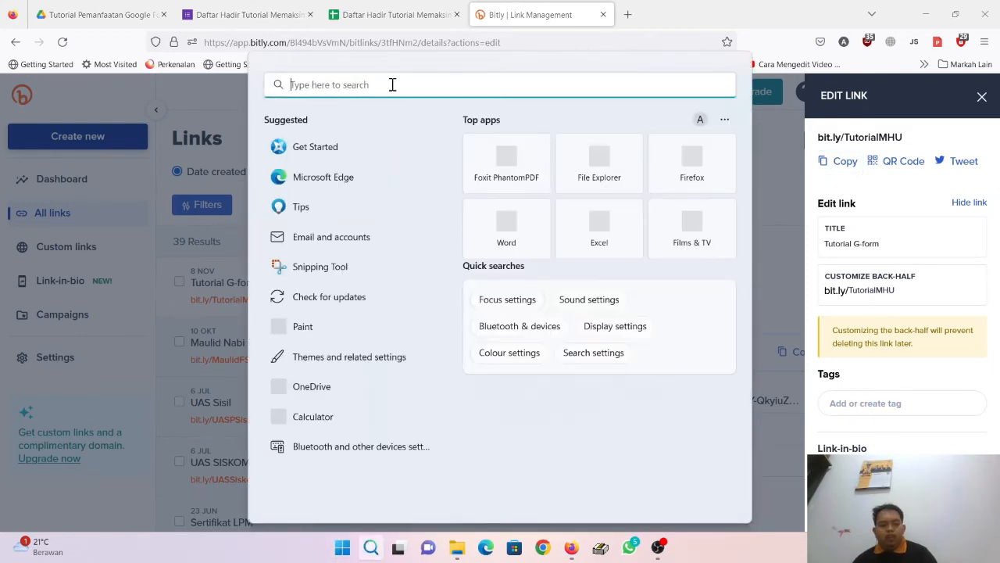
pyautogui.write('no')
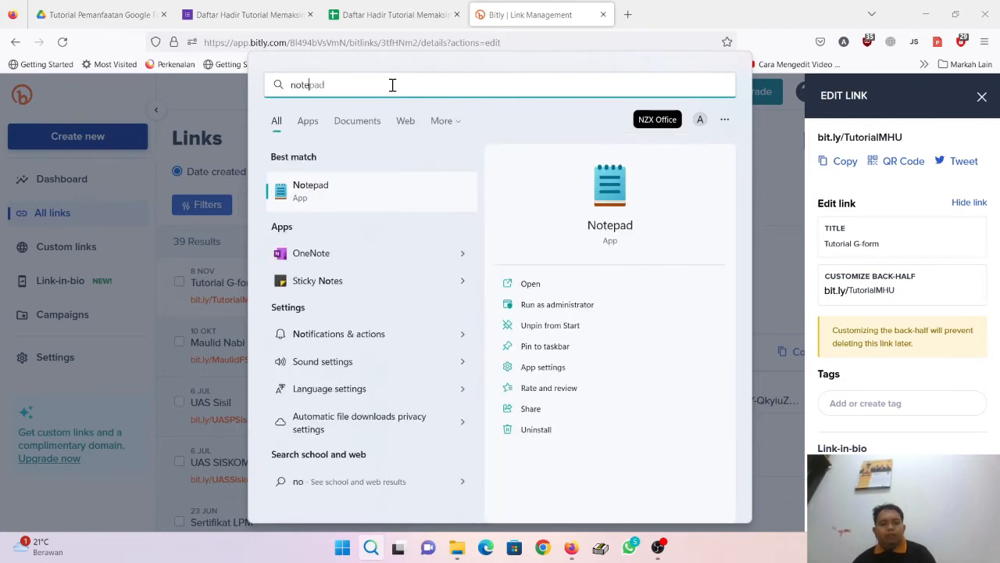
pyautogui.write('tepad')
pyautogui.click(345, 207)
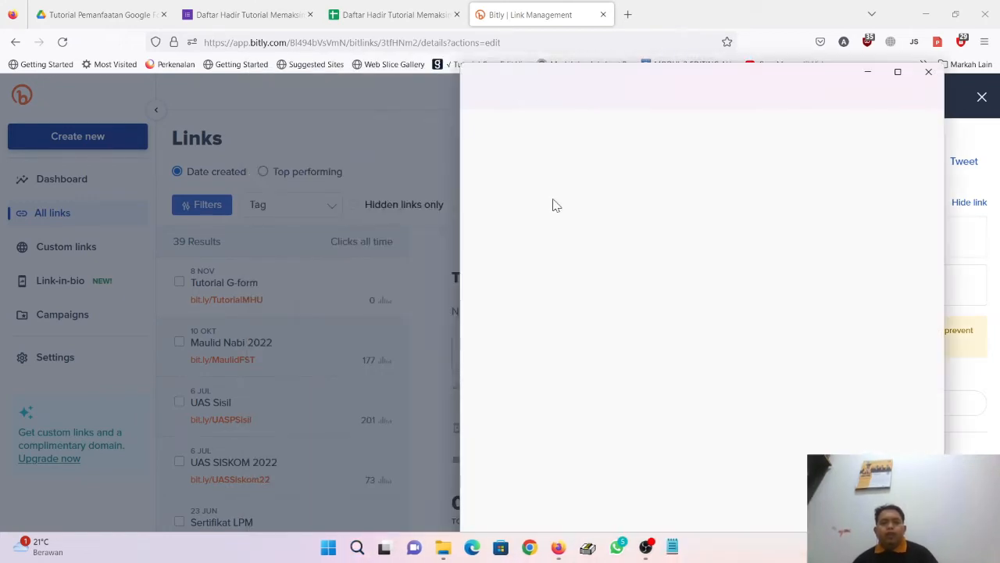
pyautogui.hotkey('ctrl', 'v')
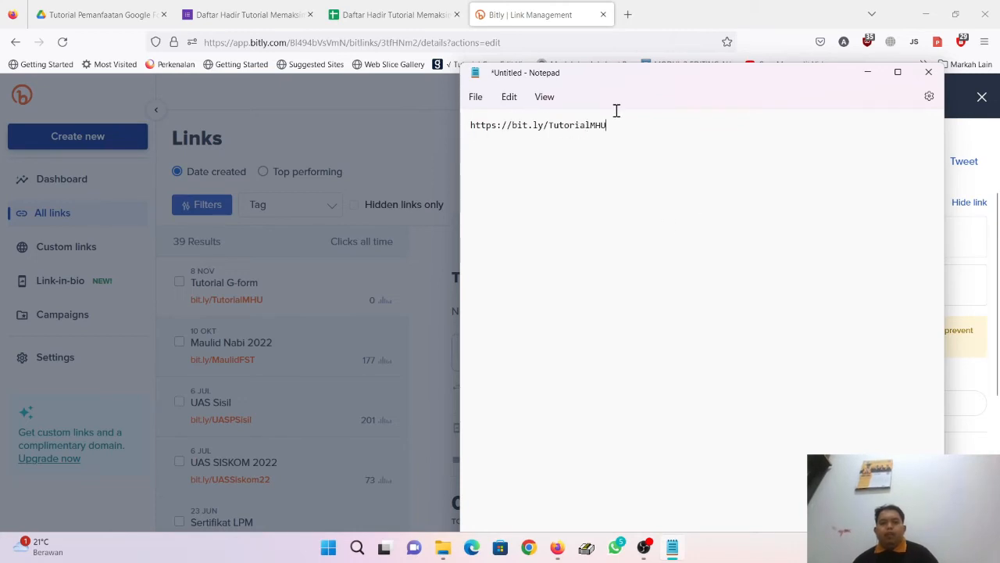
pyautogui.click(699, 25)
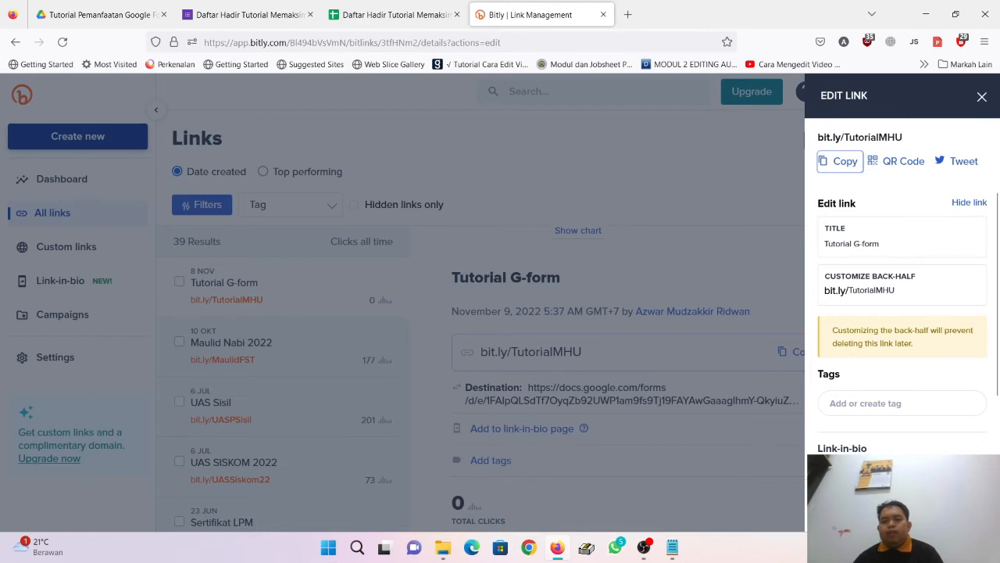
# Step: Back in the Tutorial Pemanfaatan Google Form folder, dismiss the attendance form's sharing dialog with Selesai
pyautogui.click(242, 14)
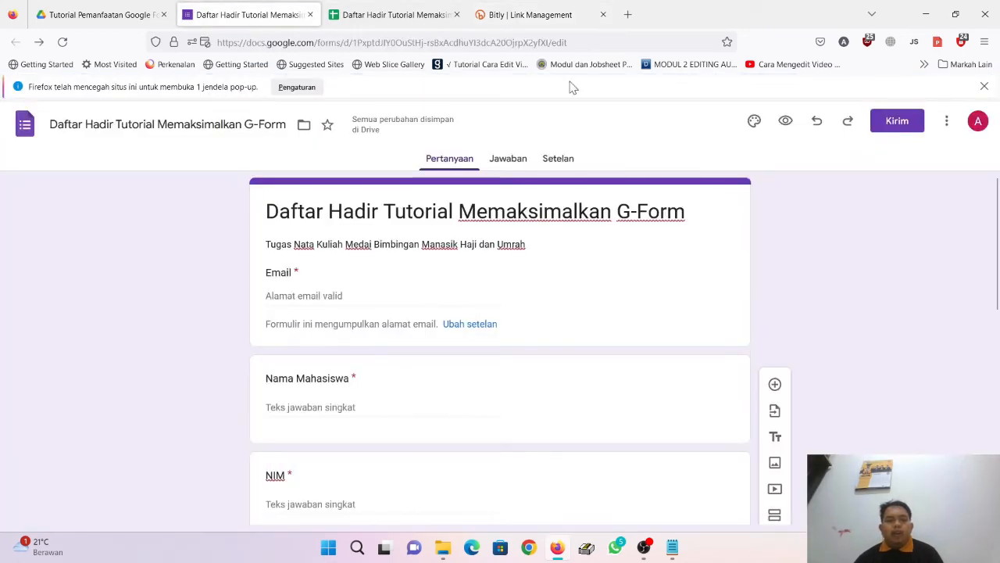
pyautogui.click(58, 9)
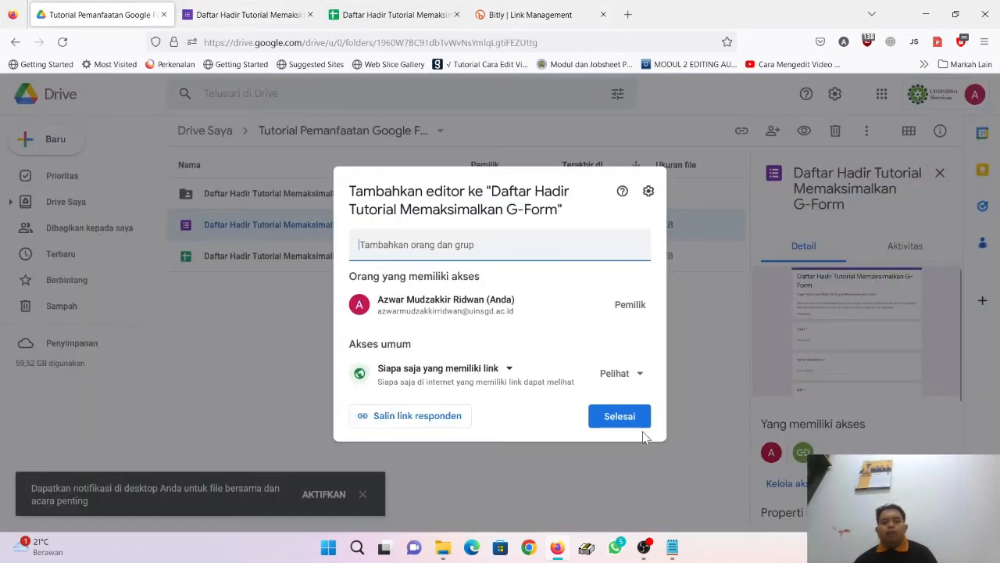
pyautogui.click(617, 415)
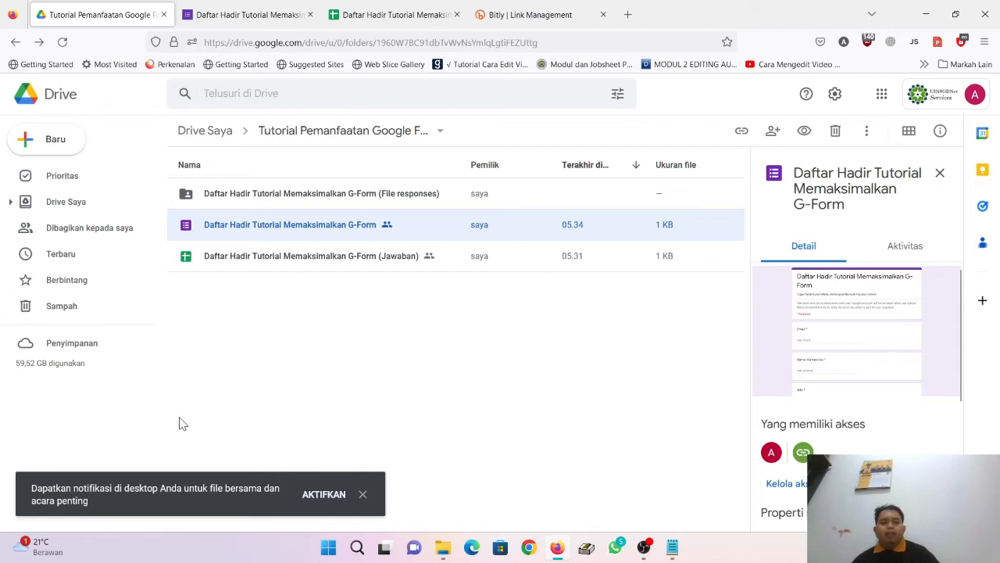
# Step: Add a blank Google Slides presentation (Presentasi kosong) to the shared folder, confirming Buat dan bagikan
pyautogui.click(60, 150)
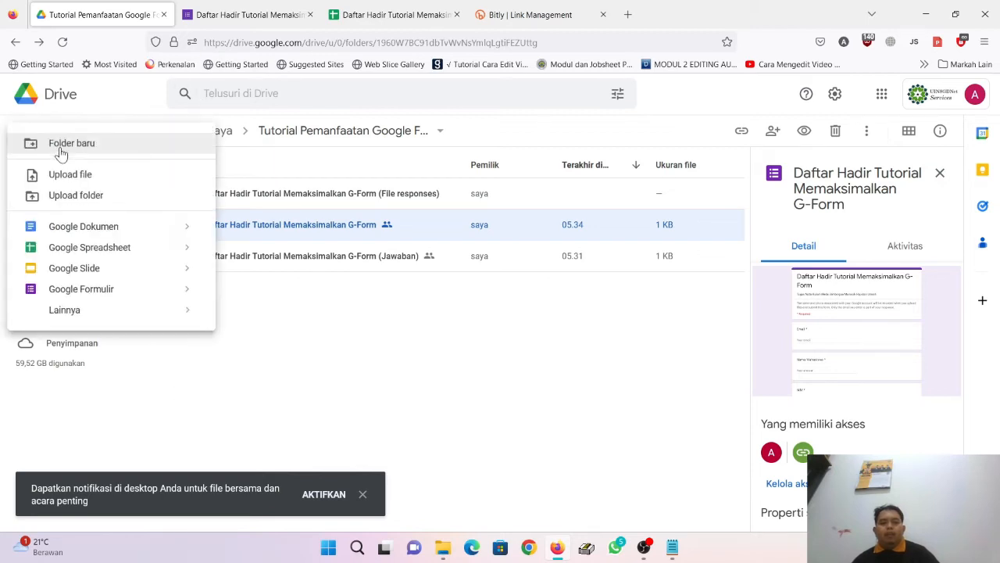
pyautogui.moveTo(179, 277)
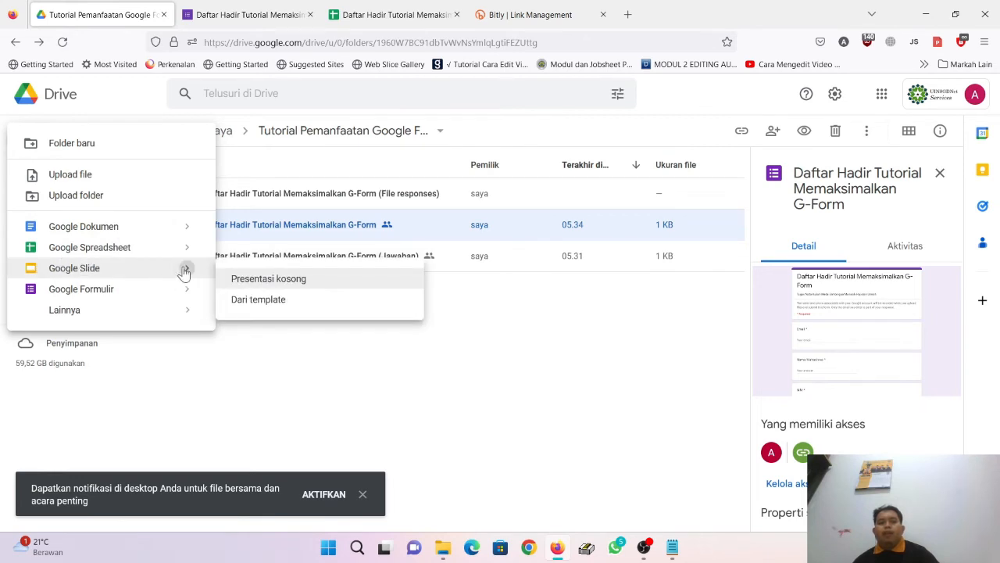
pyautogui.click(285, 288)
pyautogui.click(643, 342)
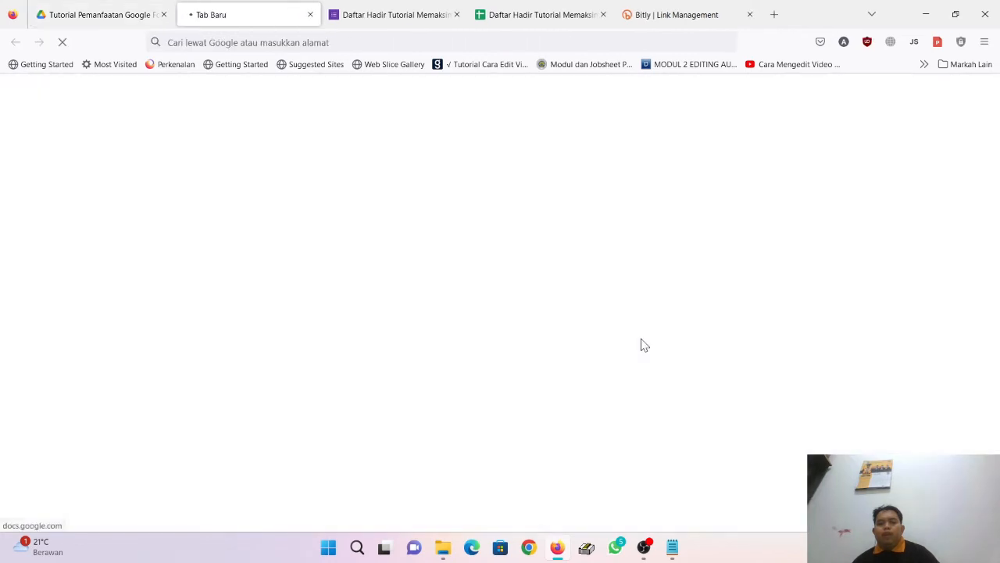
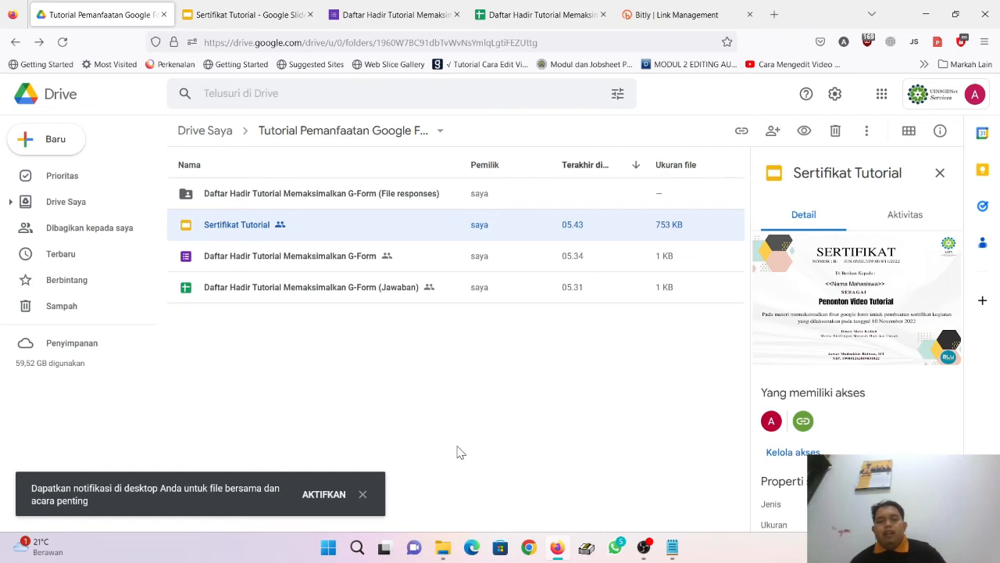
# Step: On the attendance response sheet, browse the Get add-ons marketplace, then close it
pyautogui.click(536, 11)
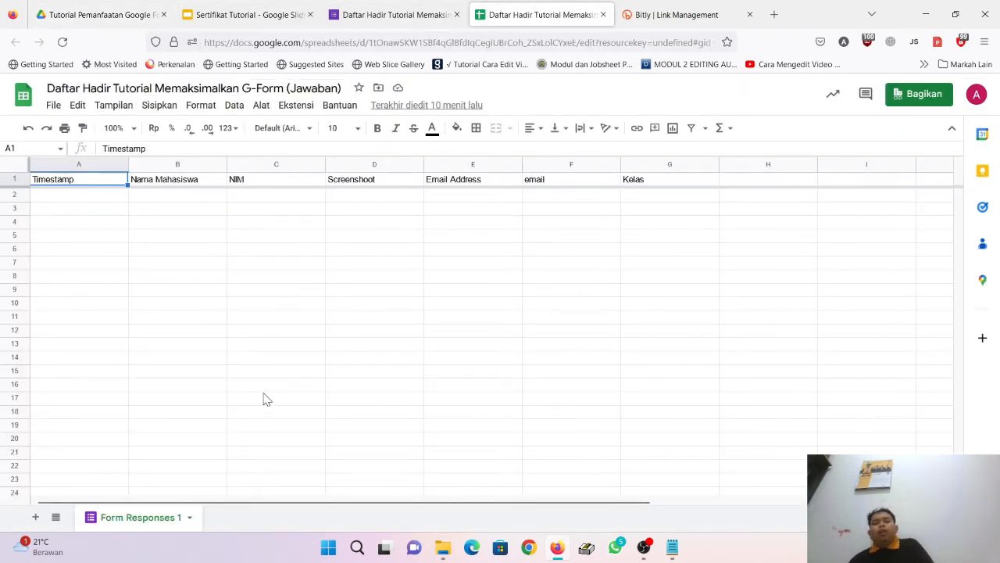
pyautogui.click(296, 107)
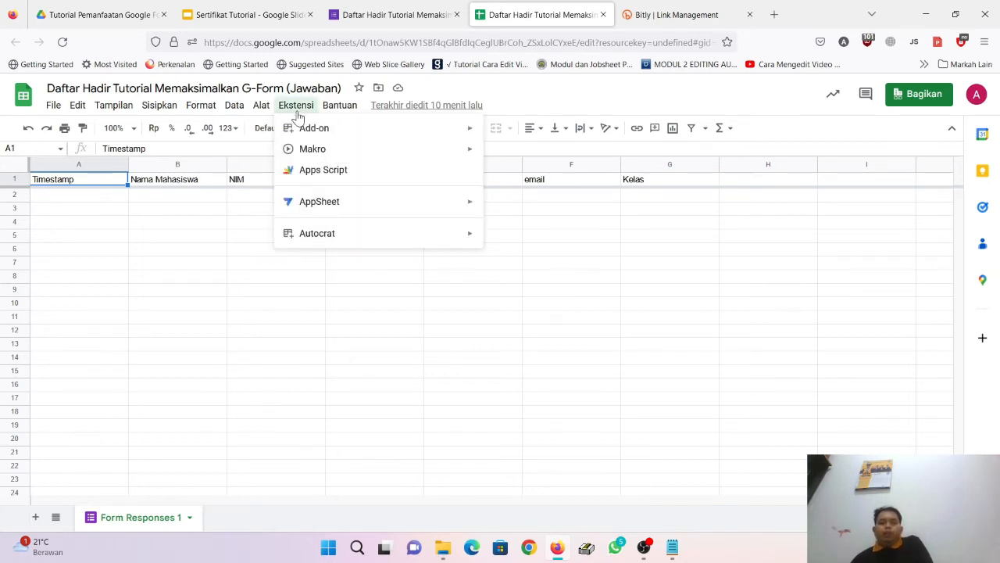
pyautogui.moveTo(330, 139)
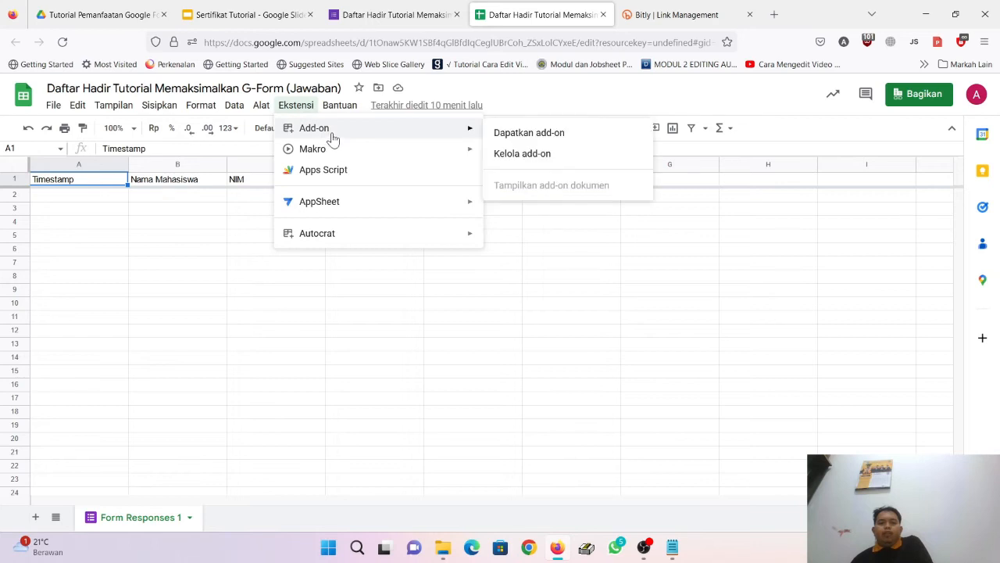
pyautogui.click(541, 135)
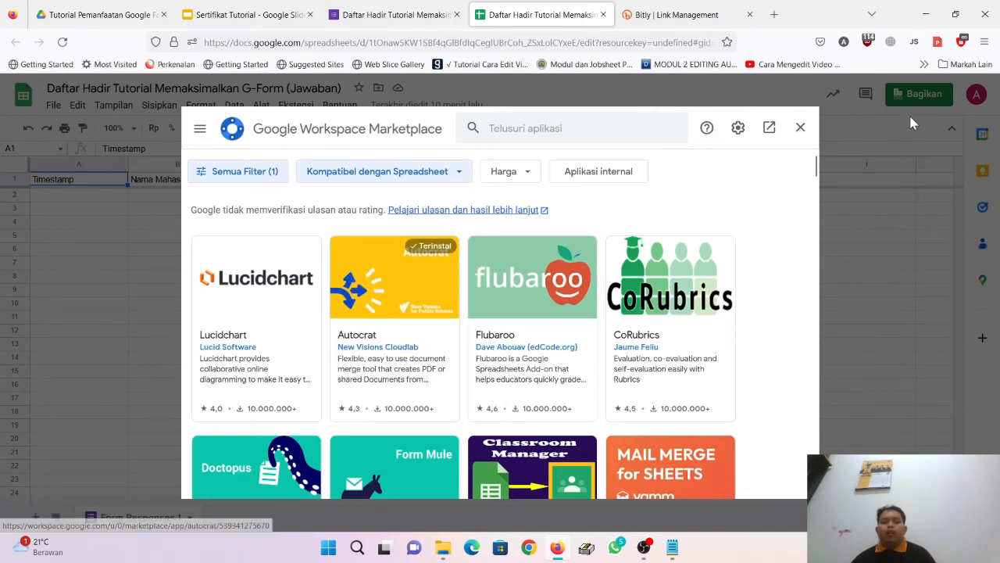
pyautogui.click(800, 128)
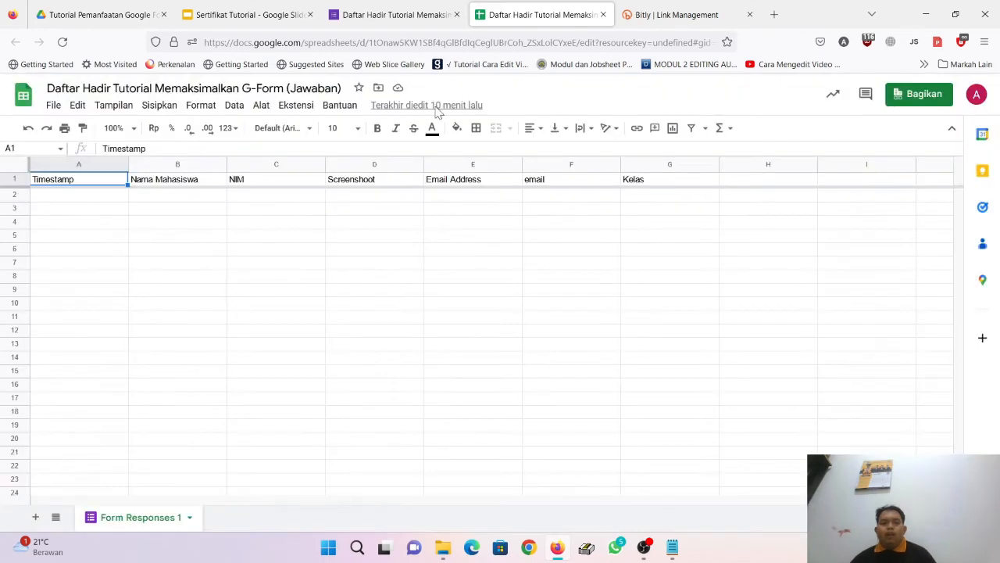
# Step: Launch Autocrat from the Extensions menu, which shows no merge jobs yet
pyautogui.click(297, 106)
pyautogui.moveTo(319, 232)
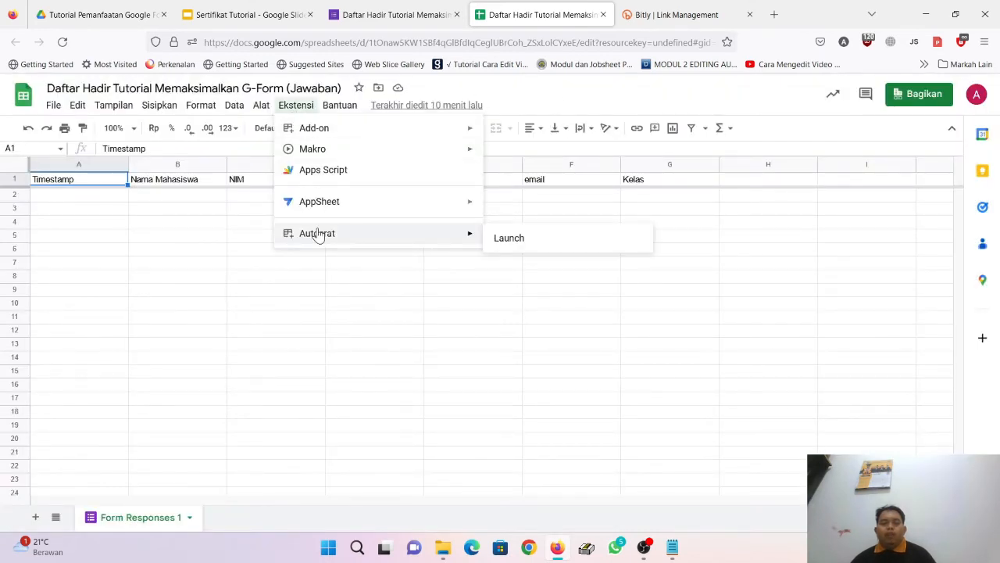
pyautogui.click(545, 240)
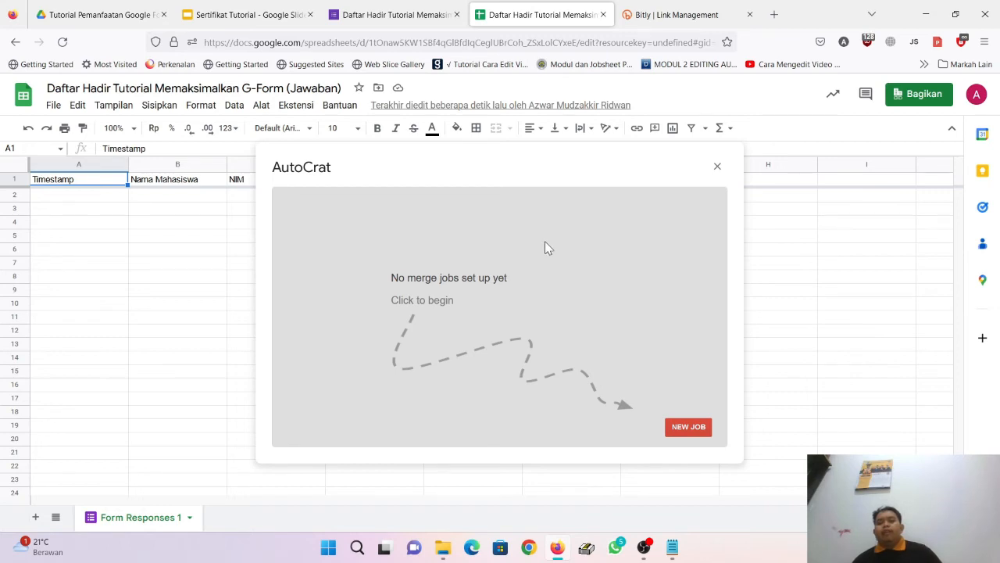
# Step: Create a new Autocrat merge job named 'Tutorial Gform' and continue to template selection
pyautogui.click(688, 429)
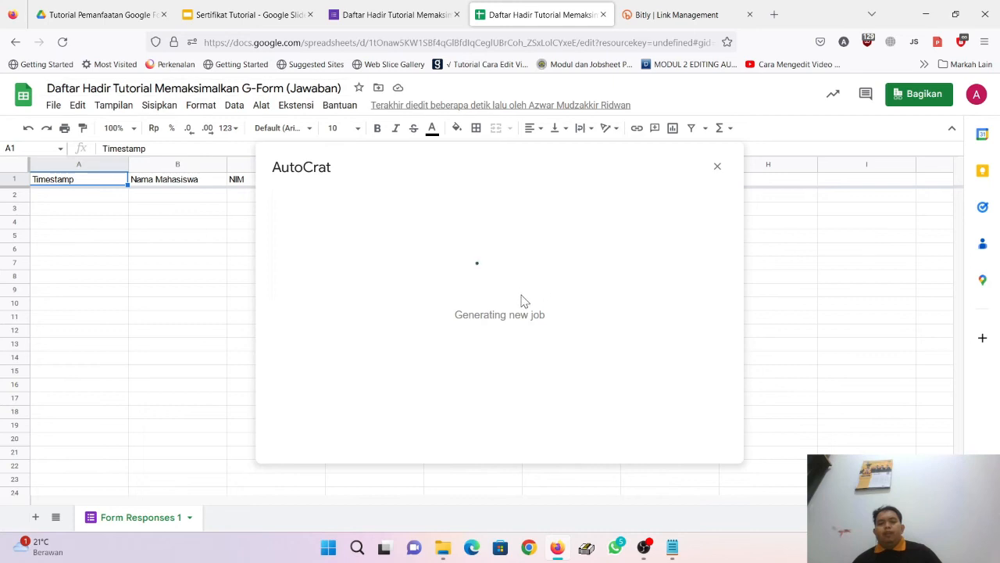
pyautogui.click(444, 256)
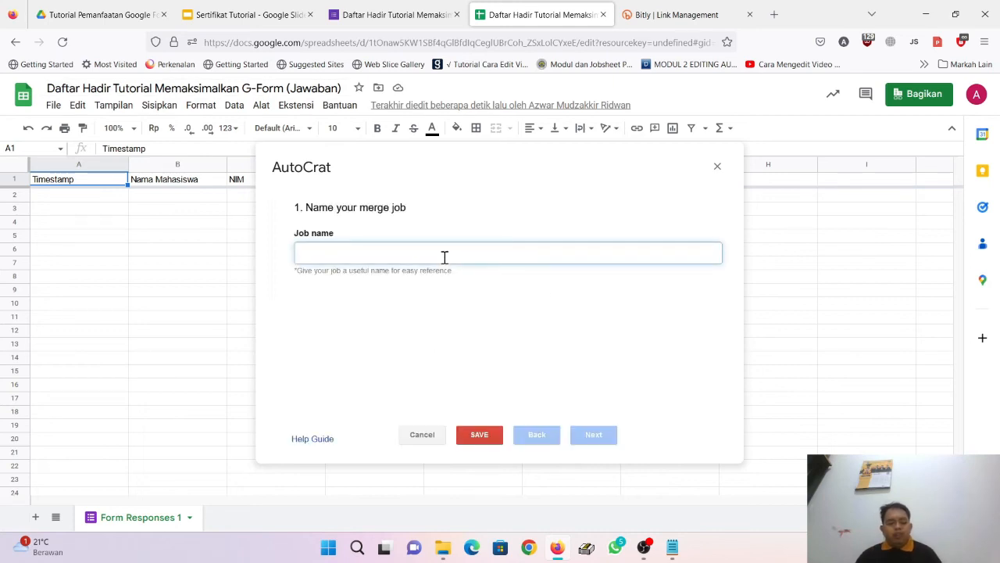
pyautogui.write('TUtorial')
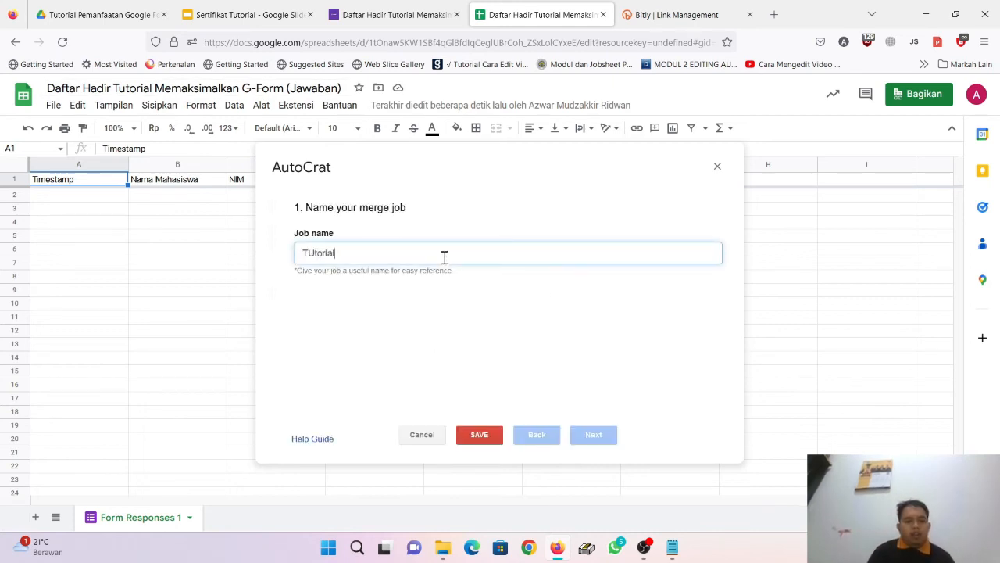
pyautogui.write('utorial')
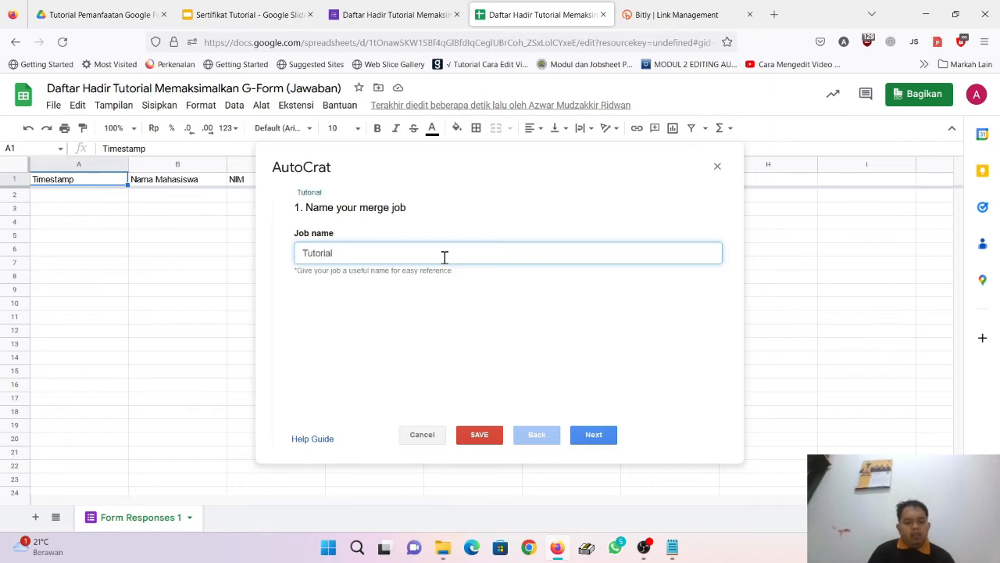
pyautogui.write(' Gform')
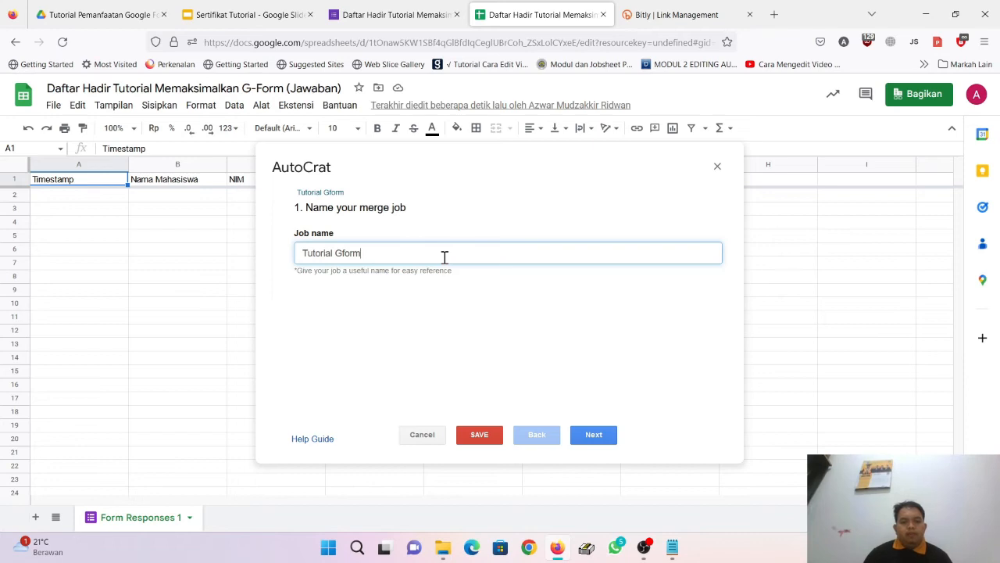
pyautogui.click(593, 434)
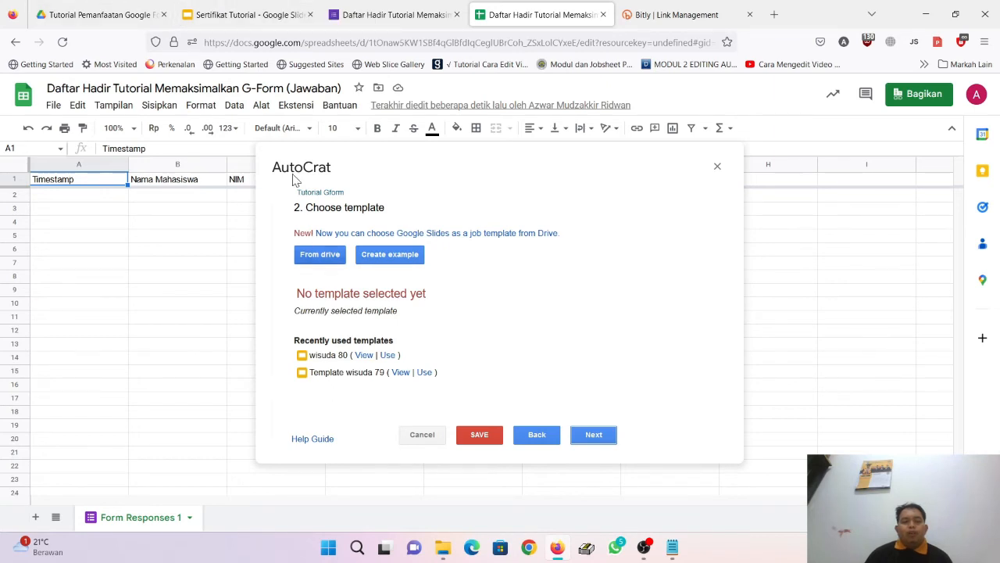
# Step: Choose the Sertifikat Tutorial slides from Drive as the job's template, then continue to data mapping
pyautogui.click(227, 12)
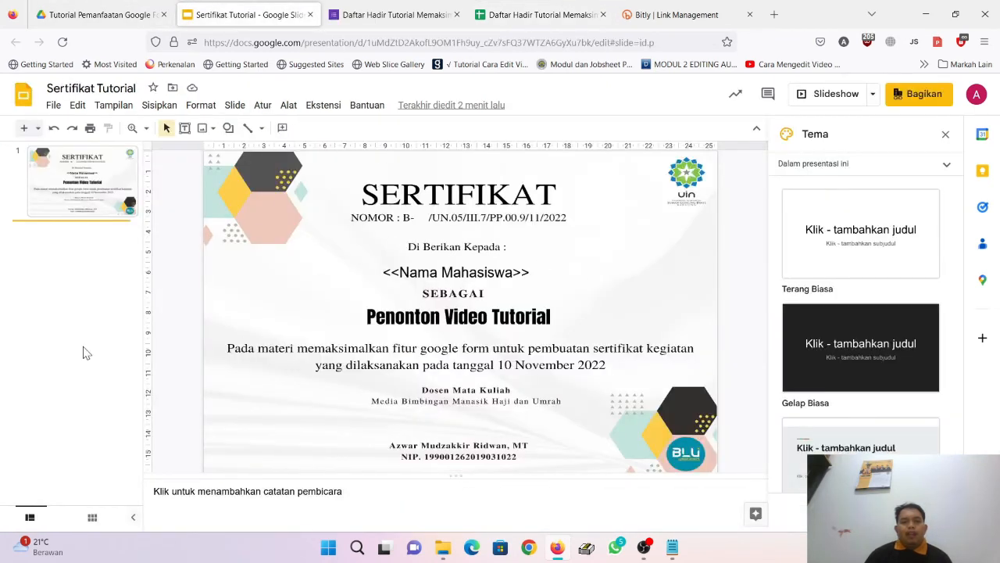
pyautogui.click(543, 12)
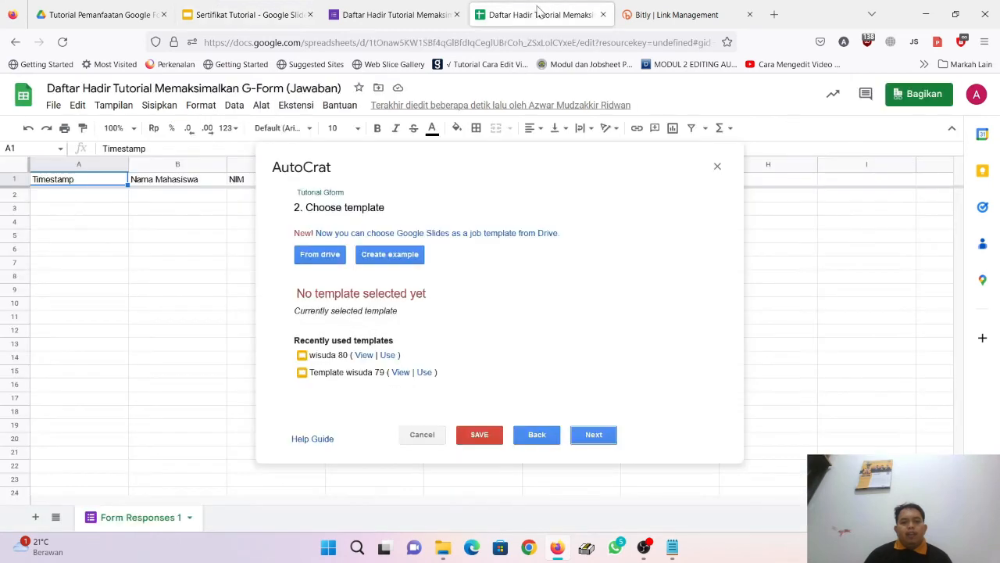
pyautogui.click(321, 256)
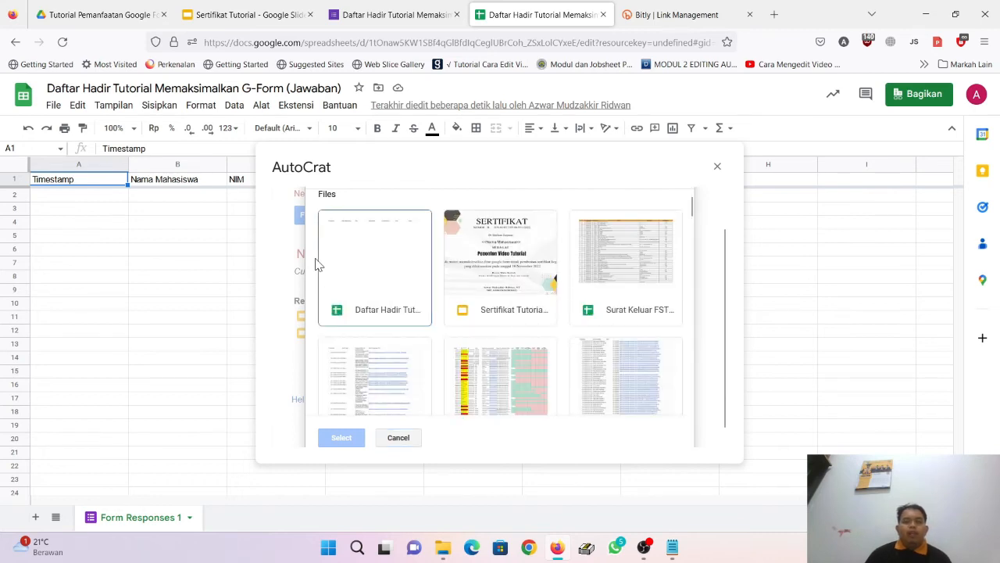
pyautogui.click(101, 14)
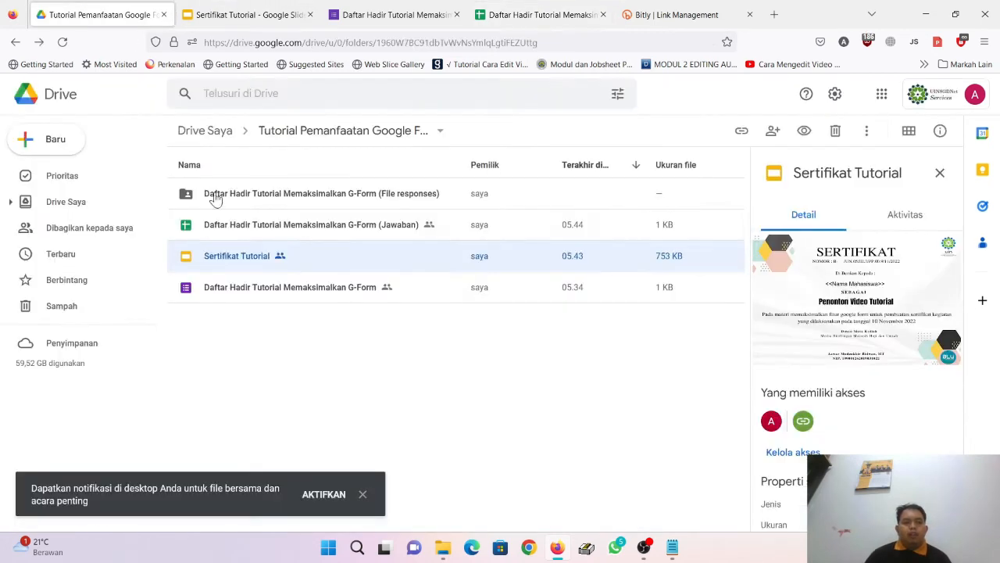
pyautogui.click(541, 14)
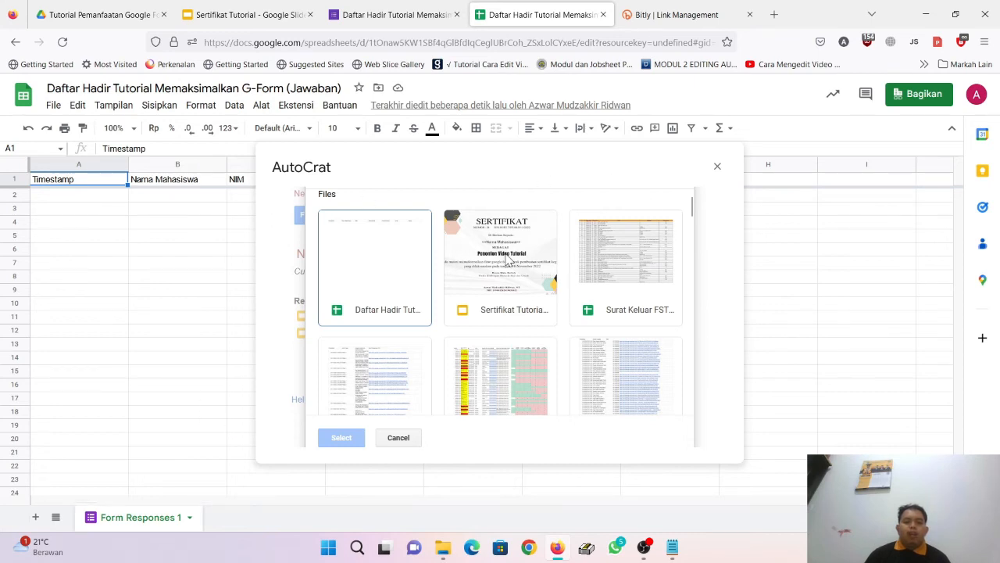
pyautogui.click(508, 261)
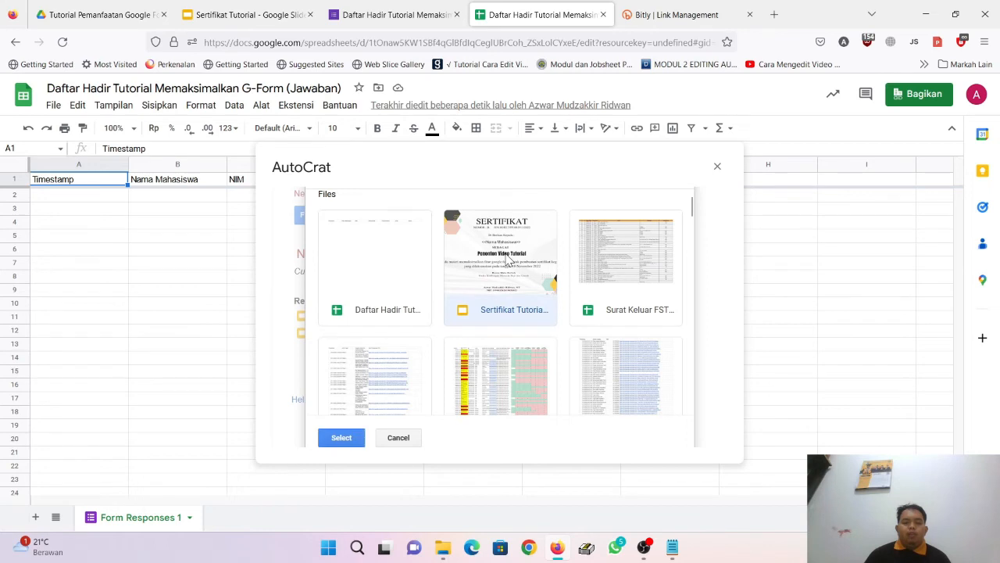
pyautogui.click(340, 437)
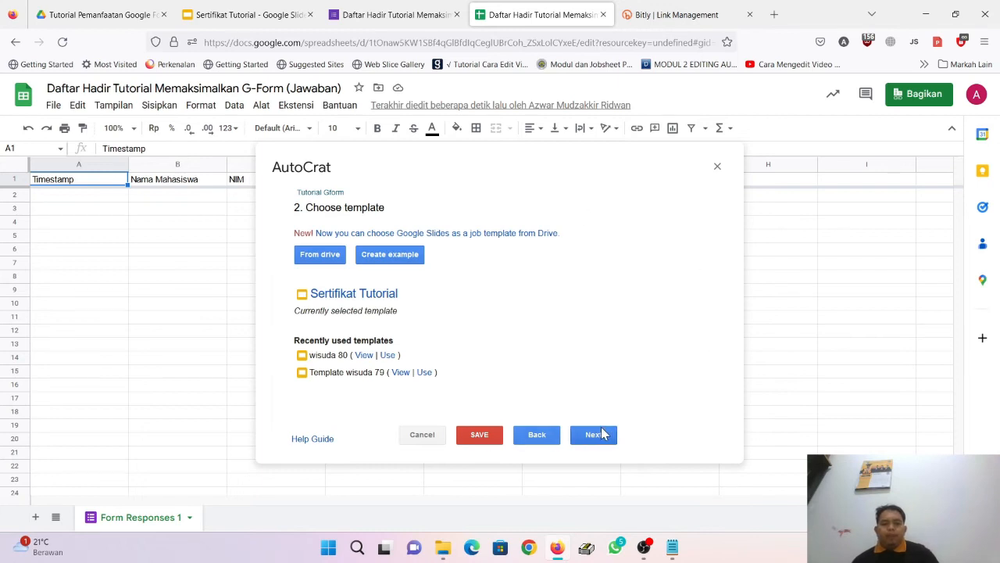
pyautogui.click(596, 436)
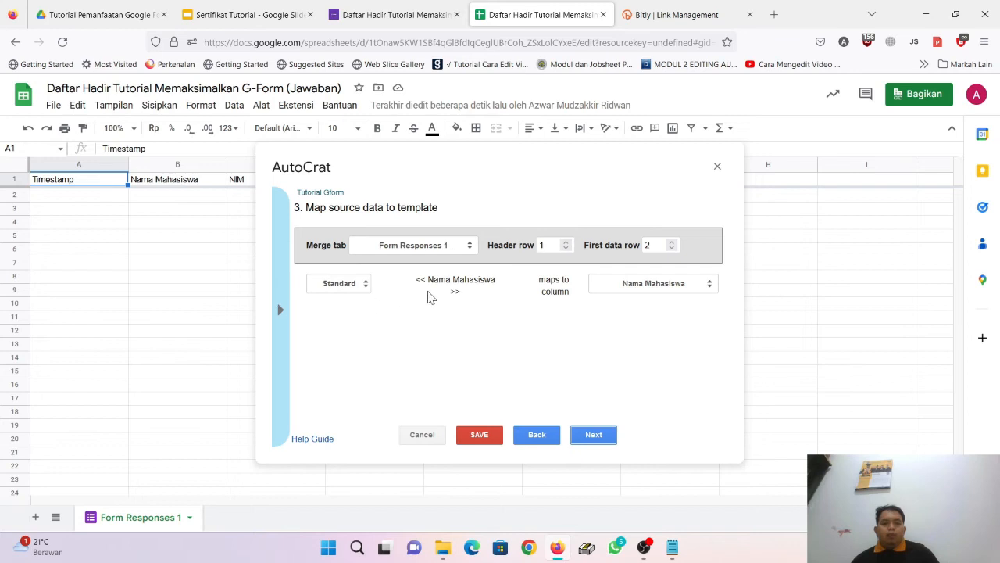
# Step: Map the certificate's «Nama Mahasiswa» placeholder to the Nama Mahasiswa column
pyautogui.click(273, 8)
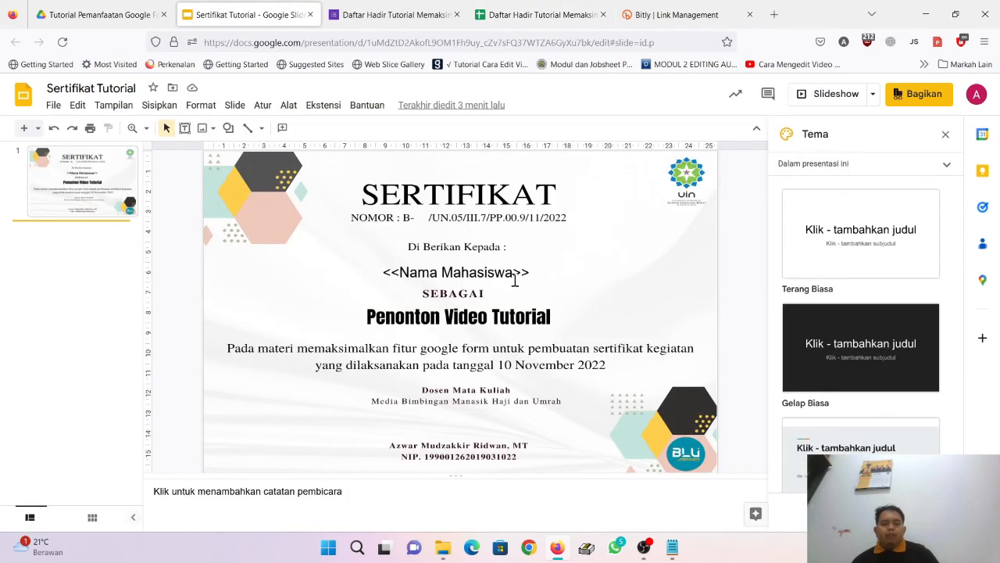
pyautogui.click(390, 14)
pyautogui.click(539, 14)
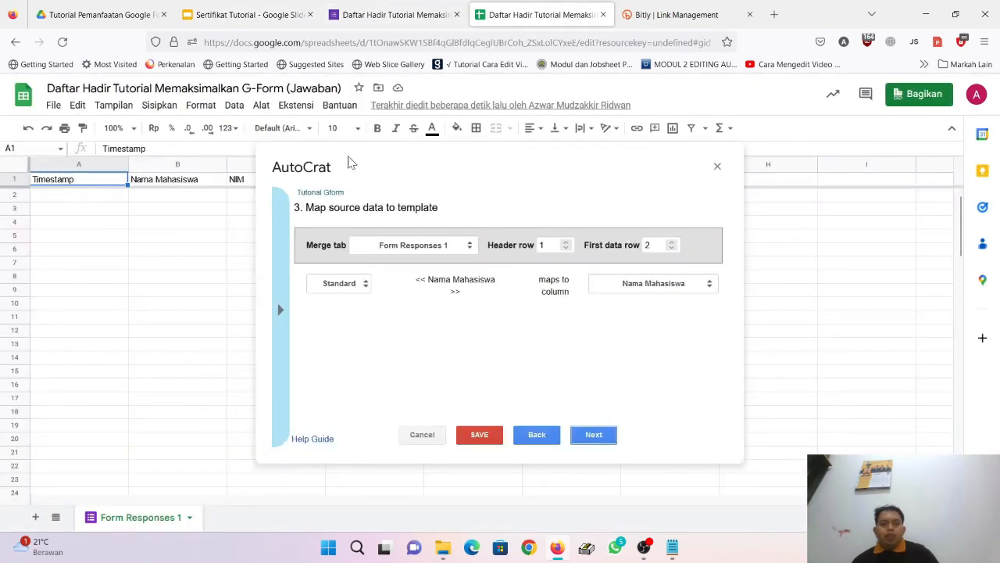
pyautogui.click(250, 14)
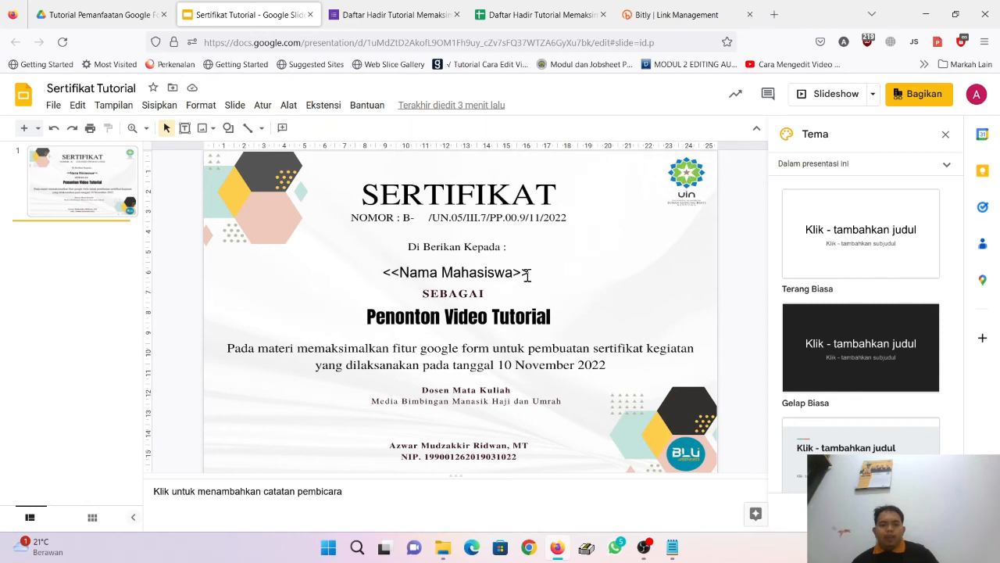
pyautogui.click(530, 11)
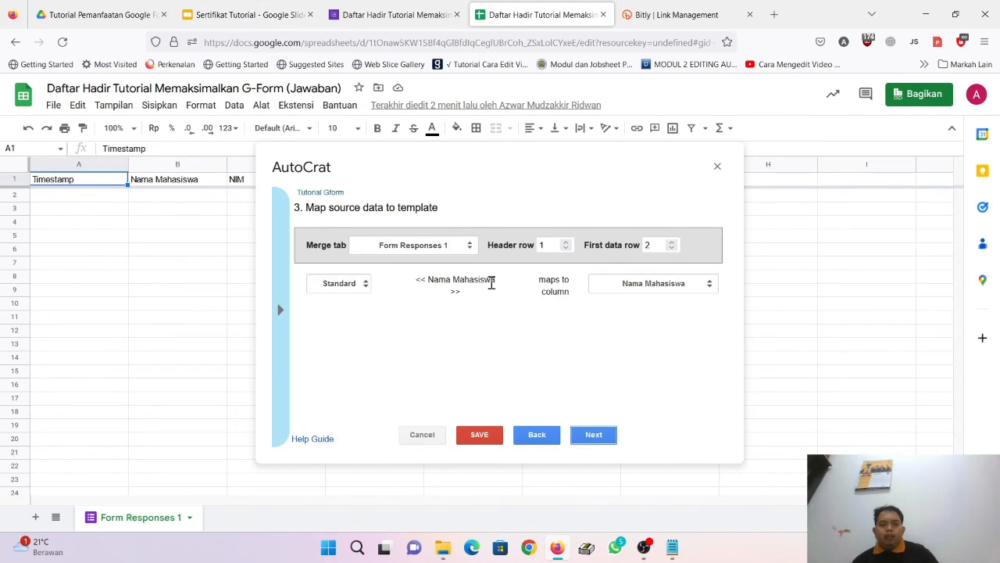
pyautogui.click(656, 286)
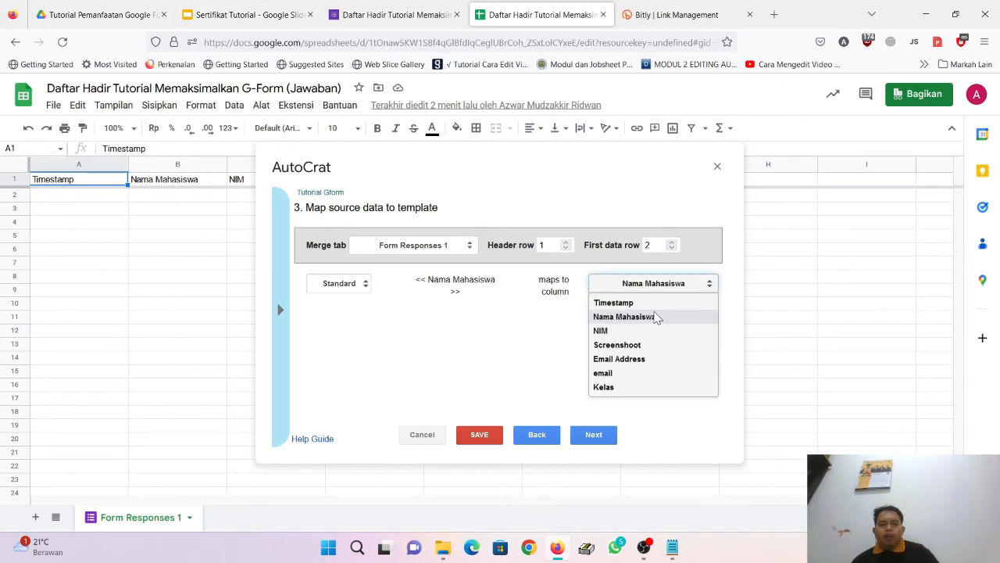
pyautogui.click(655, 319)
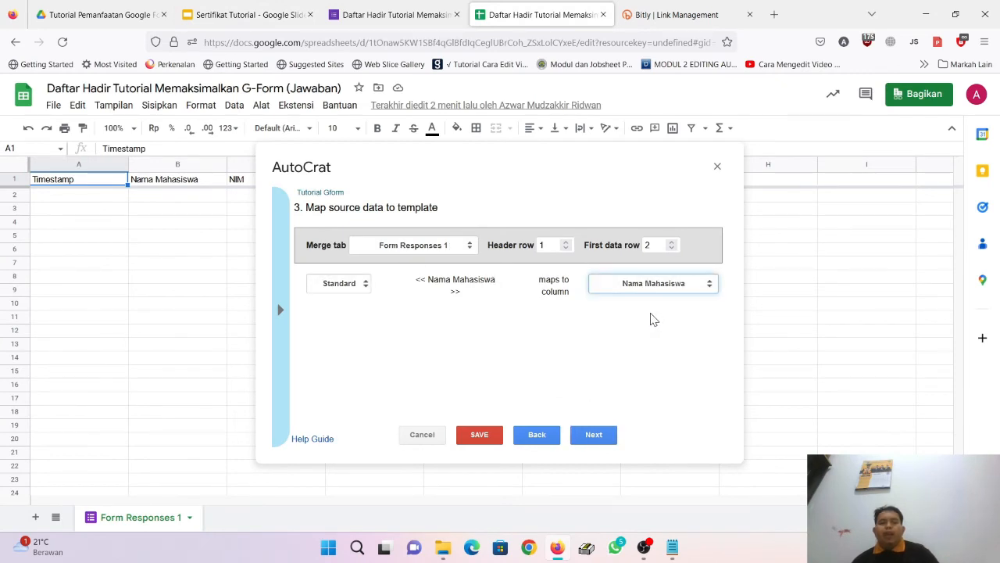
# Step: Review the certificate slide and the form's questions, then return to the AutoCrat mapping step
pyautogui.click(263, 10)
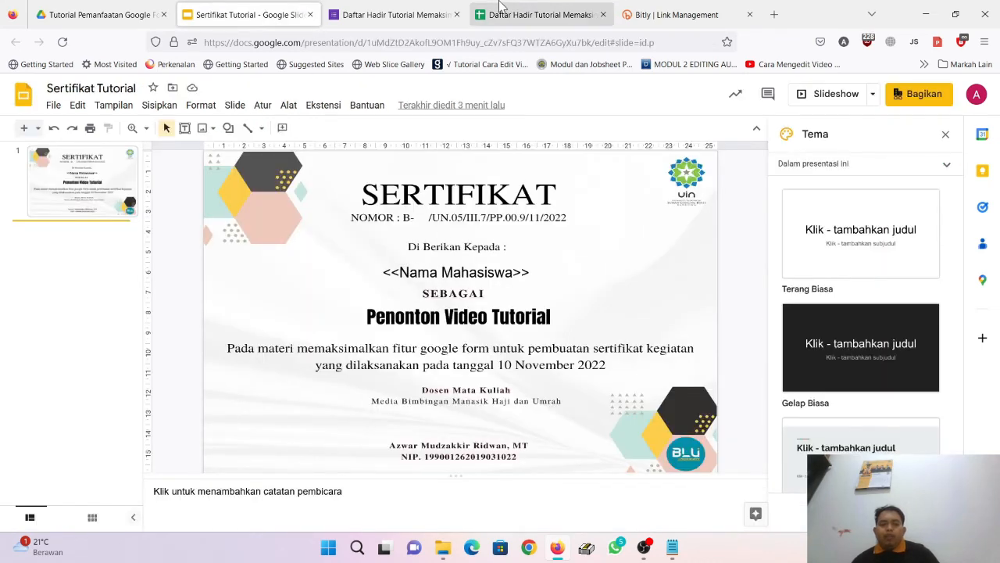
pyautogui.click(539, 14)
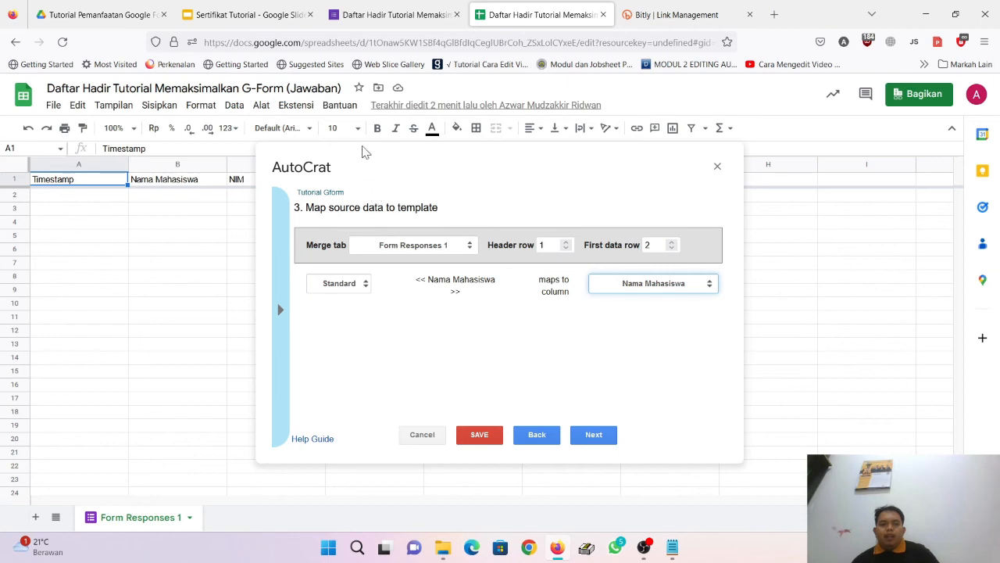
pyautogui.click(391, 14)
pyautogui.scroll(-3, 427, 415)
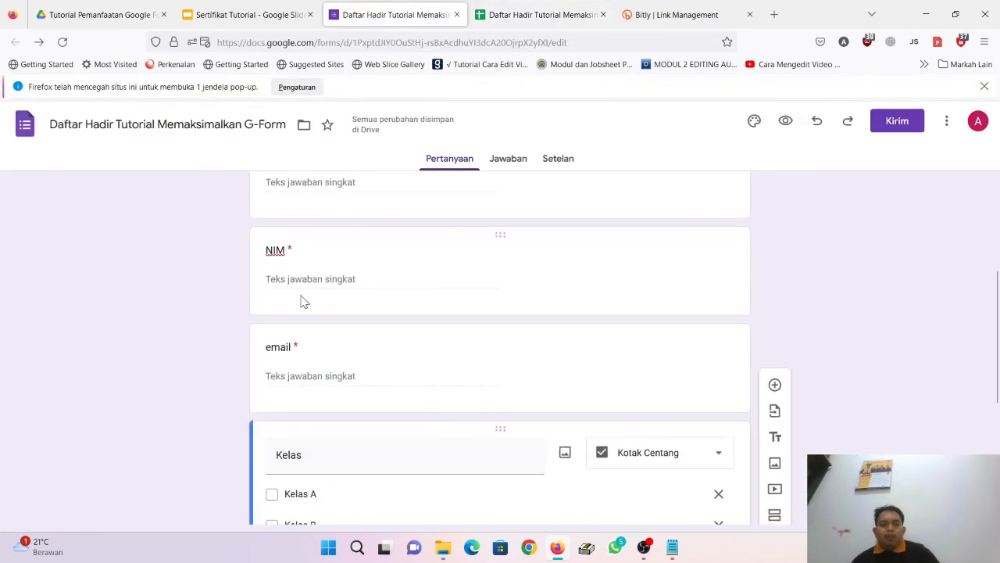
pyautogui.scroll(2, 303, 302)
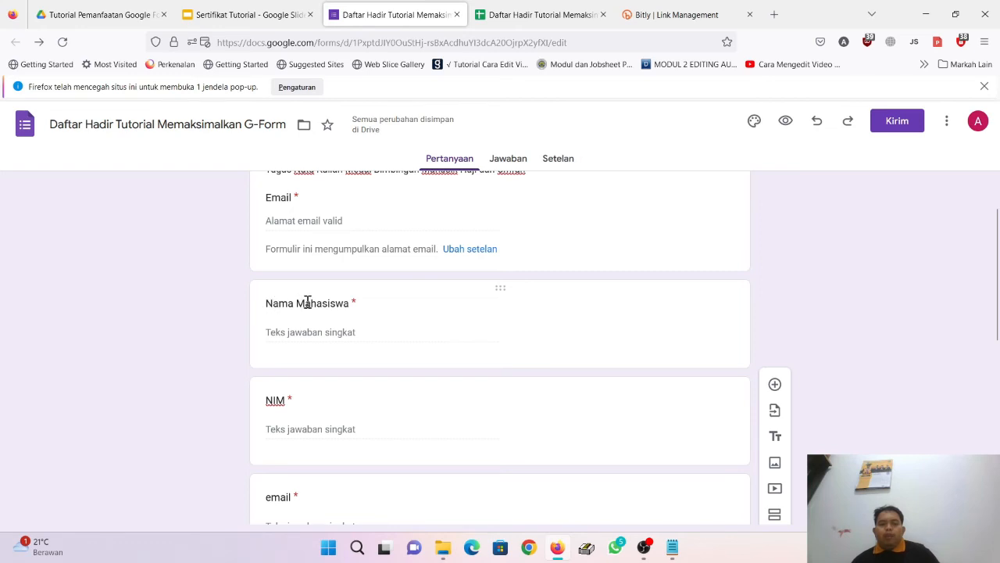
pyautogui.click(565, 8)
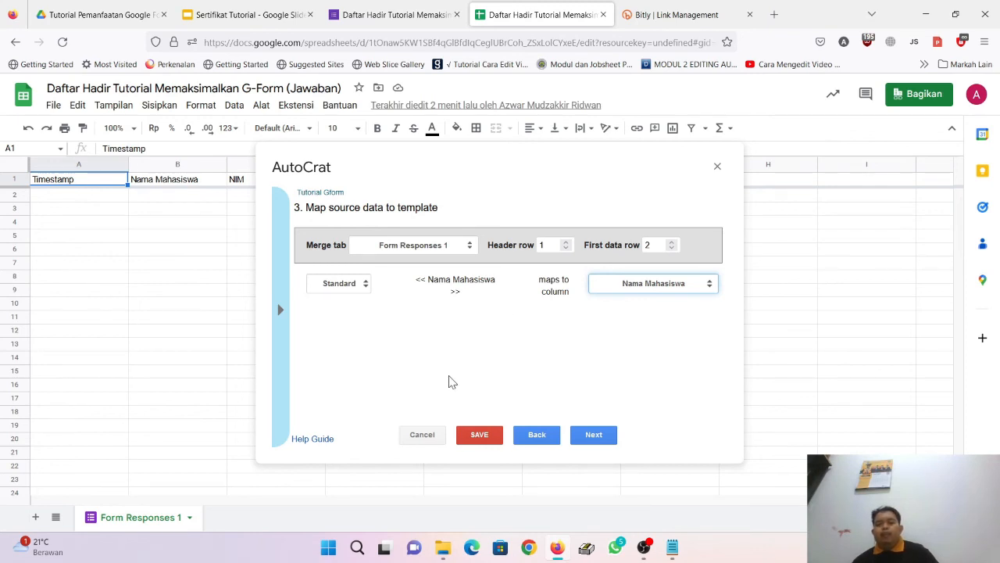
# Step: Begin the merged file name with 'Sertifikat' in AutoCrat's file settings
pyautogui.click(594, 435)
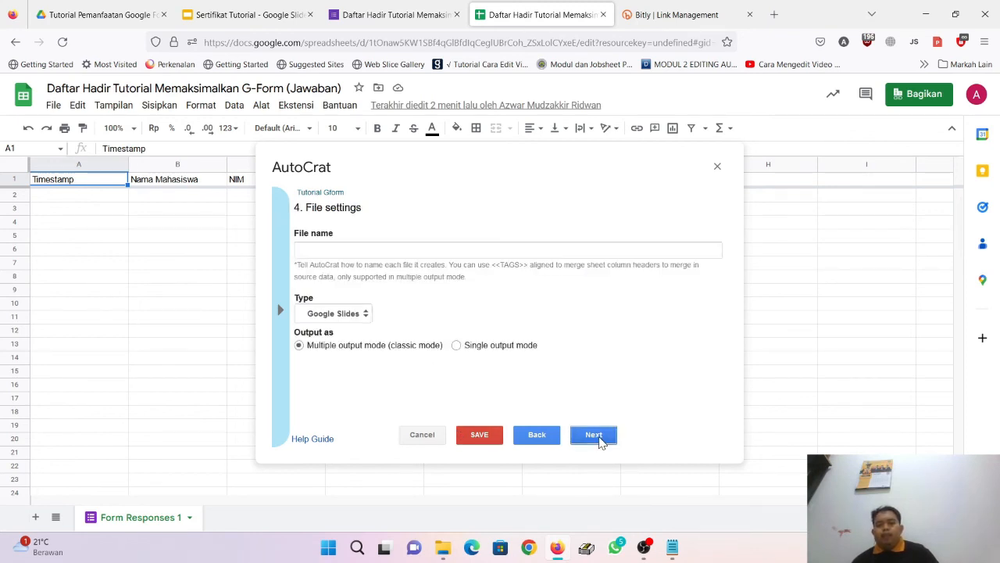
pyautogui.click(462, 248)
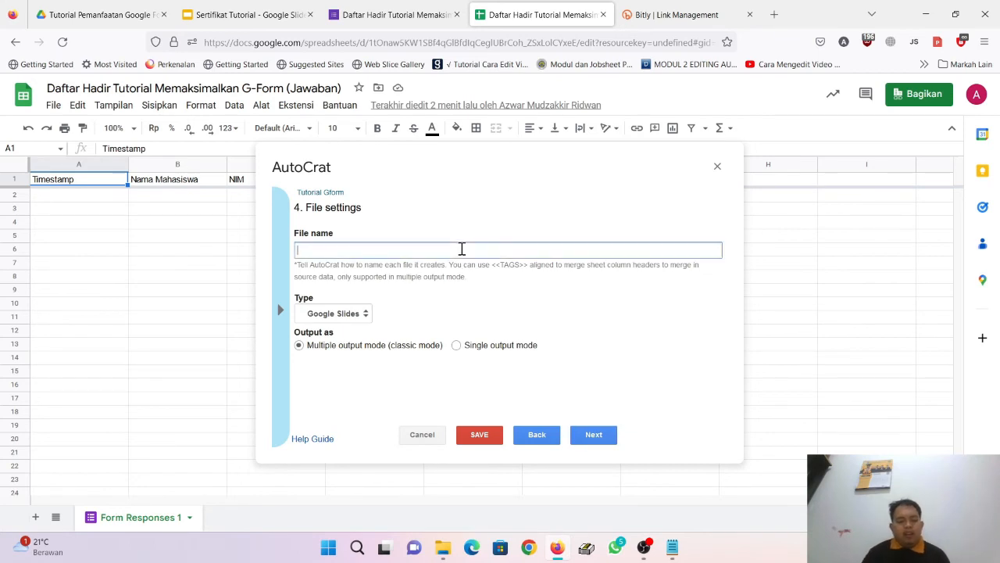
pyautogui.write('Sert')
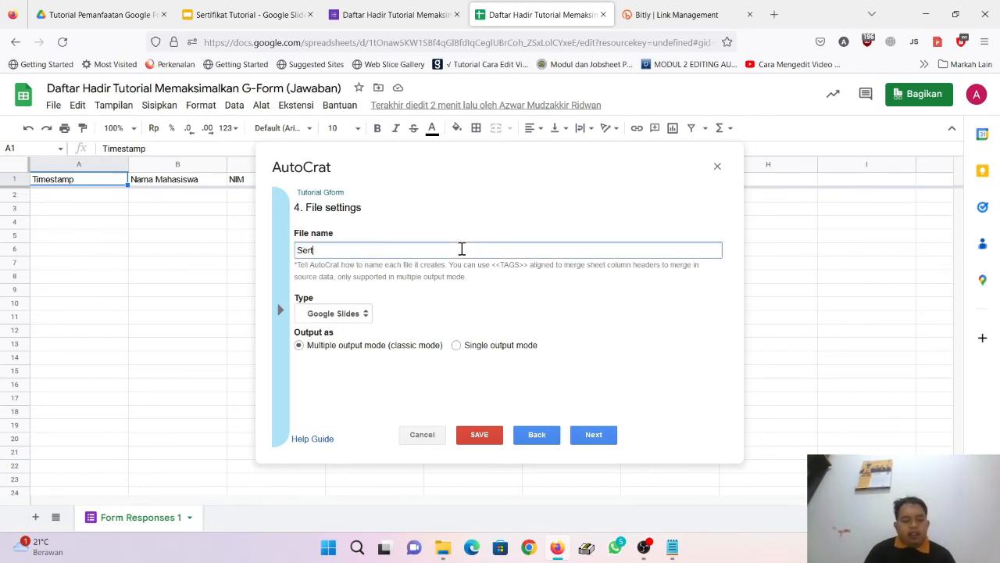
pyautogui.write('ifikat')
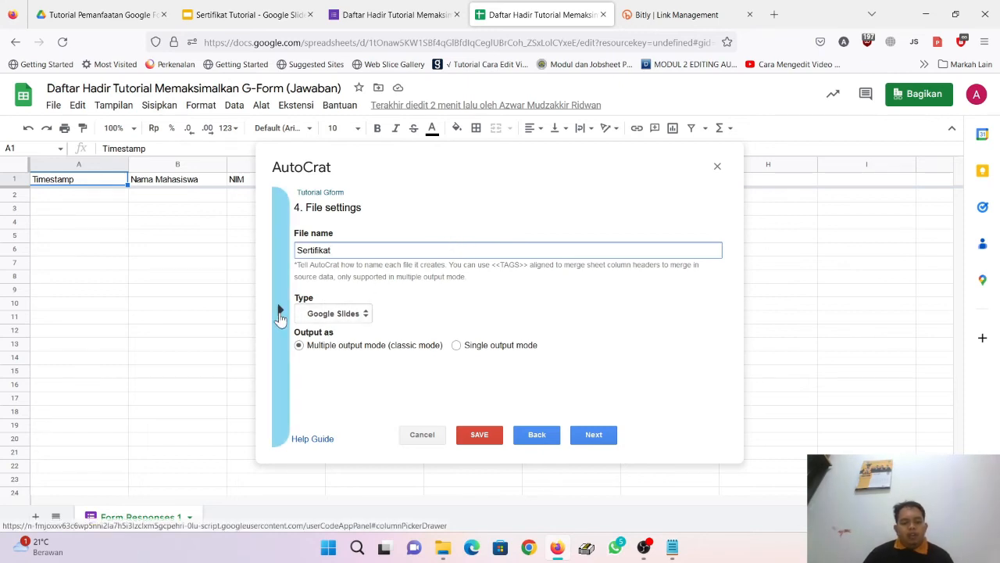
pyautogui.click(279, 312)
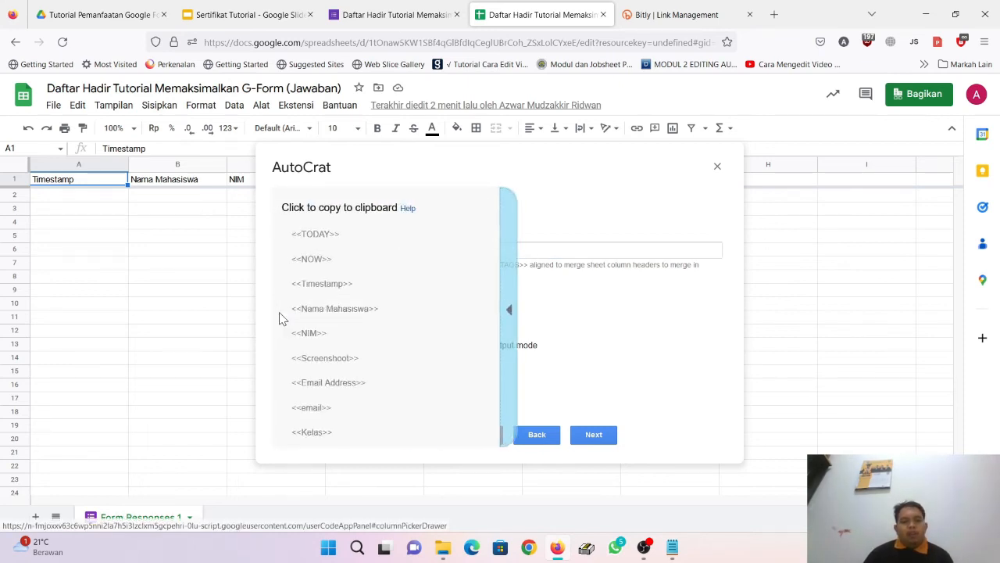
pyautogui.click(606, 251)
pyautogui.click(513, 304)
# Step: Append the <<Nama Mahasiswa>> tag to the file name and set the output type to PDF
pyautogui.click(408, 250)
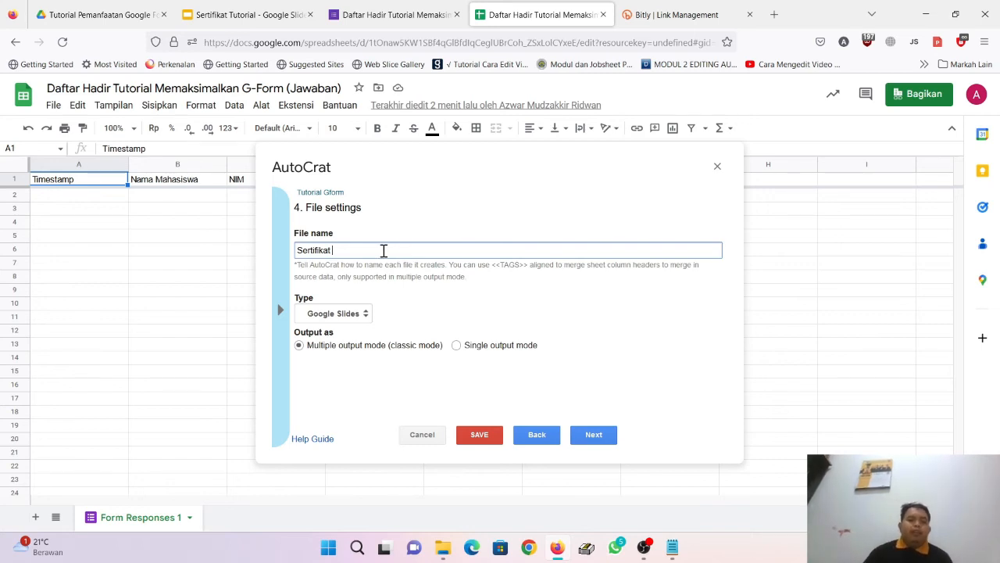
pyautogui.click(280, 313)
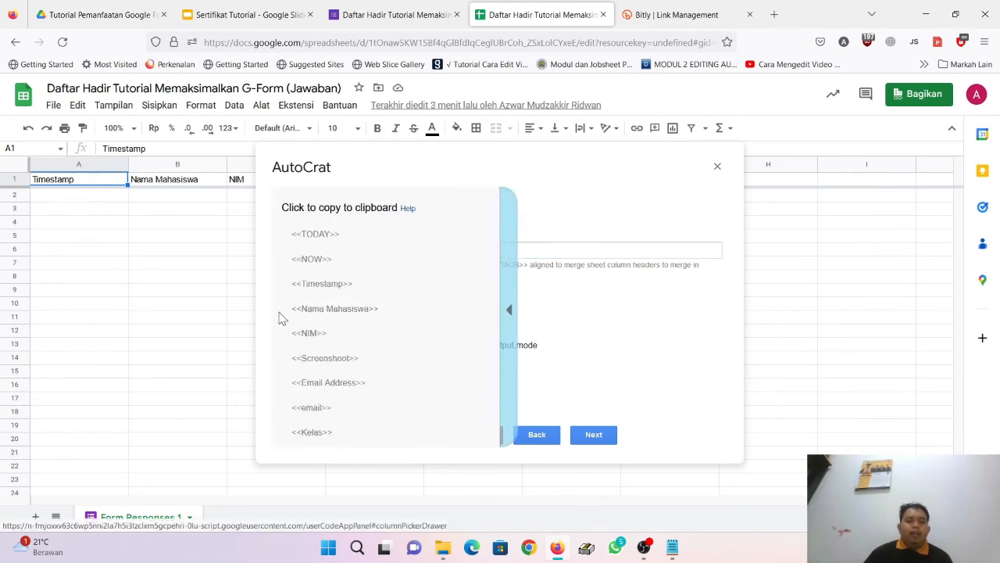
pyautogui.click(368, 310)
pyautogui.click(351, 248)
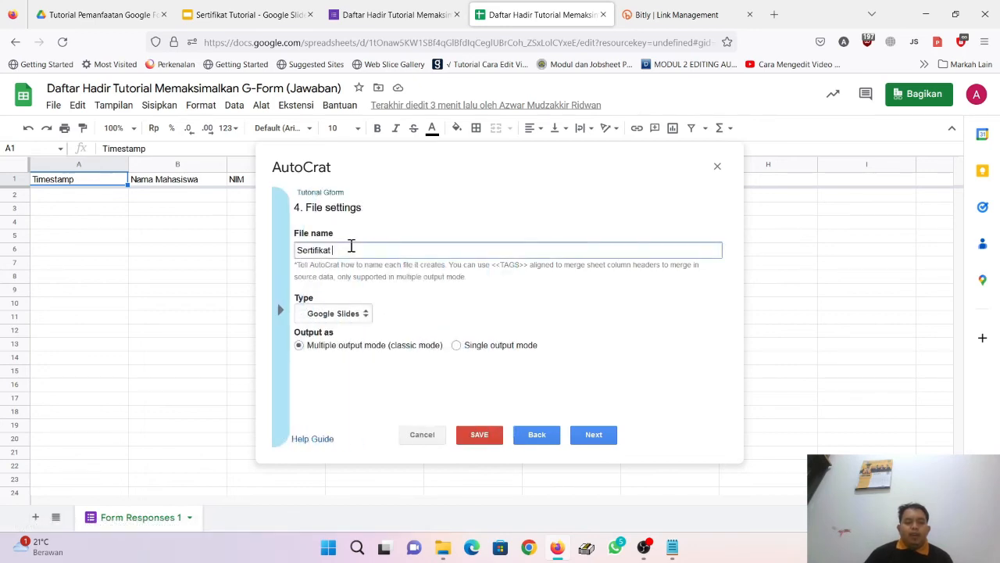
pyautogui.click(286, 306)
pyautogui.click(382, 305)
pyautogui.click(414, 249)
pyautogui.rightClick(414, 249)
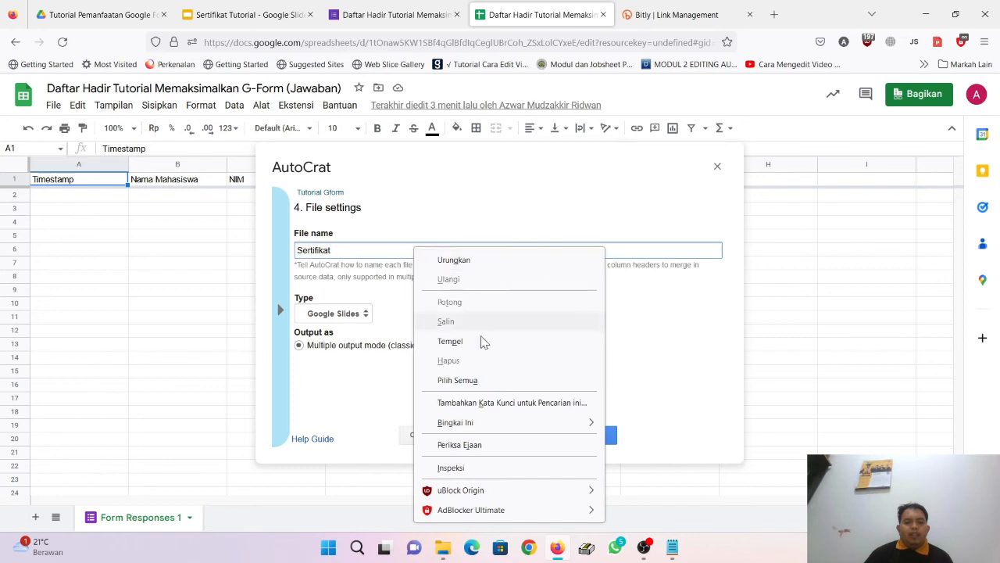
pyautogui.click(451, 341)
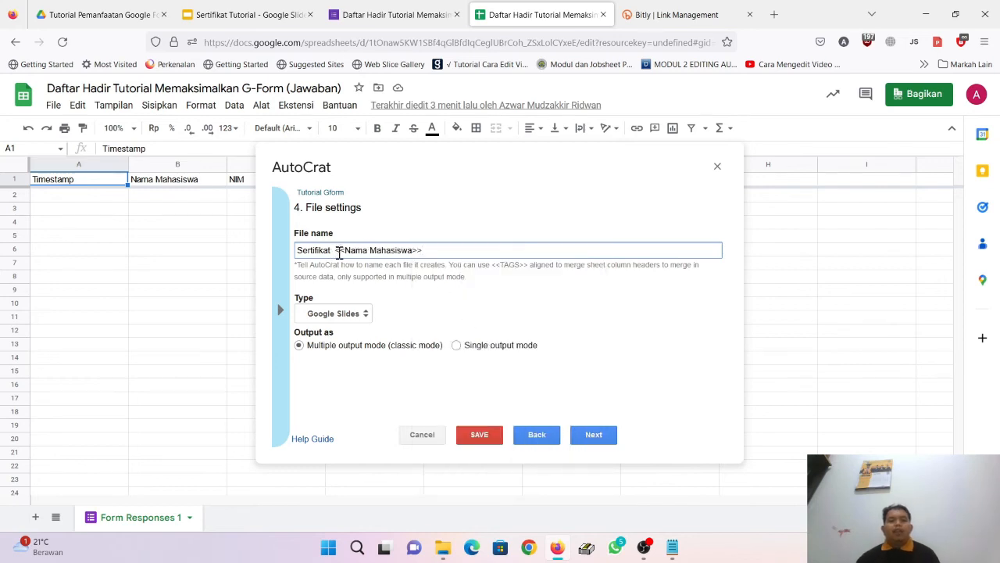
pyautogui.click(361, 314)
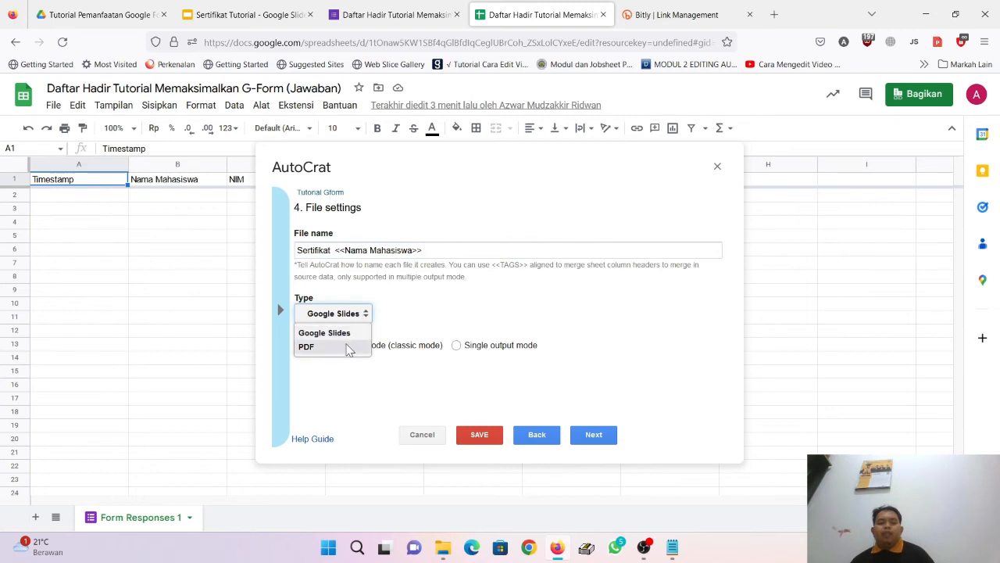
pyautogui.click(348, 348)
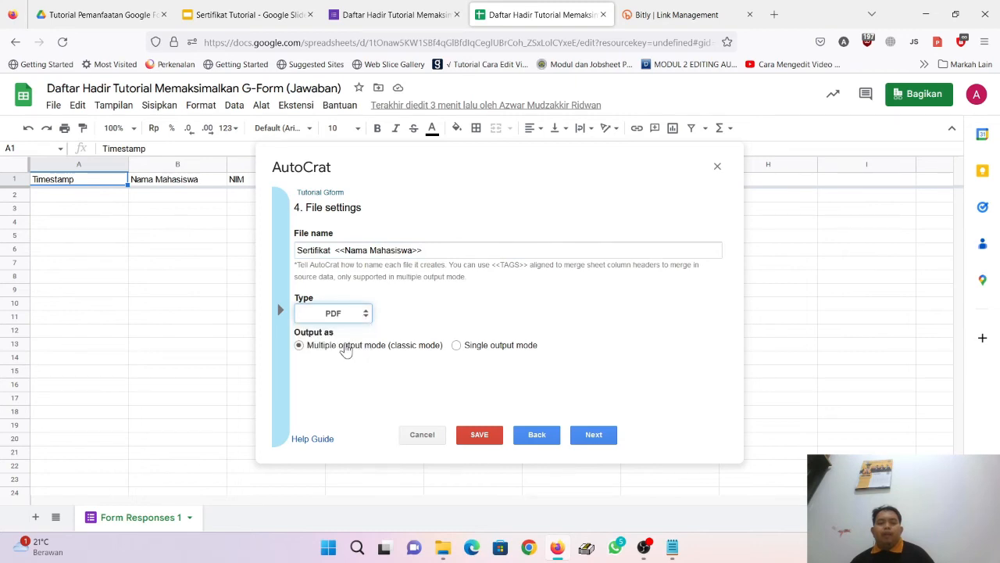
# Step: Keep Tutorial Pemanfaatan Google Form as destination folder and skip the dynamic folder reference step
pyautogui.click(594, 435)
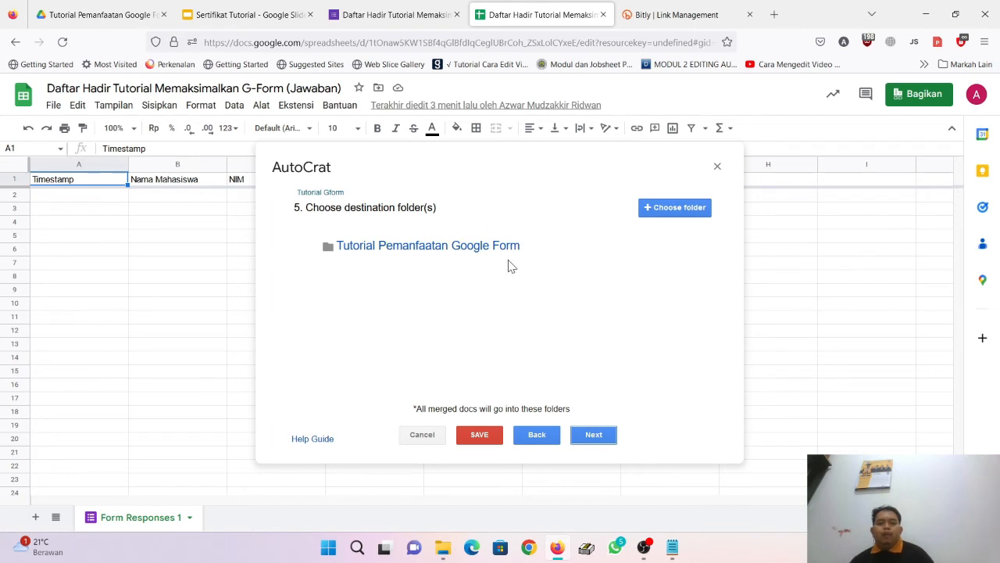
pyautogui.moveTo(507, 259)
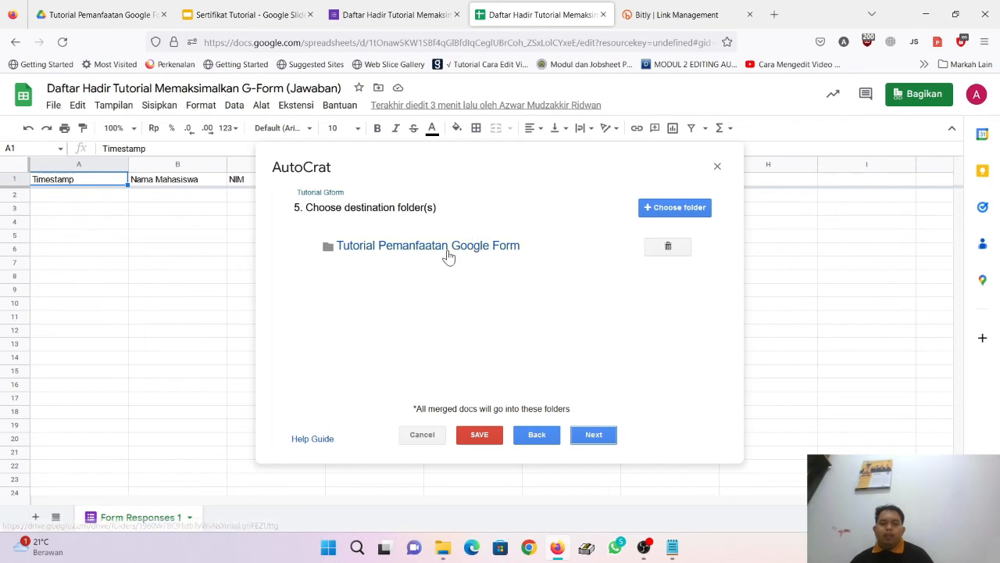
pyautogui.click(117, 9)
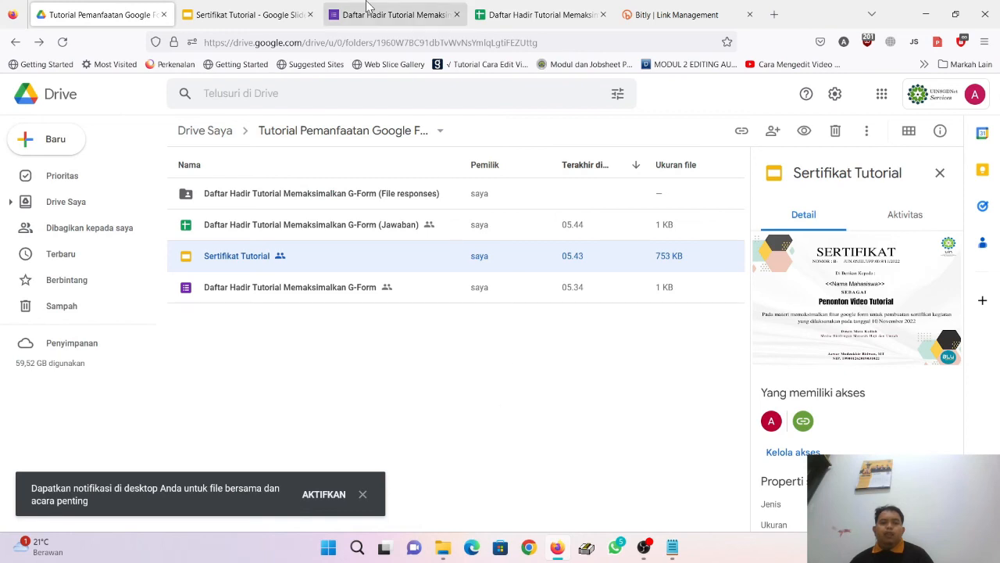
pyautogui.click(568, 9)
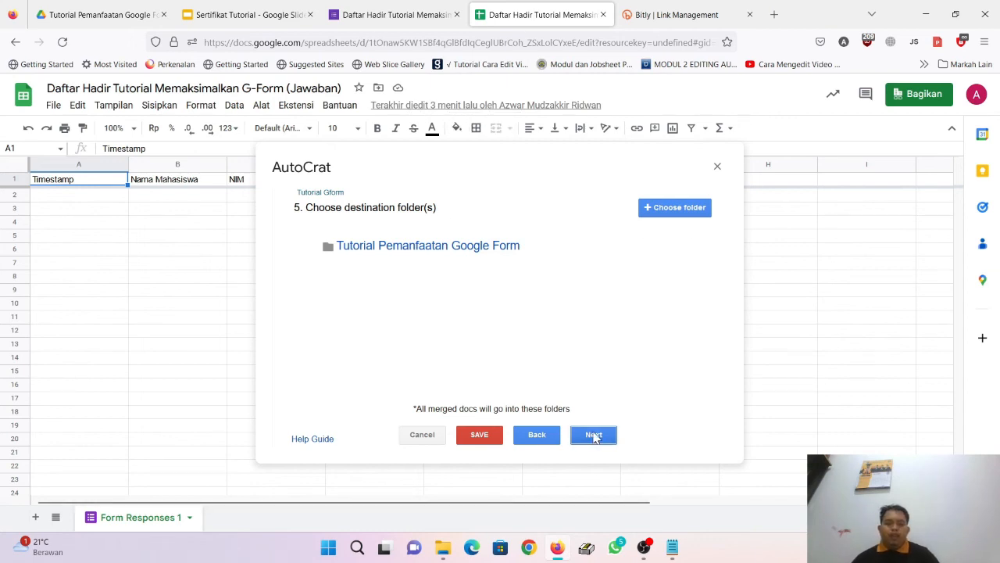
pyautogui.click(593, 435)
pyautogui.click(594, 435)
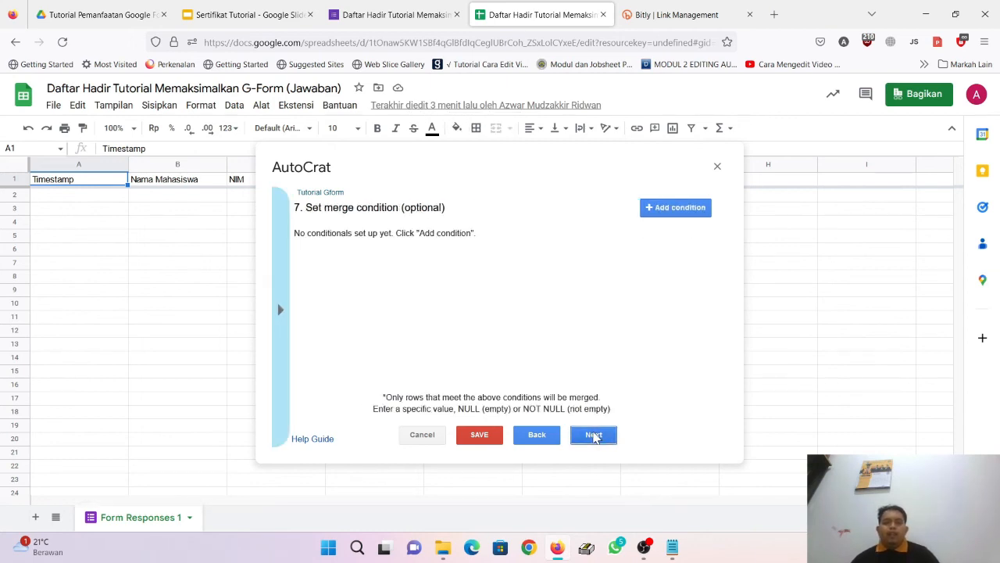
# Step: Skip merge conditions, enable sharing, and address the email To the <<Email Address>> tag
pyautogui.click(594, 435)
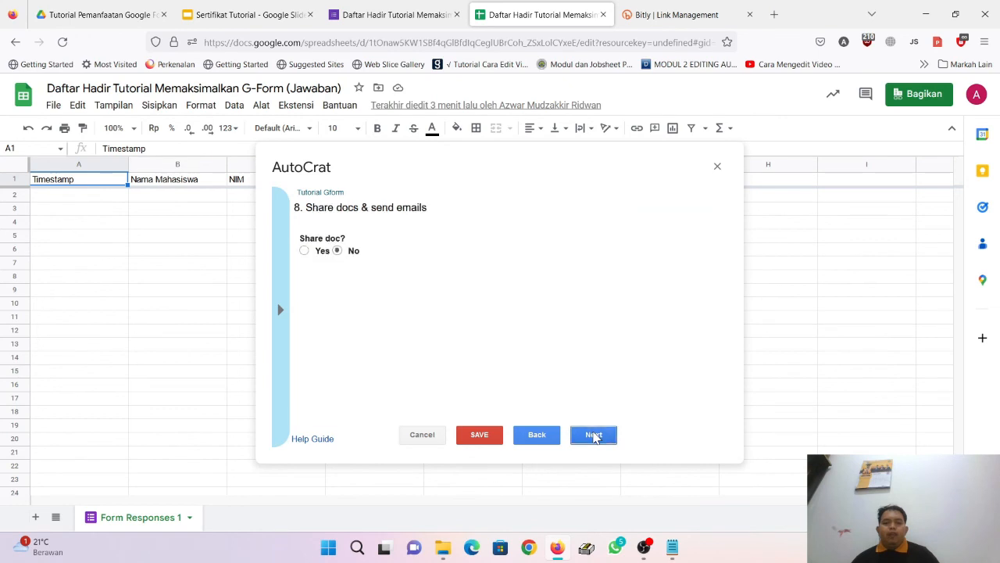
pyautogui.click(323, 255)
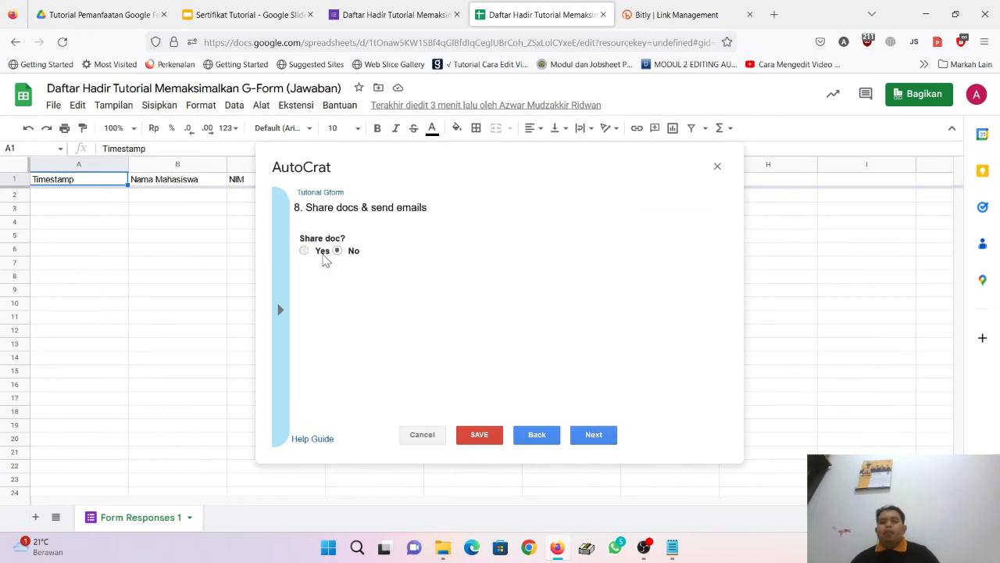
pyautogui.scroll(-2, 504, 258)
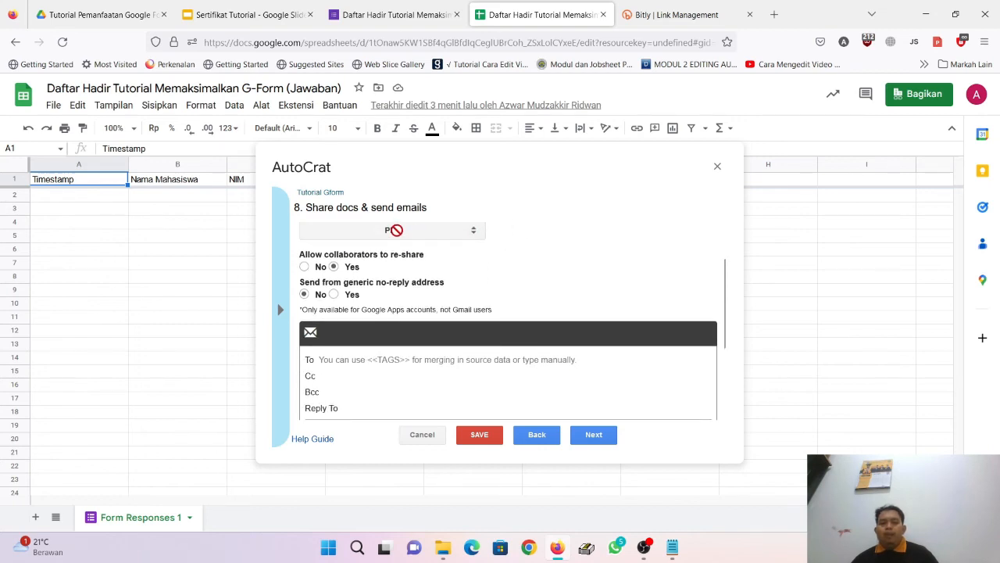
pyautogui.click(364, 358)
pyautogui.click(281, 312)
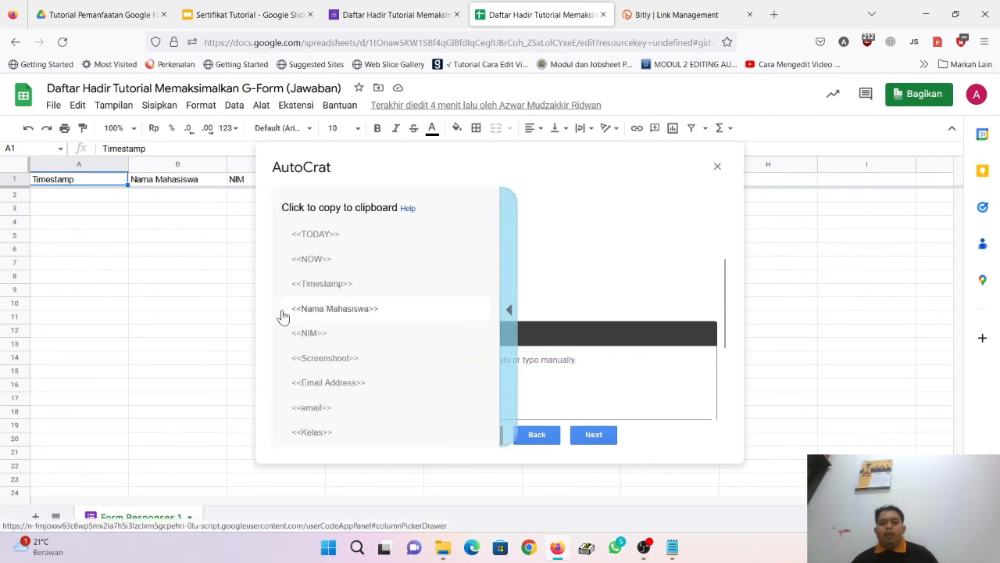
pyautogui.click(394, 381)
pyautogui.click(386, 357)
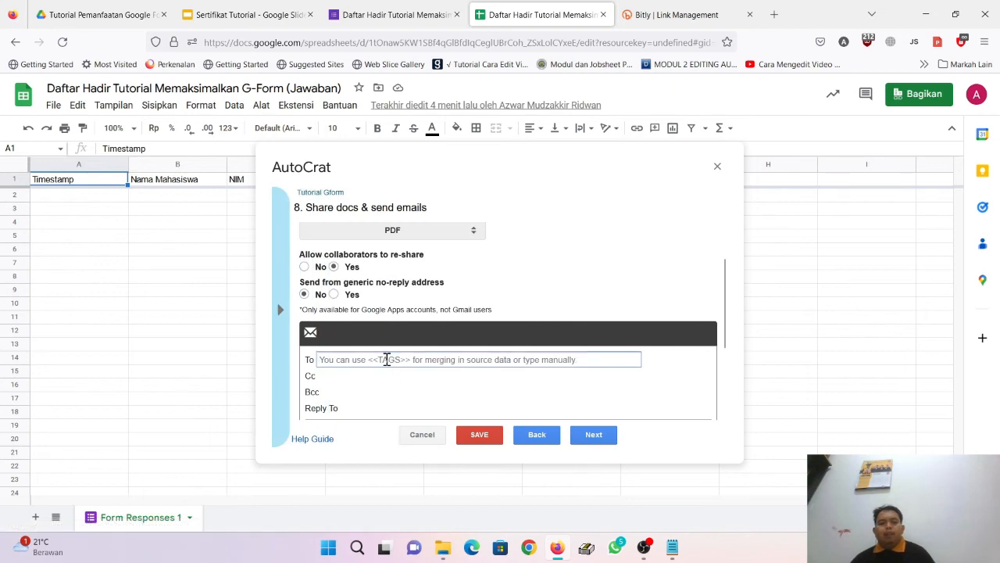
pyautogui.rightClick(386, 358)
pyautogui.click(423, 175)
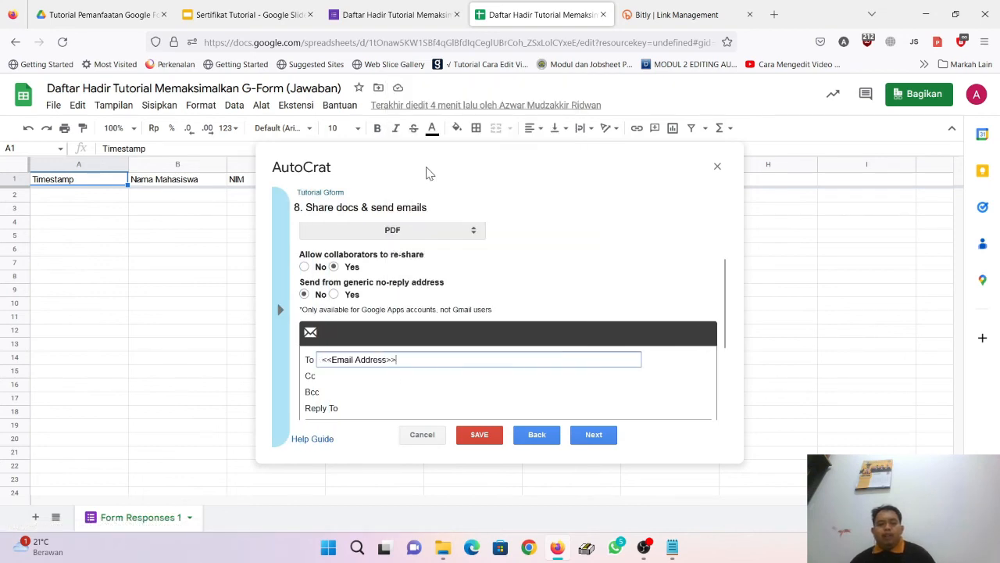
pyautogui.scroll(-3, 504, 378)
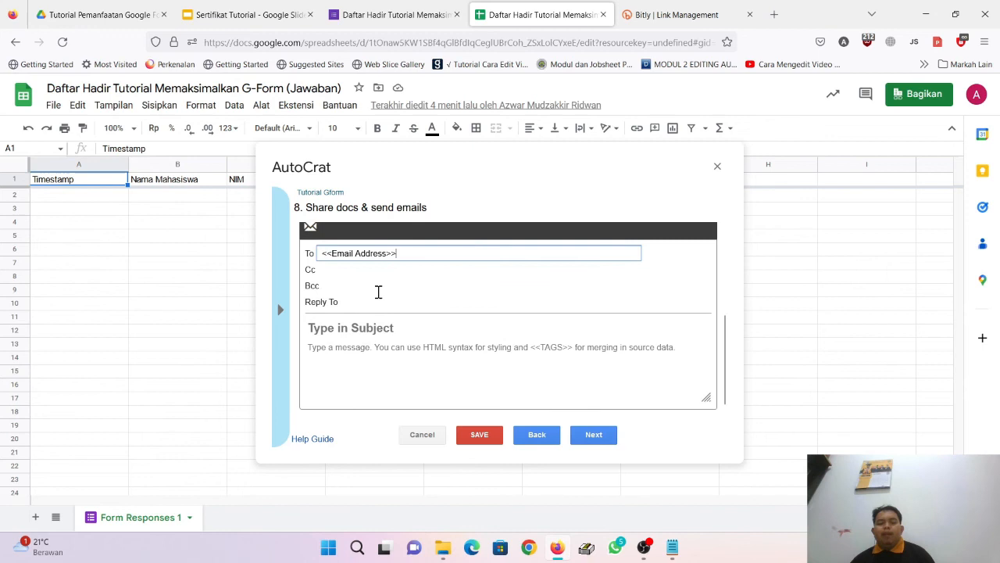
pyautogui.click(392, 328)
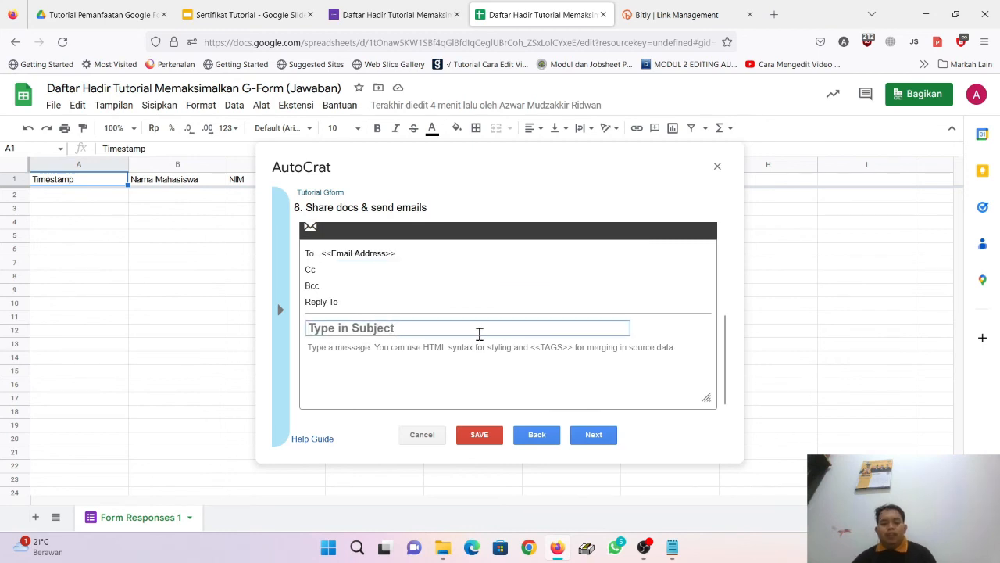
# Step: Enter subject 'Sertifikat Tutorial' and a thank-you message about the attached certificate, ending 'Terima Kasih'
pyautogui.write('Se')
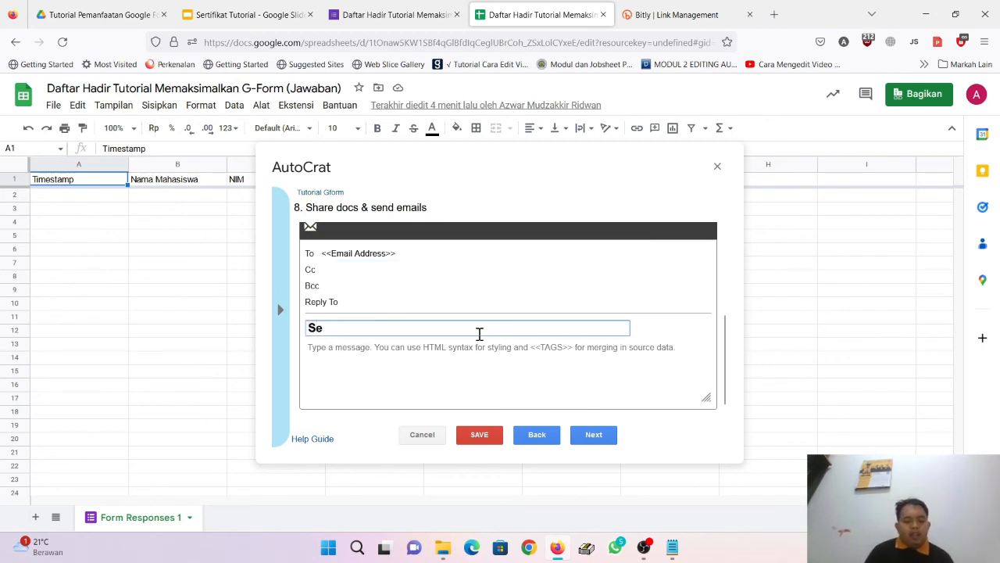
pyautogui.write('rtifikat Tutorial')
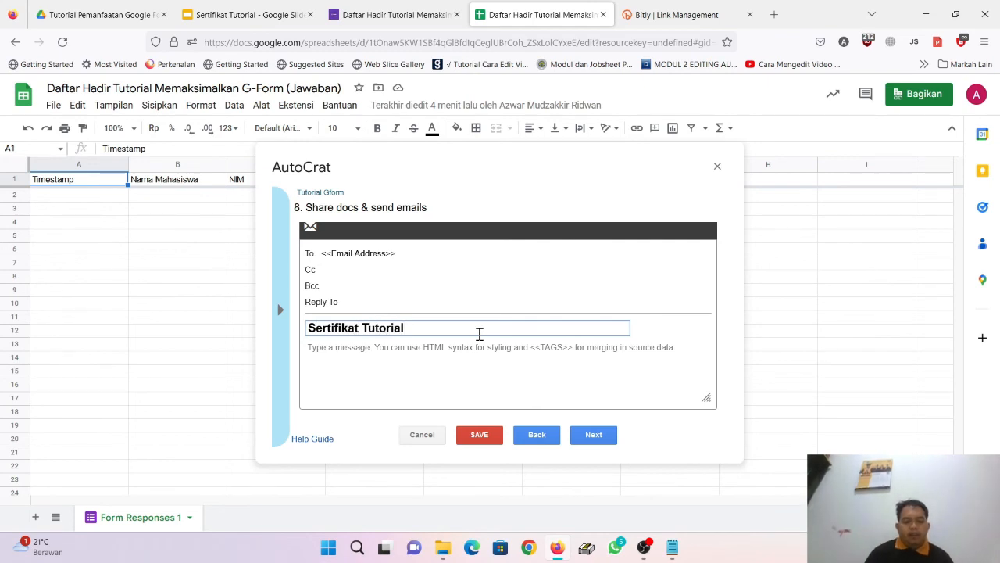
pyautogui.click(510, 361)
pyautogui.write('Assaalam')
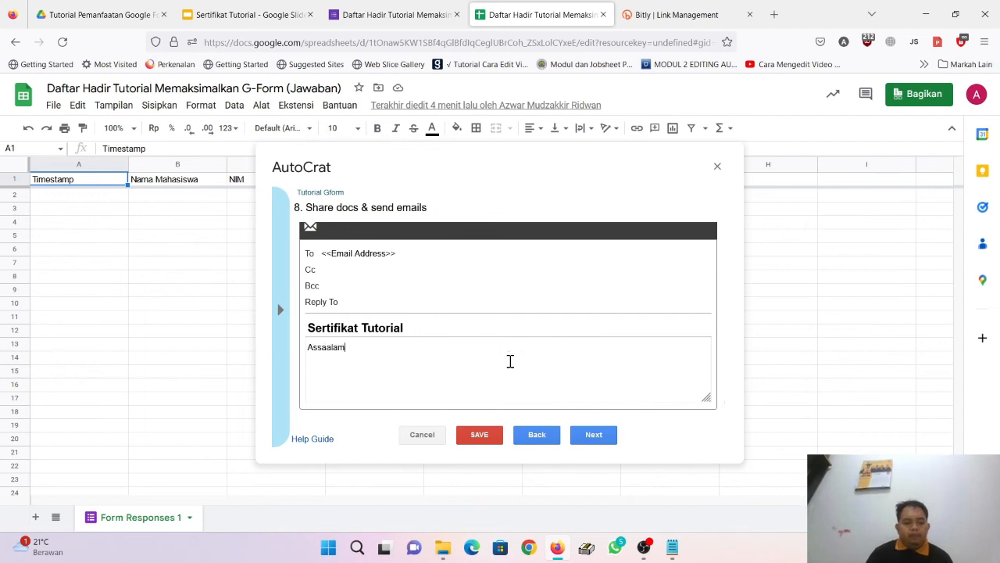
pyautogui.write('ualaikum. Terimakasih sudah mengikuti tutorial ini, silahkan t')
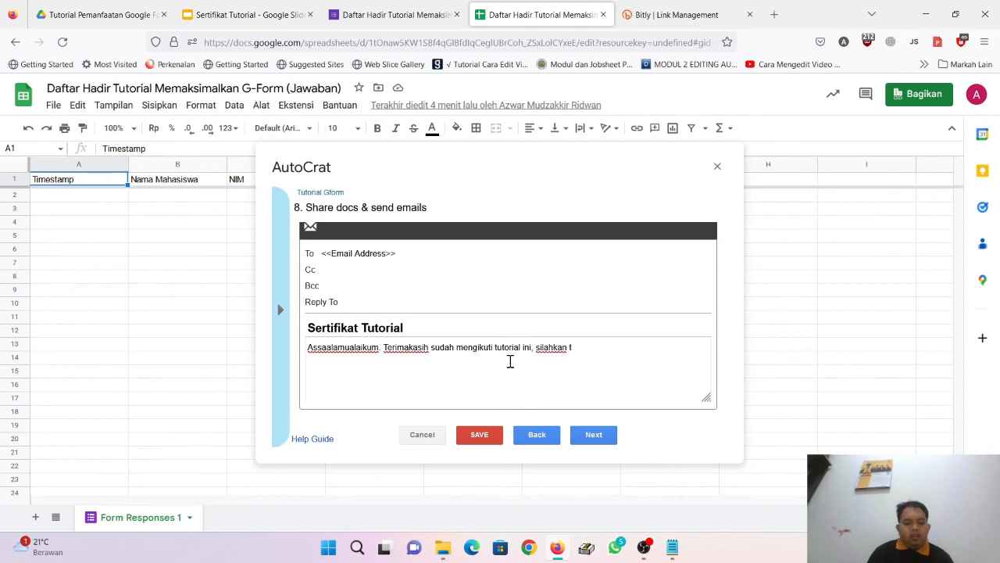
pyautogui.press('BackSpace')
pyautogui.press('BackSpace')
pyautogui.press('BackSpace')
pyautogui.write('dan ')
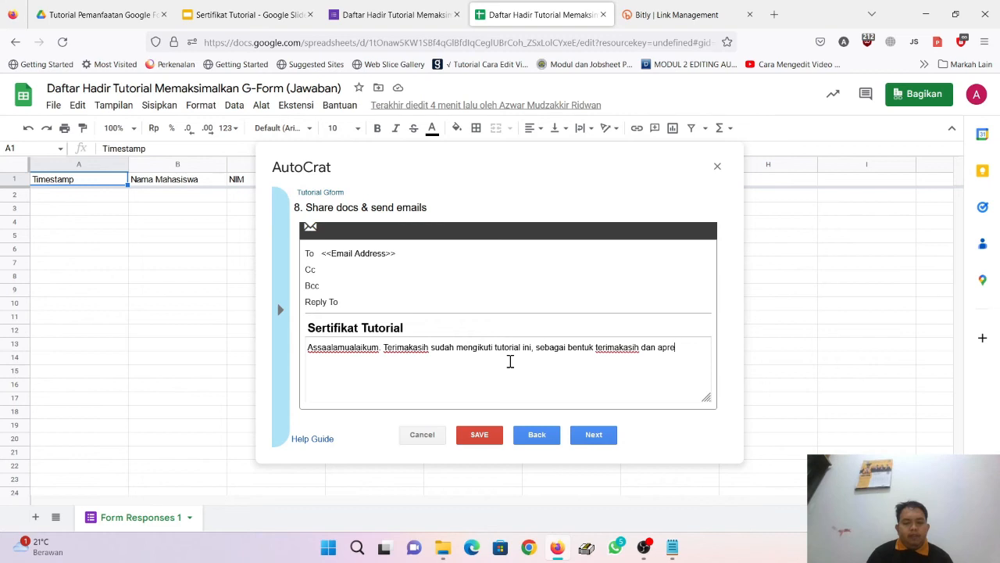
pyautogui.write('apresiasi kami lampirkan sertifikat tutorial ini')
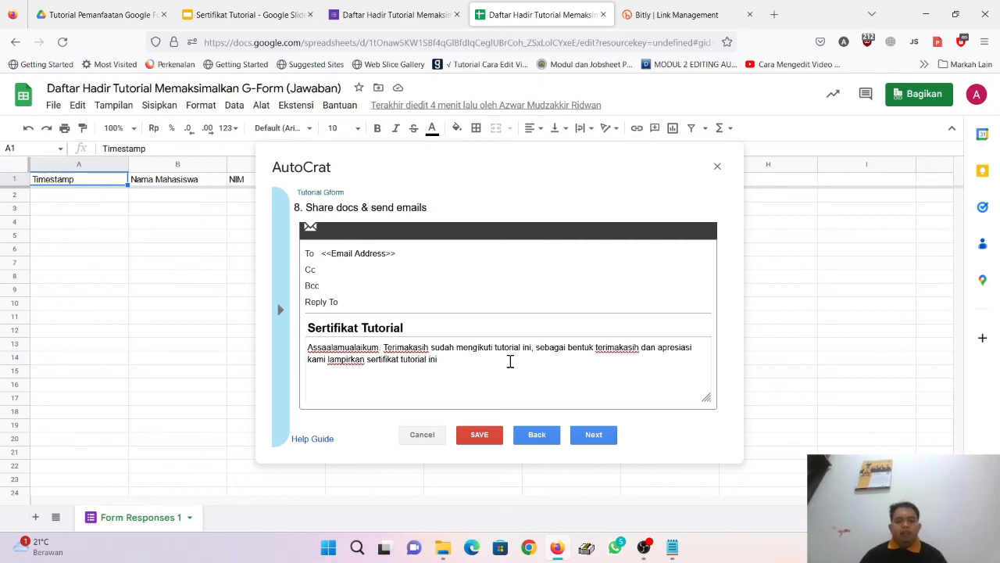
pyautogui.write('.  ')
pyautogui.write('terima Kasih')
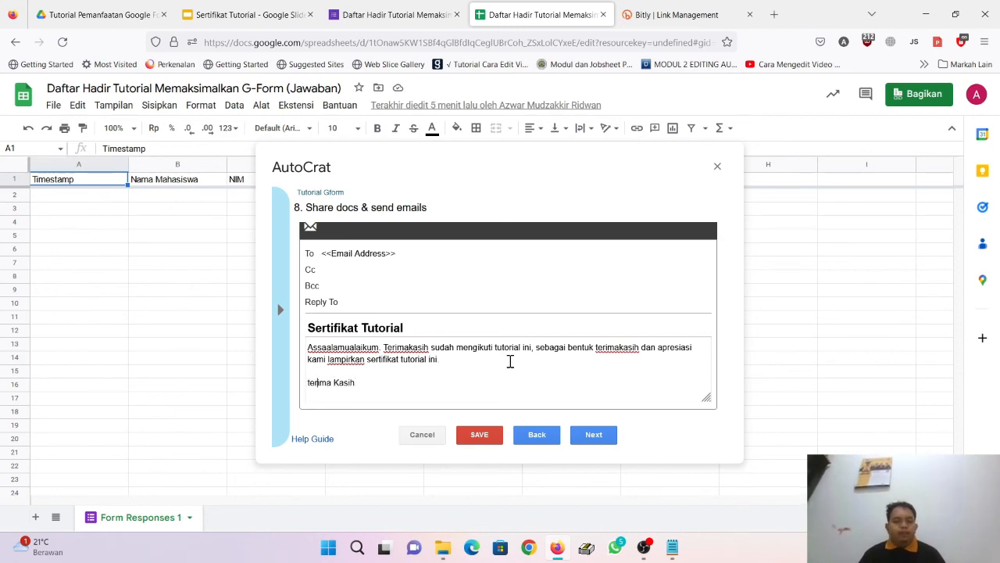
pyautogui.press('Home')
pyautogui.press('Delete')
# Step: Capitalize 'Terima', set the job to run on form submit, save Tutorial Gform, and close AutoCrat
pyautogui.write('T')
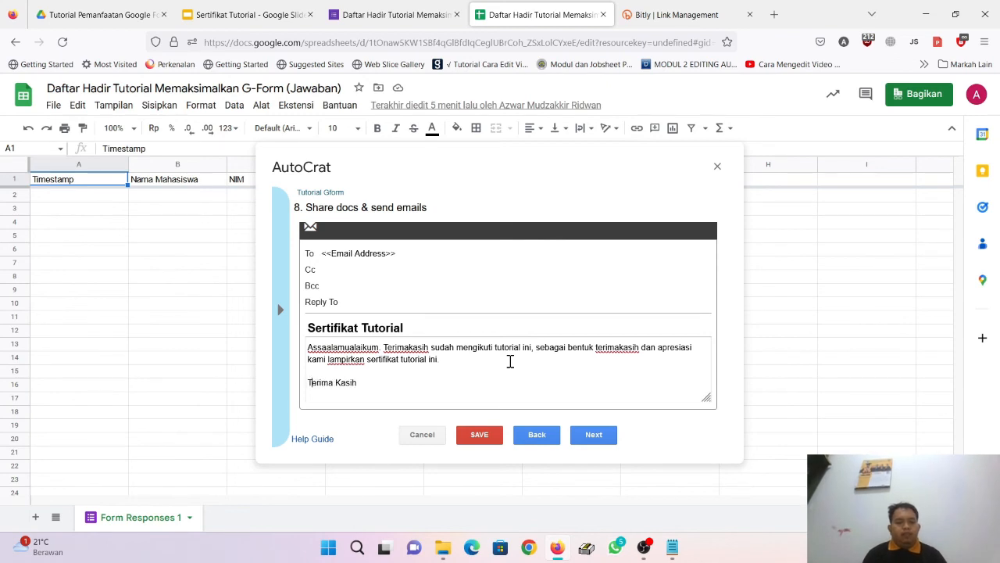
pyautogui.click(603, 440)
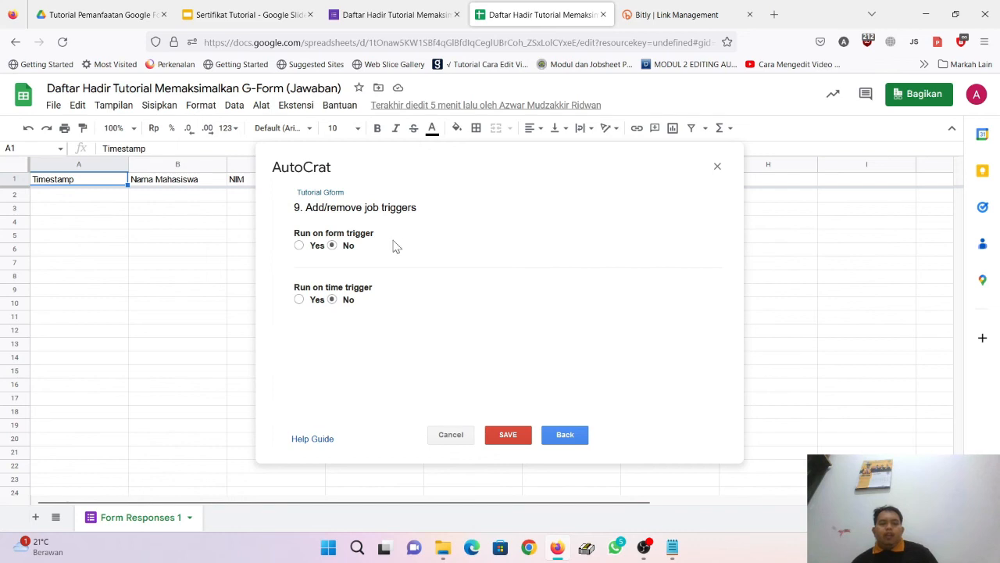
pyautogui.click(300, 246)
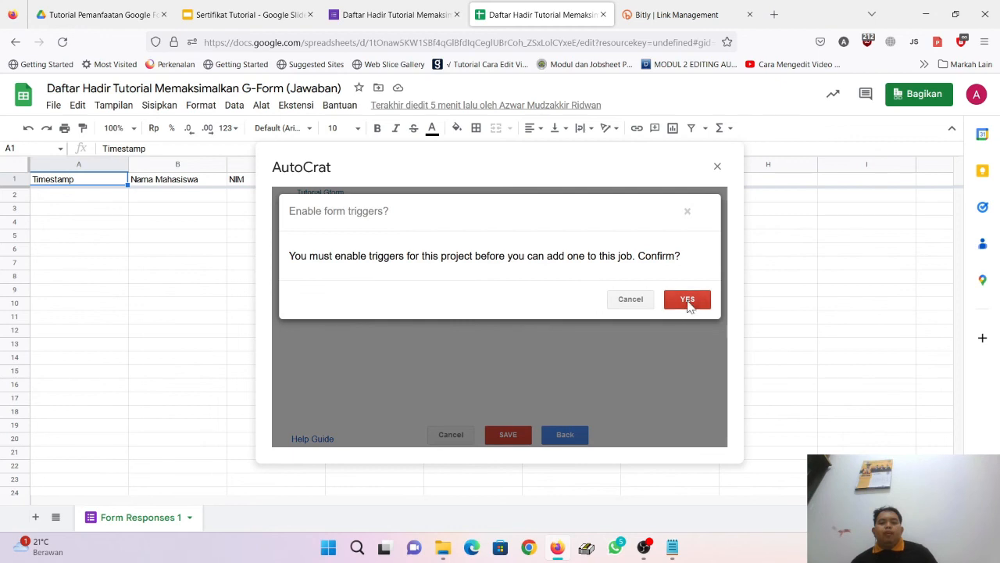
pyautogui.click(687, 301)
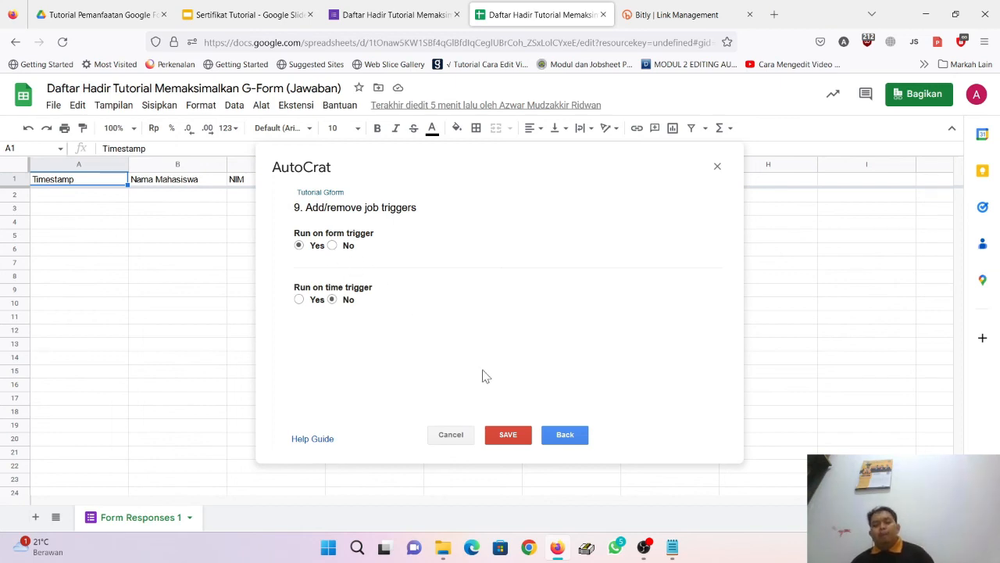
pyautogui.click(510, 434)
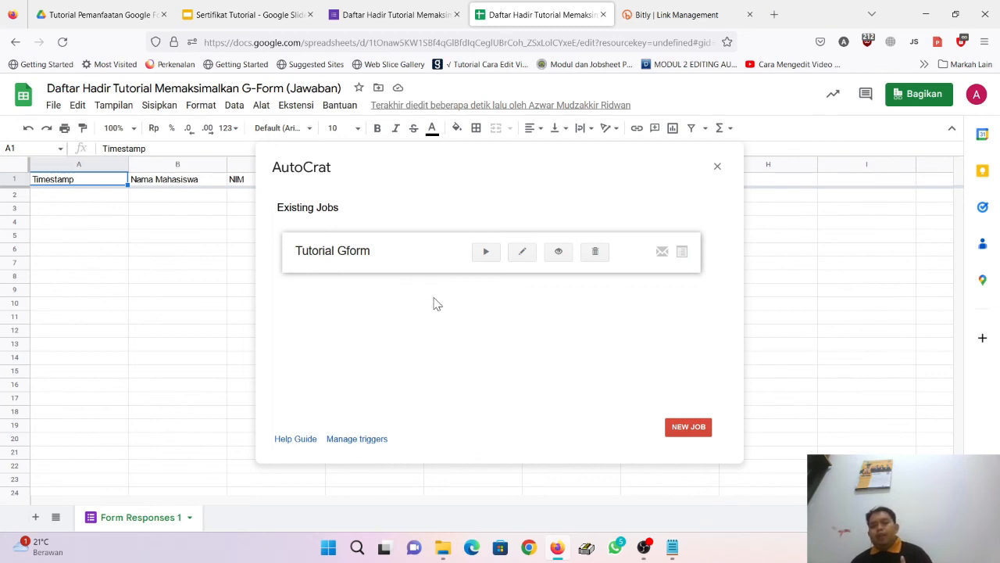
pyautogui.click(716, 168)
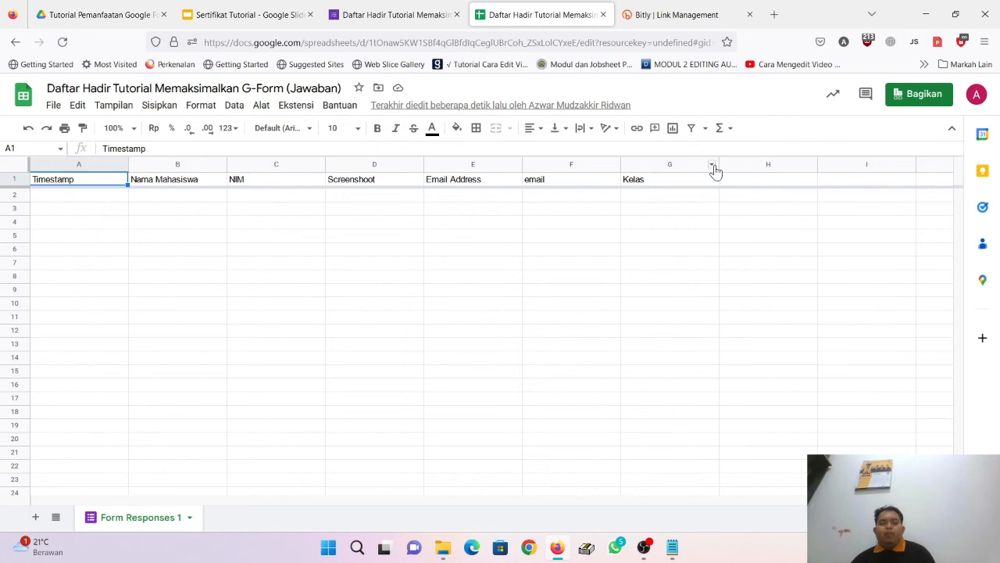
# Step: In a maximized Chrome window, open the bit.ly/TutorialMHU link copied from the Notepad note
pyautogui.click(529, 547)
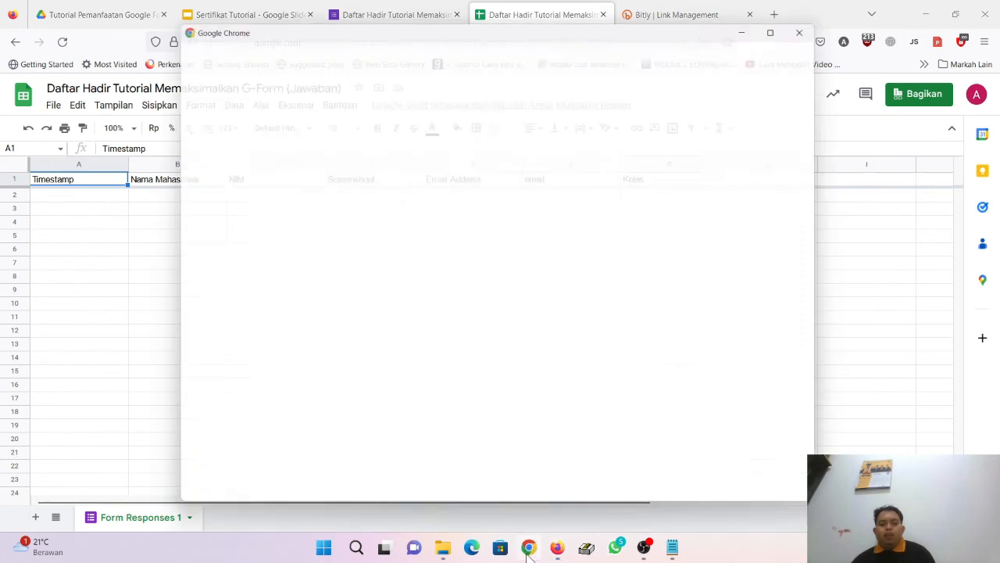
pyautogui.click(795, 24)
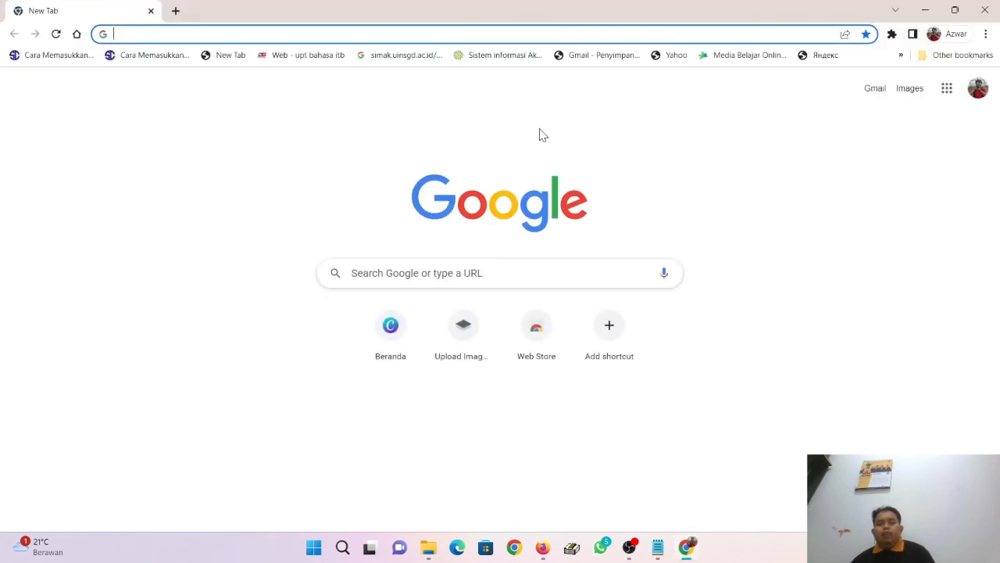
pyautogui.moveTo(669, 544)
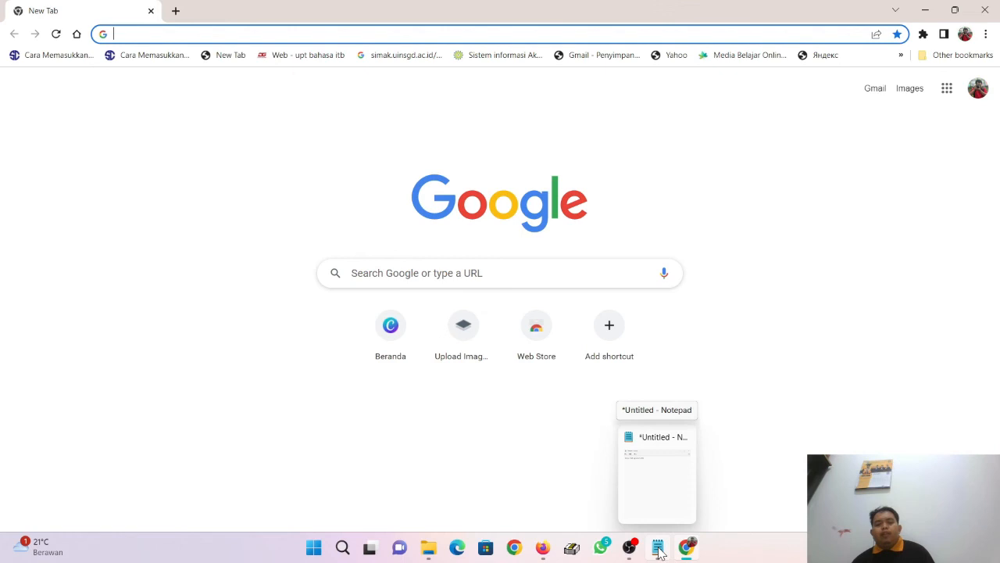
pyautogui.click(658, 465)
pyautogui.moveTo(621, 131); pyautogui.dragTo(402, 129)
pyautogui.hotkey('ctrl', 'c')
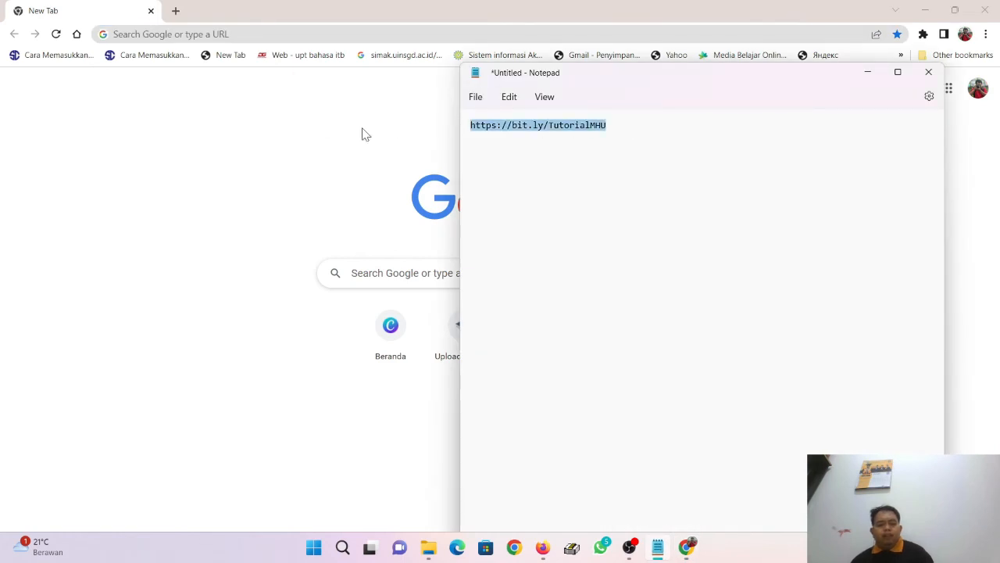
pyautogui.click(372, 6)
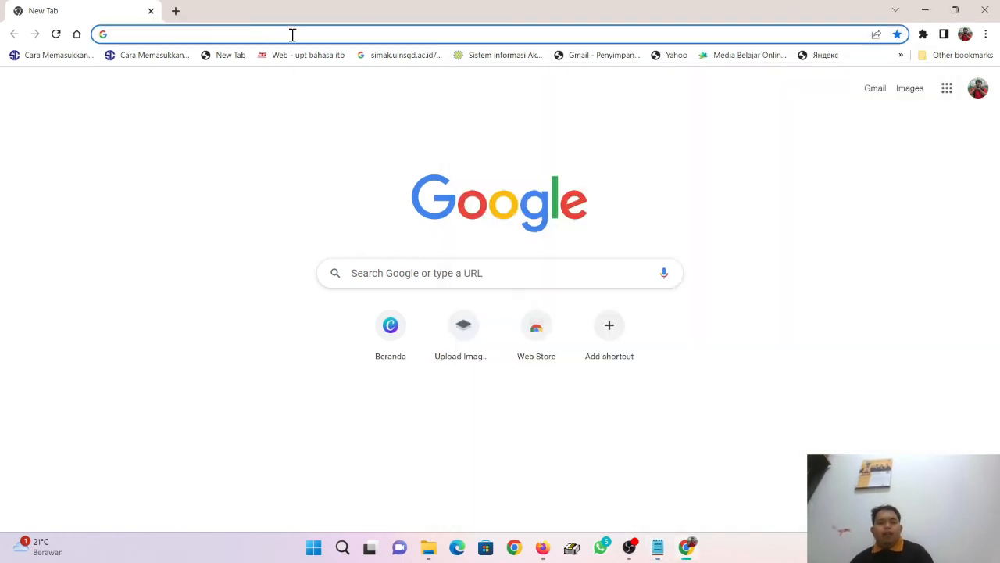
pyautogui.click(292, 34)
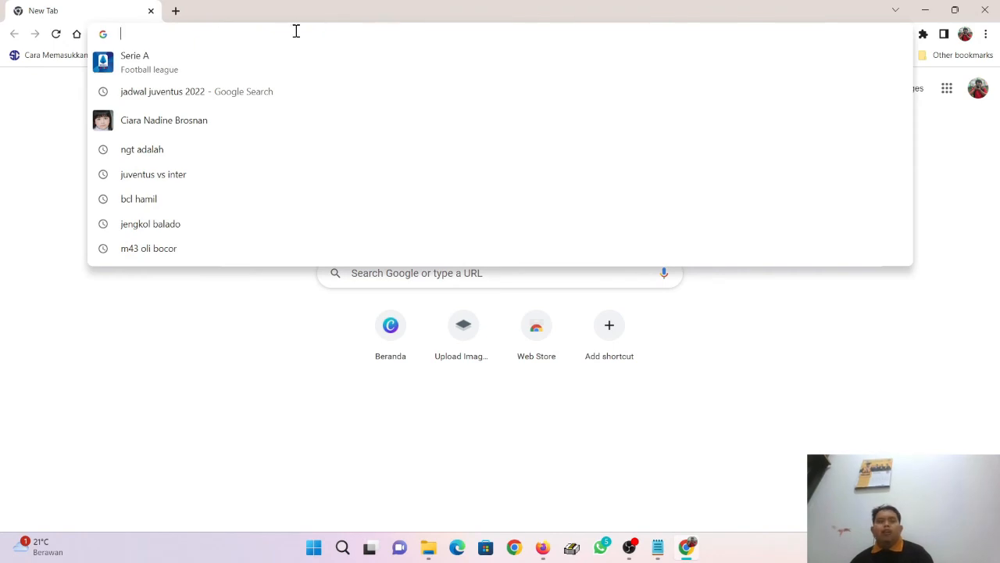
pyautogui.hotkey('ctrl', 'v')
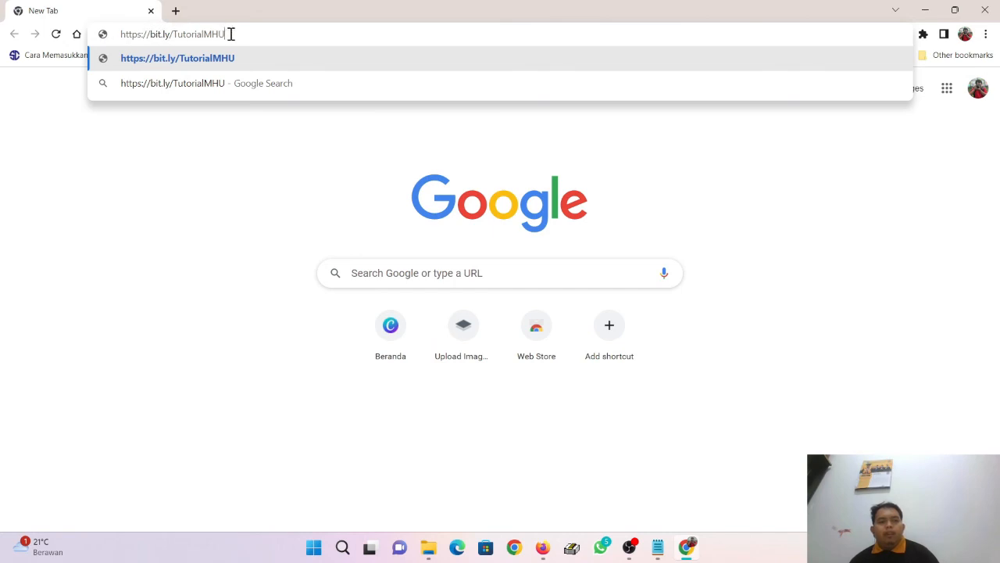
pyautogui.press('Return')
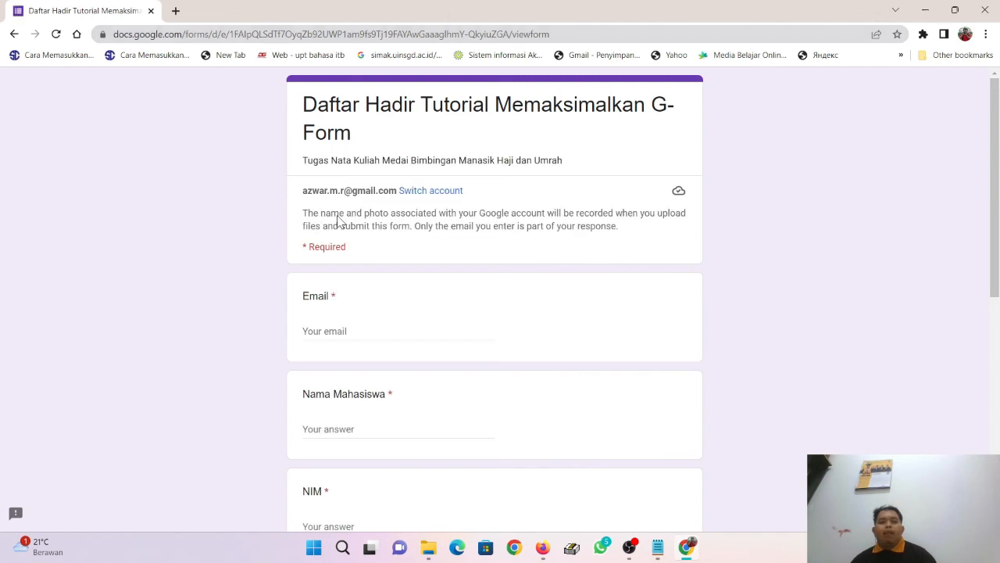
# Step: Enter the respondent's email address and full name in the Email and Nama Mahasiswa answers
pyautogui.scroll(-1, 505, 271)
pyautogui.scroll(-1, 505, 270)
pyautogui.click(388, 199)
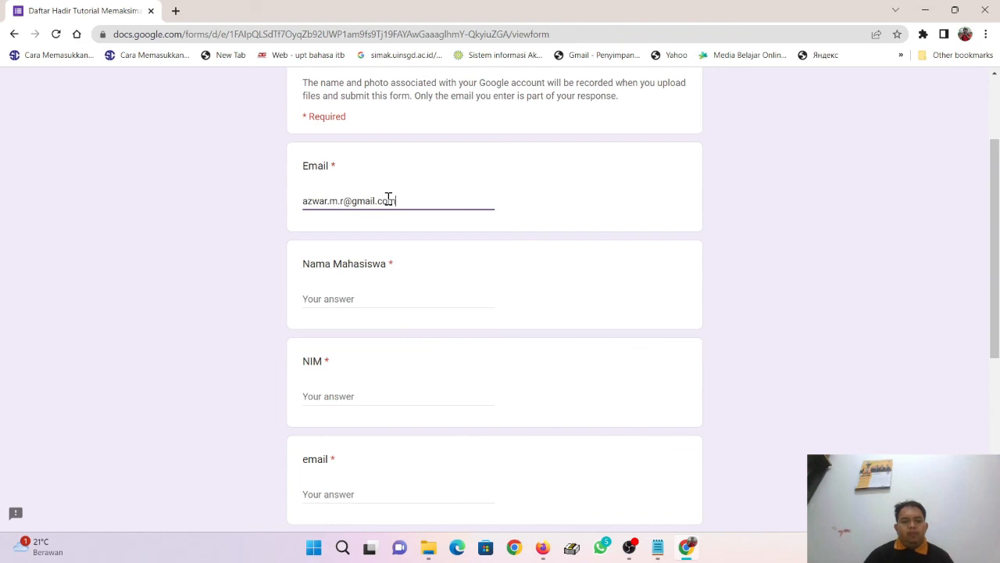
pyautogui.click(439, 299)
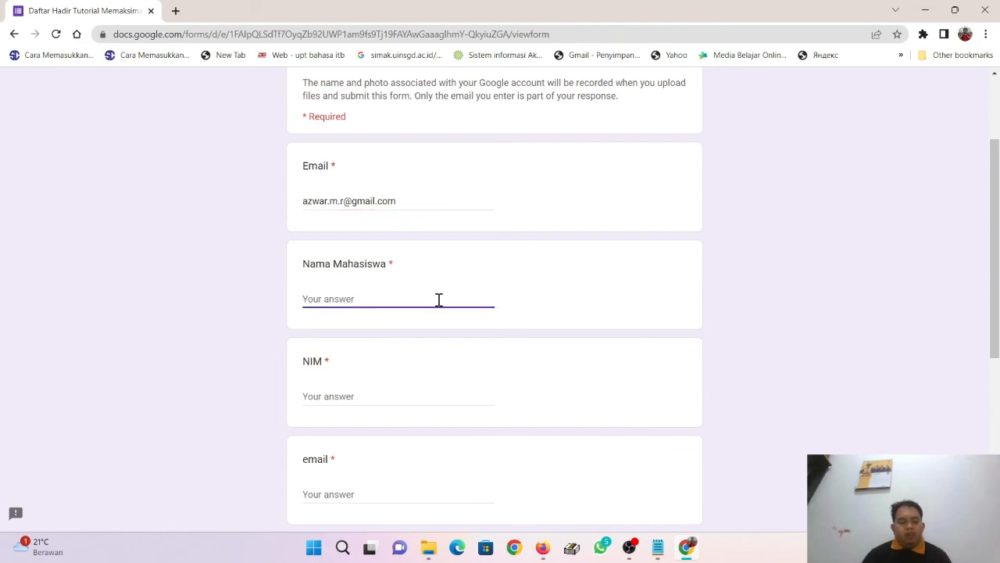
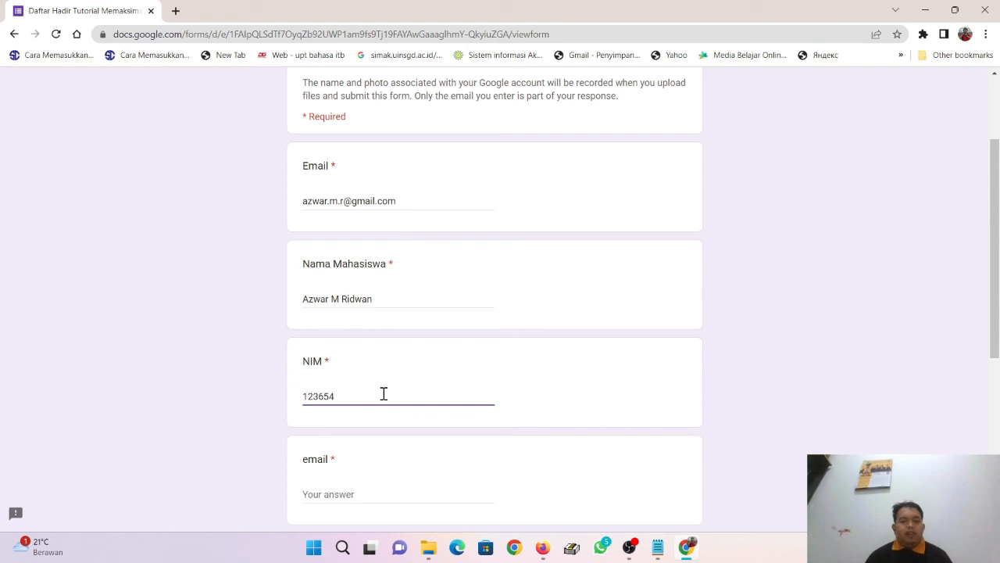
pyautogui.scroll(-2, 383, 394)
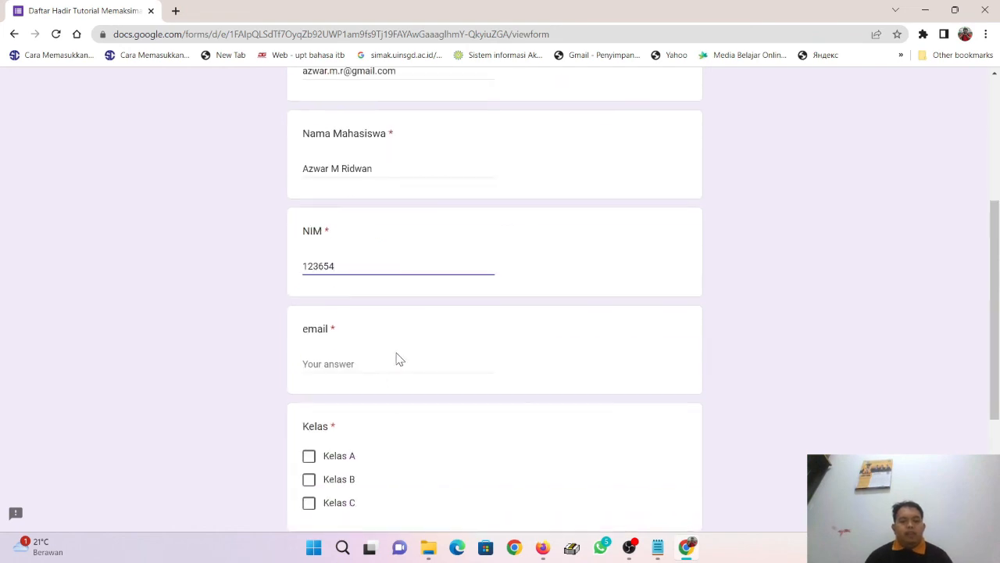
# Step: Copy the Email answer into the lowercase email question and tick Kelas C
pyautogui.click(398, 358)
pyautogui.scroll(3, 402, 245)
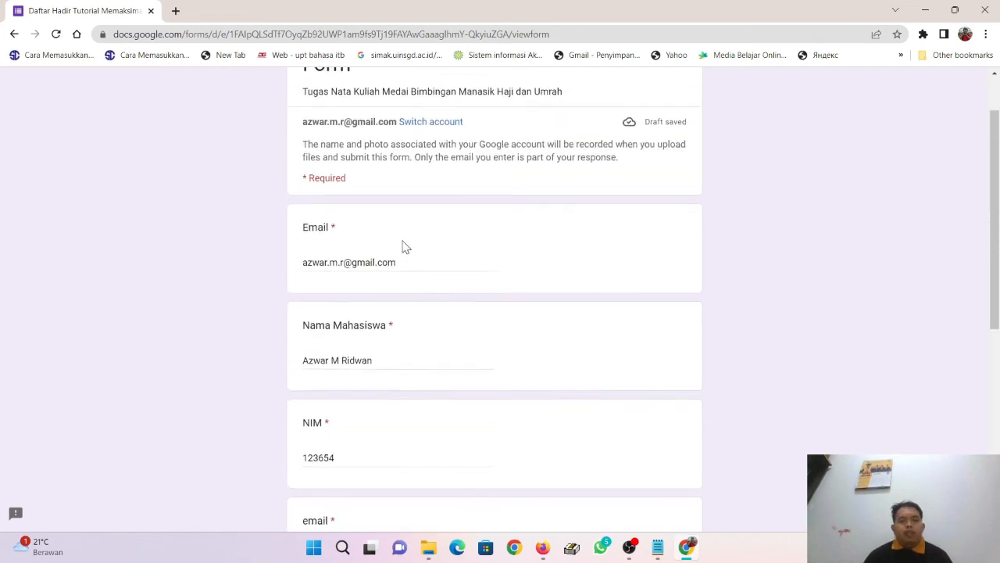
pyautogui.scroll(-2, 413, 175)
pyautogui.moveTo(400, 135); pyautogui.dragTo(276, 138)
pyautogui.hotkey('ctrl', 'c')
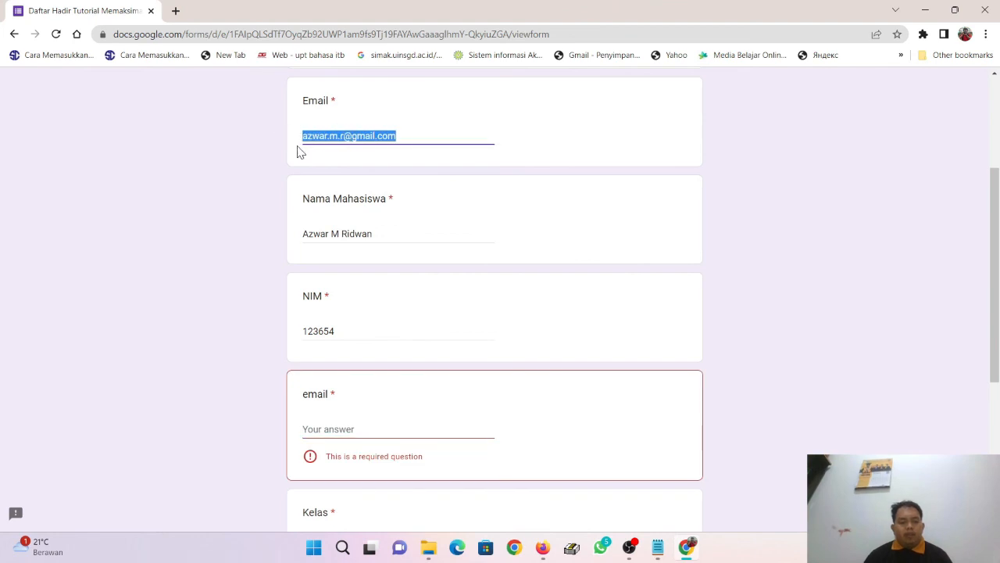
pyautogui.scroll(-3, 356, 261)
pyautogui.click(351, 228)
pyautogui.hotkey('ctrl', 'v')
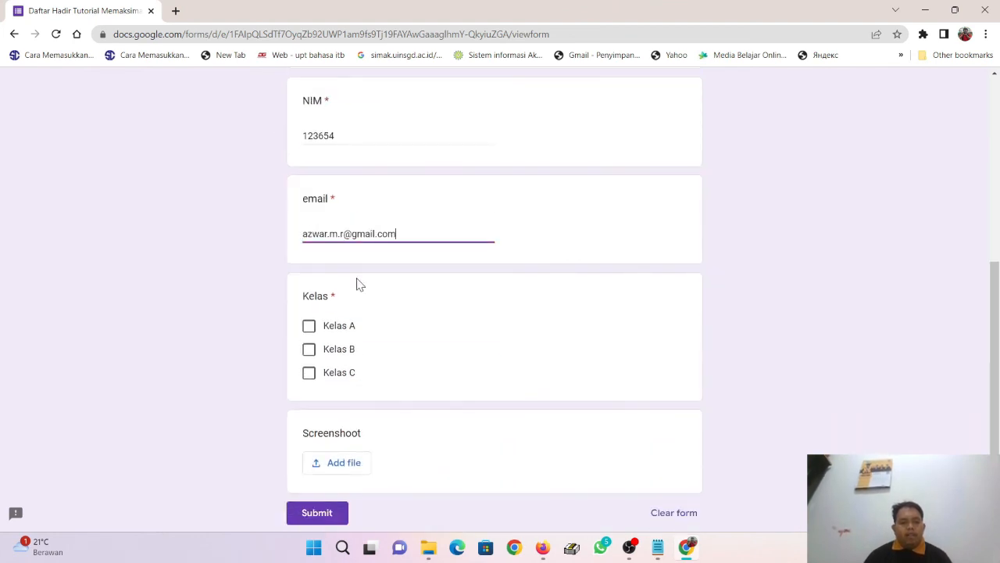
pyautogui.click(339, 375)
pyautogui.scroll(-2, 428, 336)
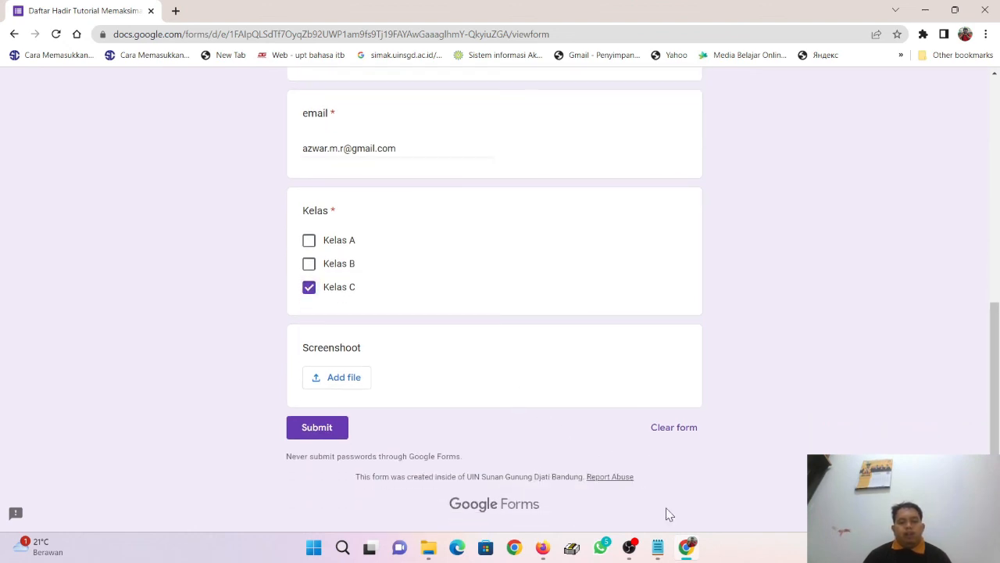
pyautogui.moveTo(634, 555)
# Step: Upload masjid uin.png from the Pictures folder as the Screenshoot answer
pyautogui.click(357, 383)
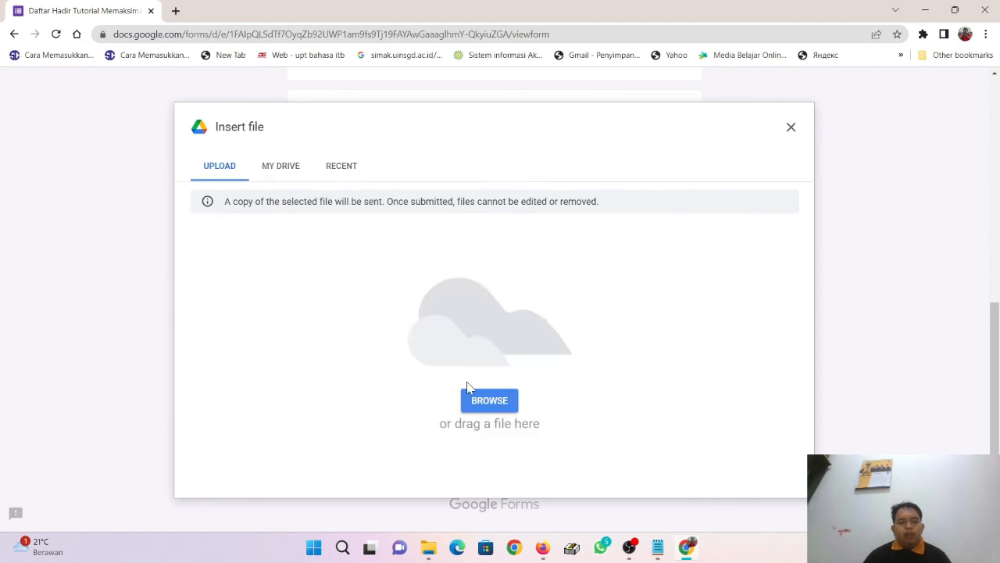
pyautogui.click(490, 401)
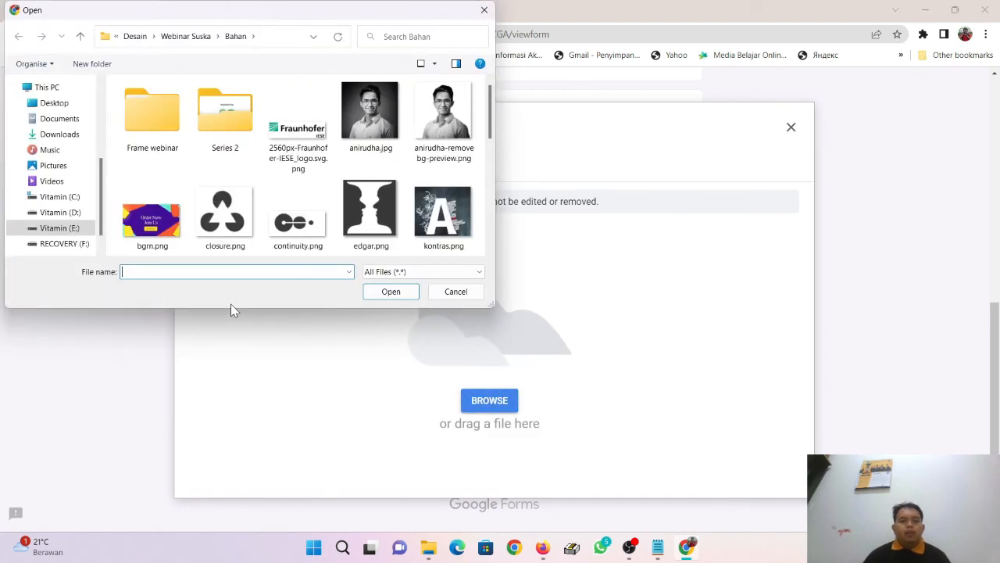
pyautogui.scroll(-5, 327, 175)
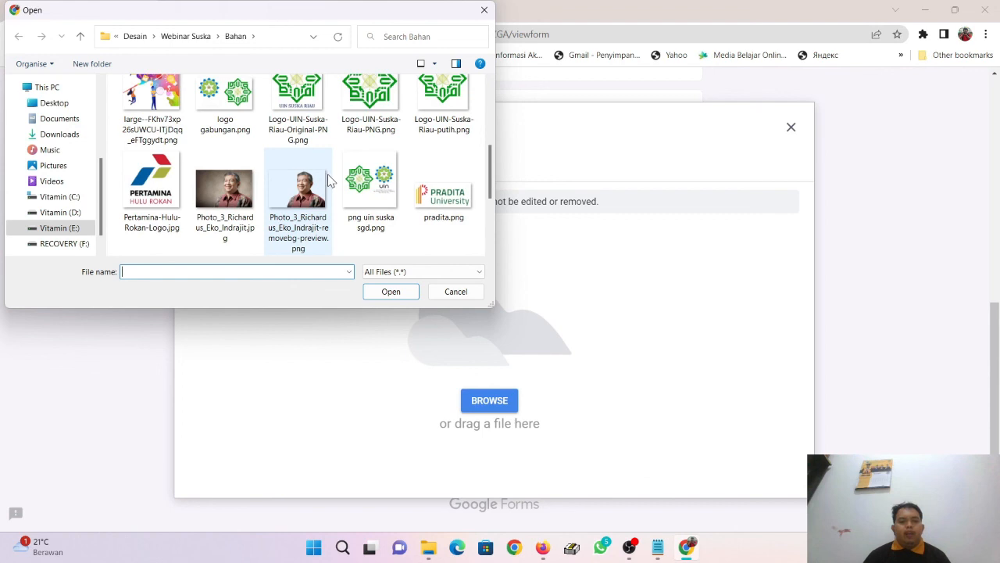
pyautogui.scroll(-5, 328, 179)
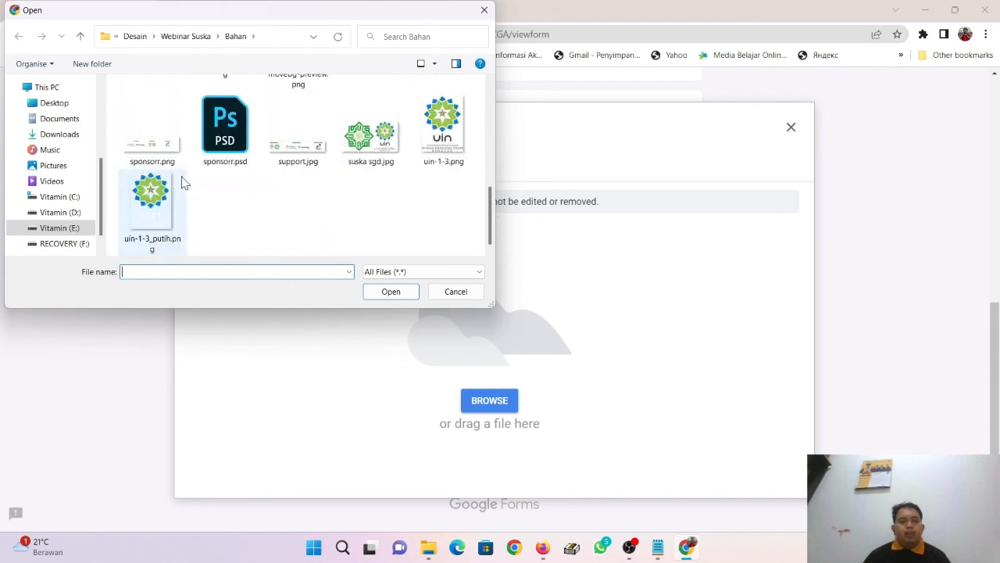
pyautogui.click(71, 164)
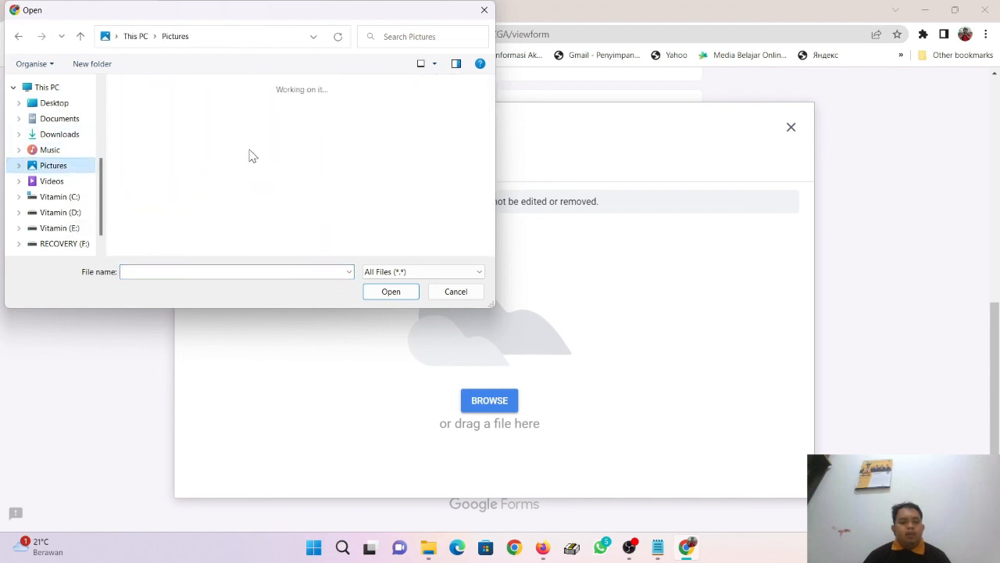
pyautogui.scroll(-1, 261, 155)
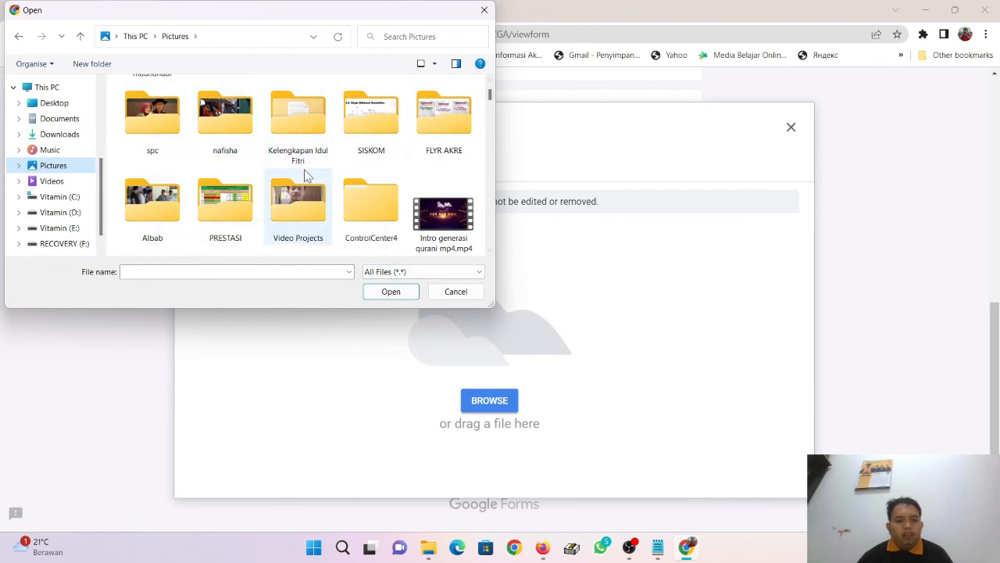
pyautogui.scroll(1, 305, 169)
pyautogui.scroll(-3, 328, 185)
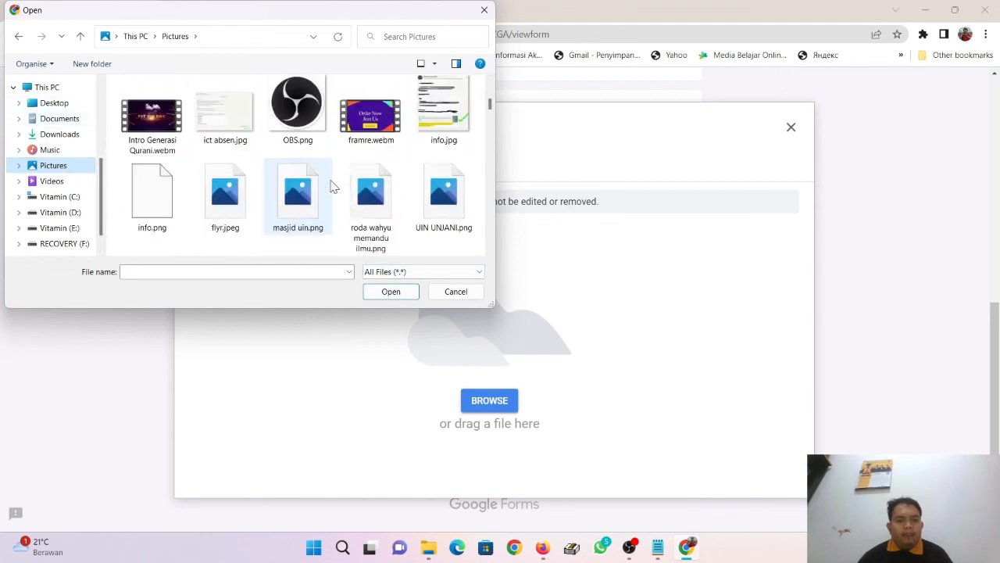
pyautogui.click(328, 188)
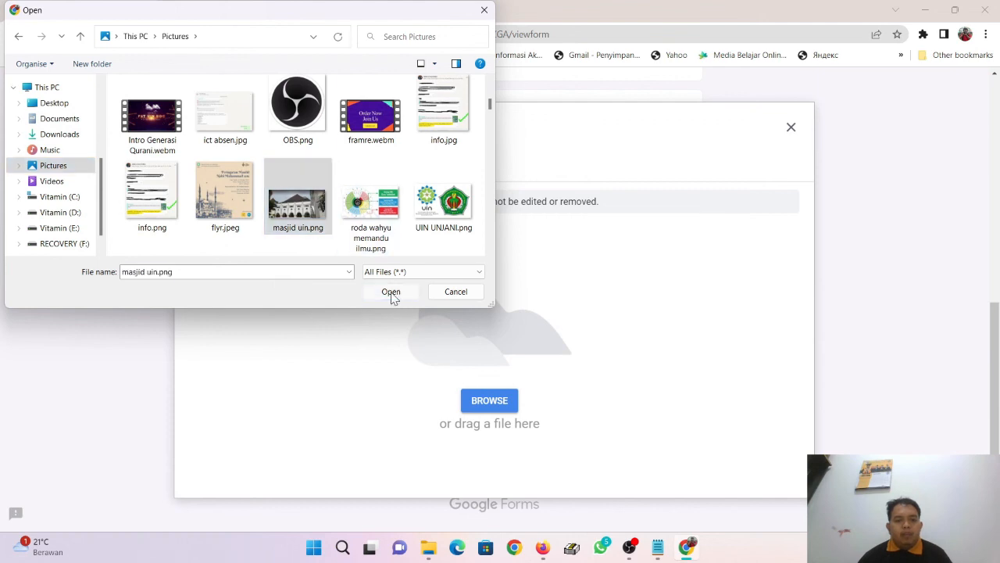
pyautogui.click(392, 293)
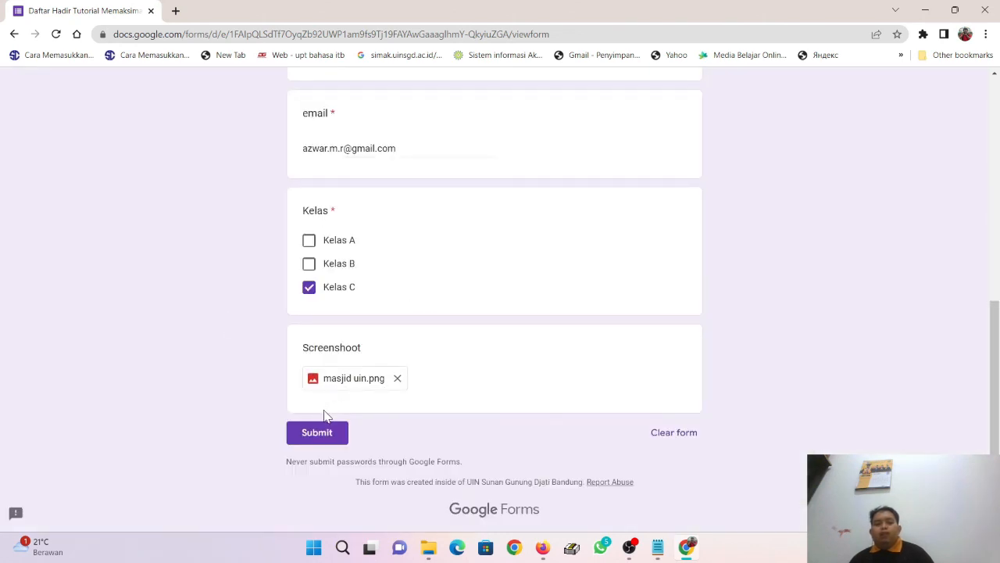
# Step: Submit the form, then check row 2's certificate link in J2 and merge status in the response sheet
pyautogui.click(315, 435)
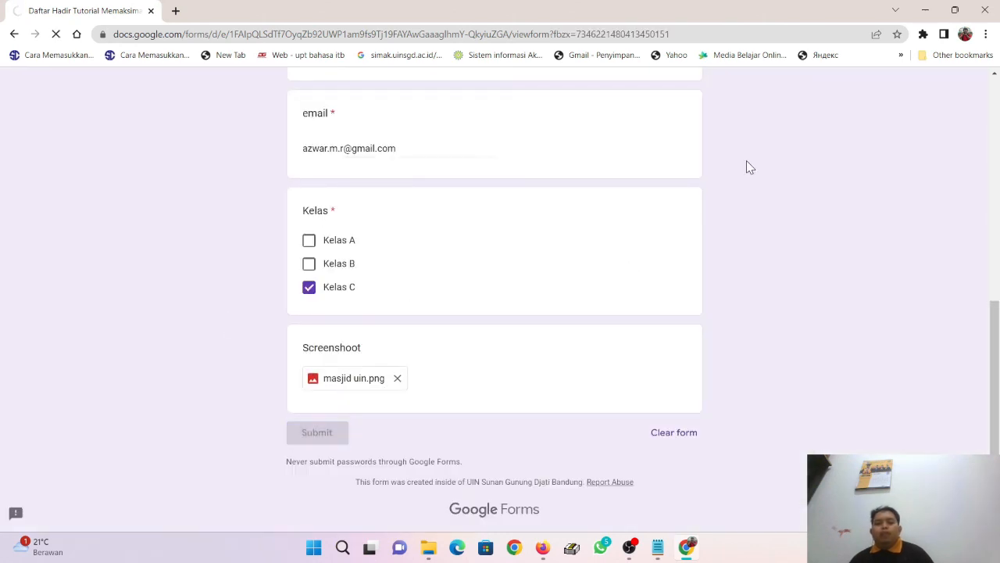
pyautogui.click(539, 550)
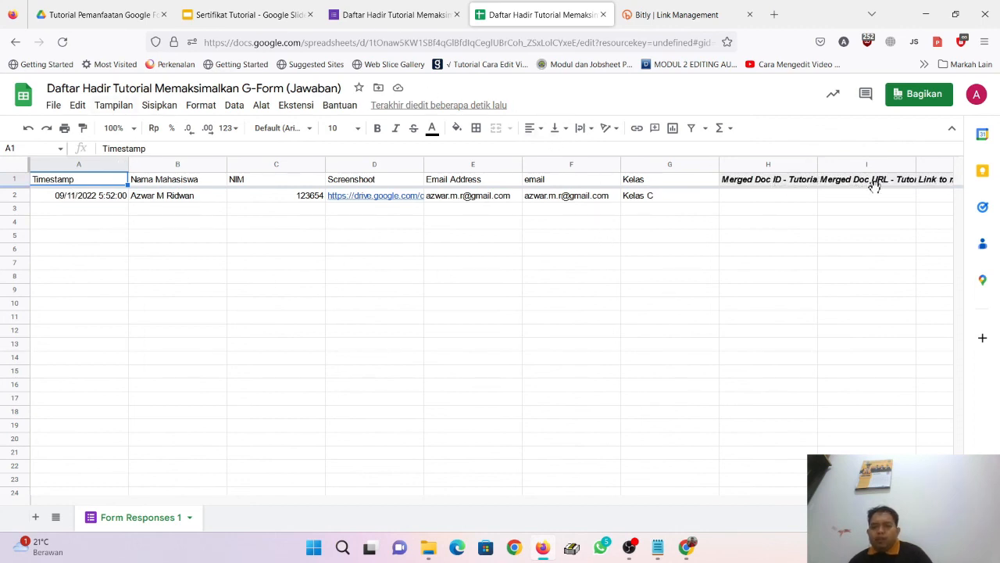
pyautogui.moveTo(623, 507); pyautogui.dragTo(886, 508)
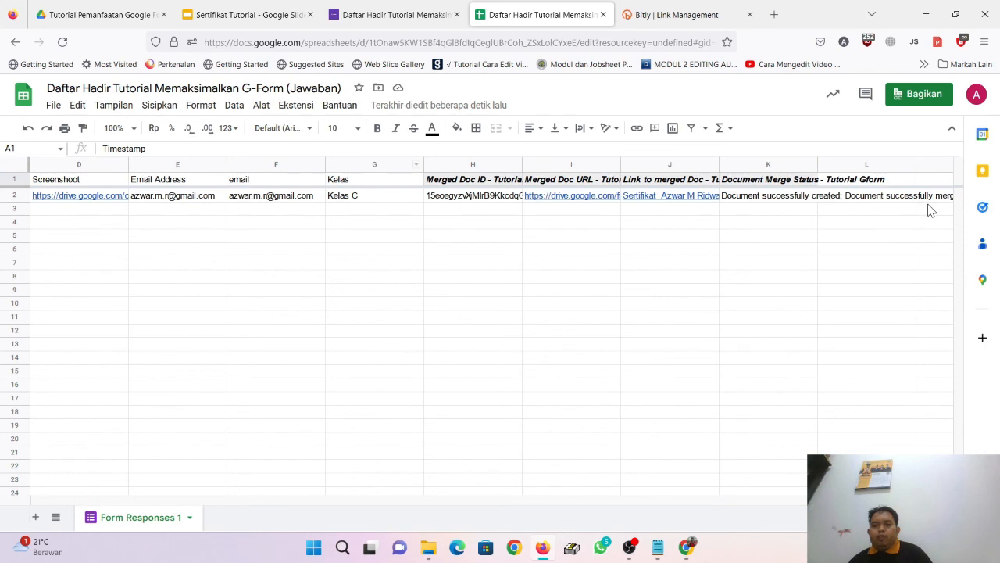
pyautogui.moveTo(664, 203)
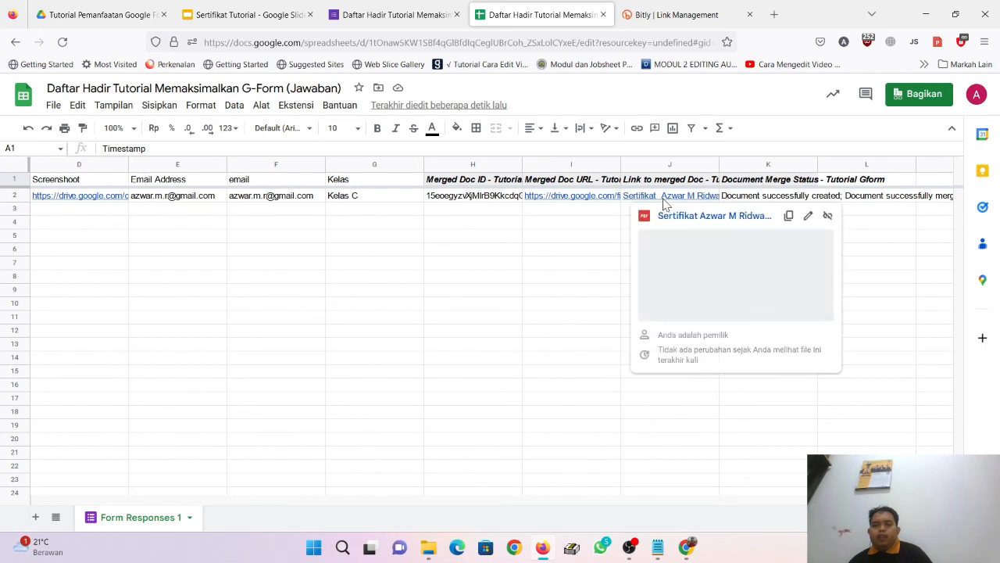
pyautogui.click(706, 270)
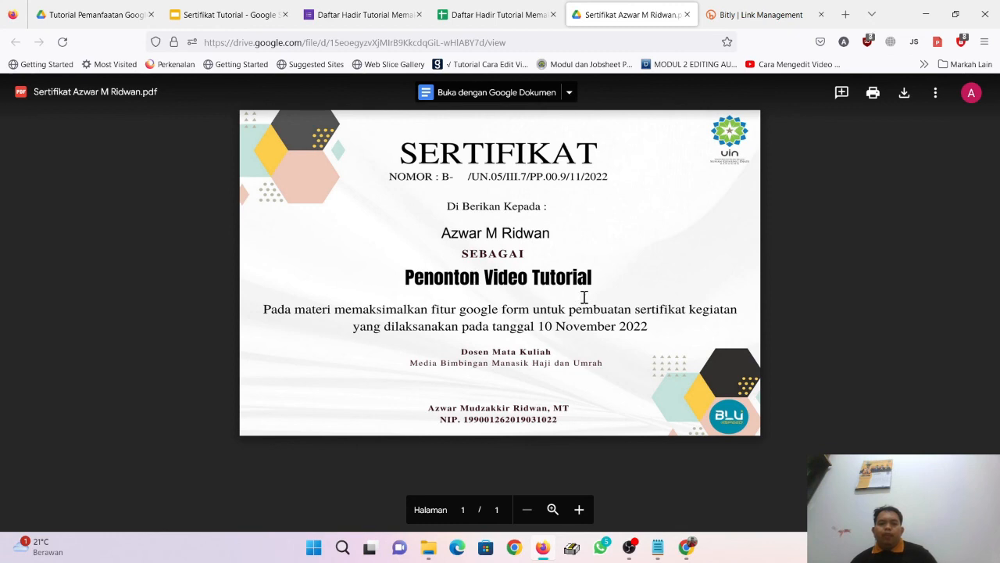
pyautogui.click(686, 14)
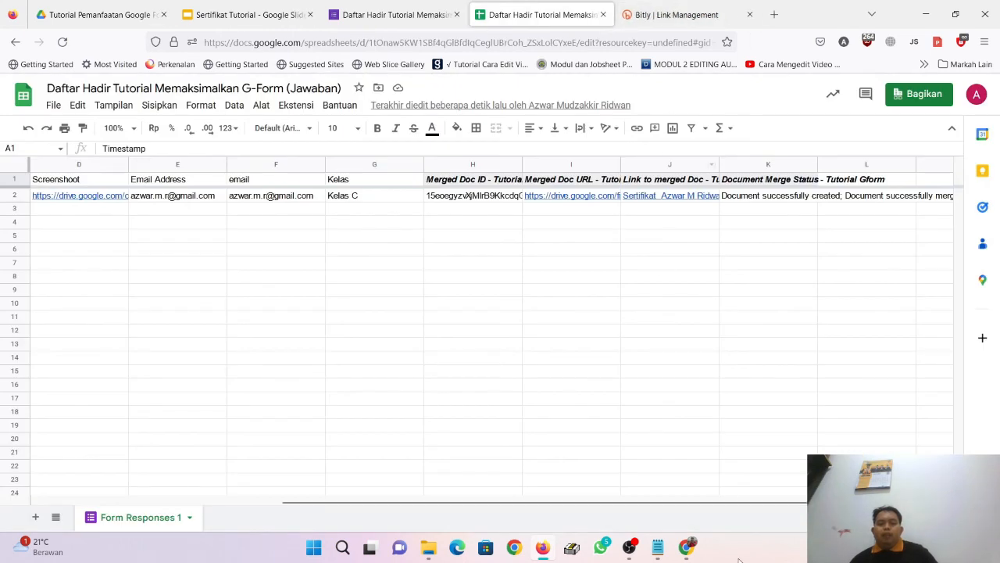
pyautogui.click(688, 551)
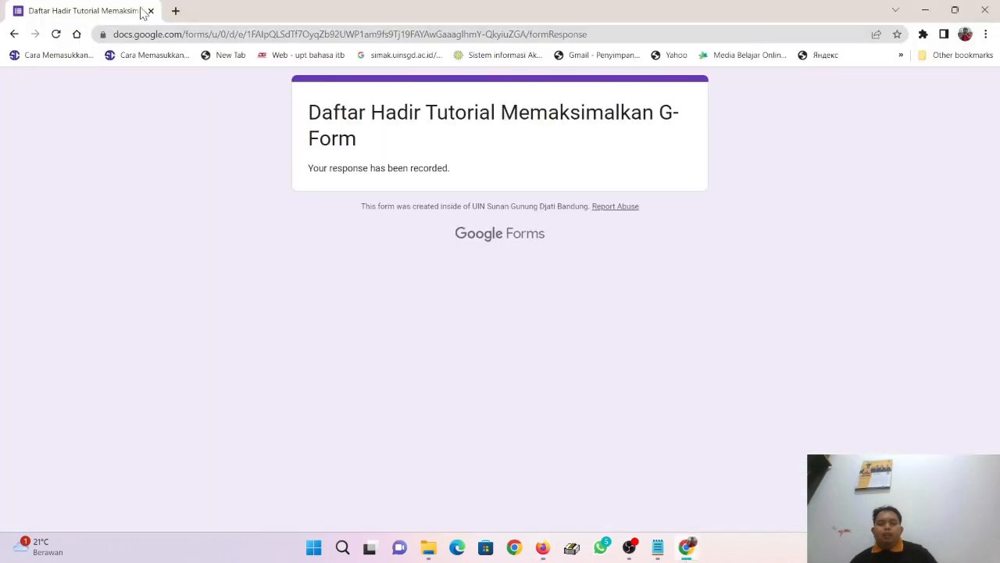
pyautogui.click(178, 12)
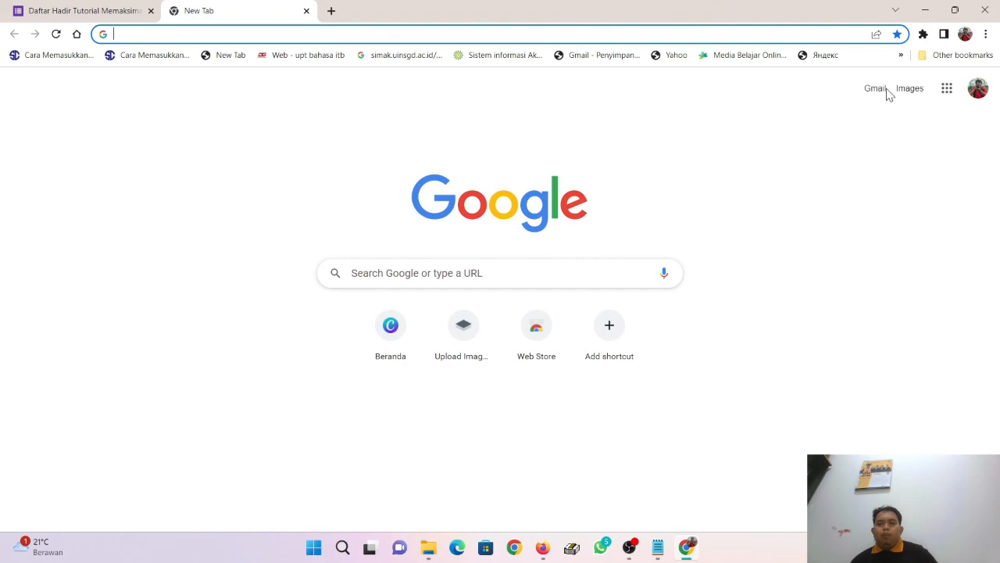
pyautogui.click(886, 92)
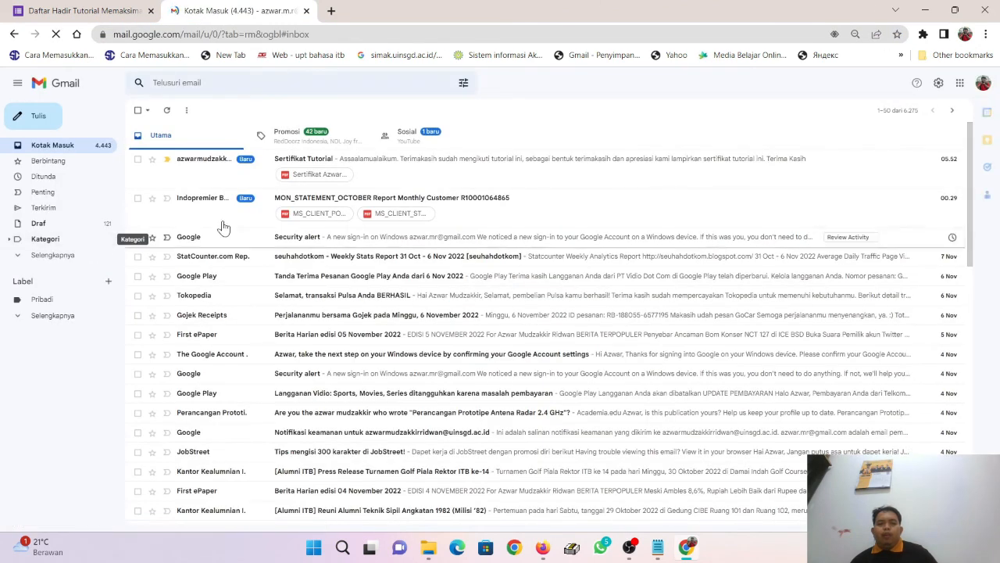
pyautogui.click(376, 164)
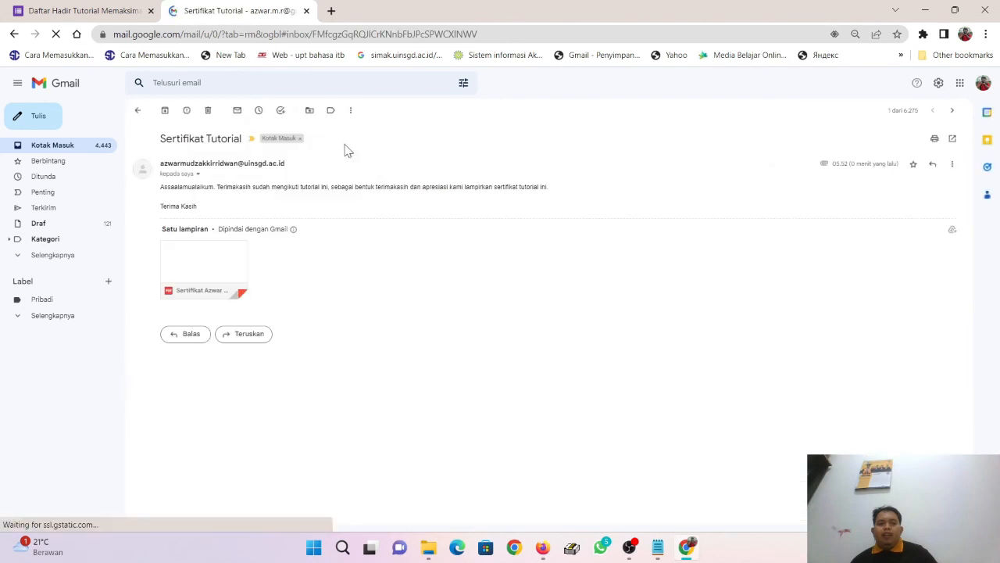
pyautogui.click(218, 263)
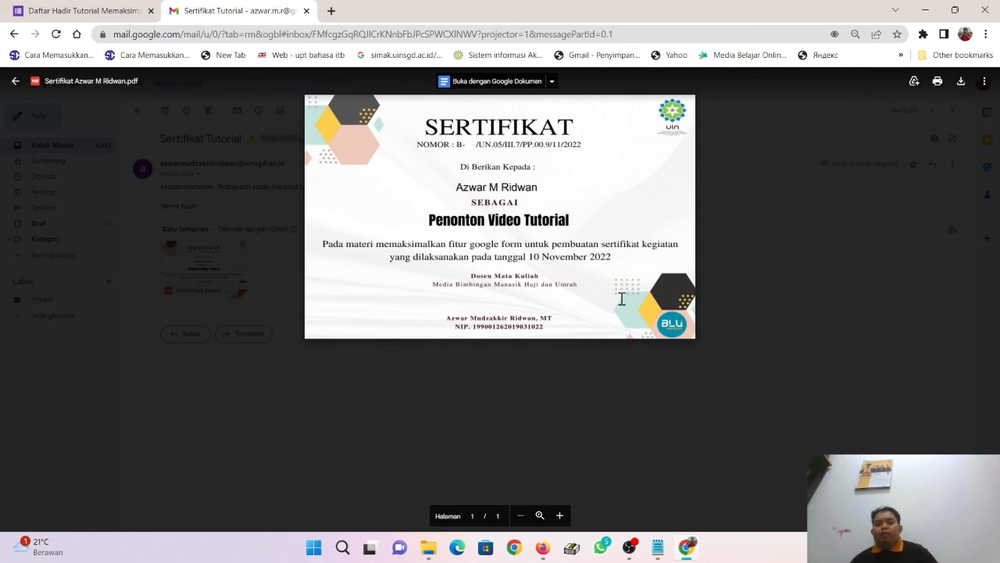
pyautogui.click(751, 194)
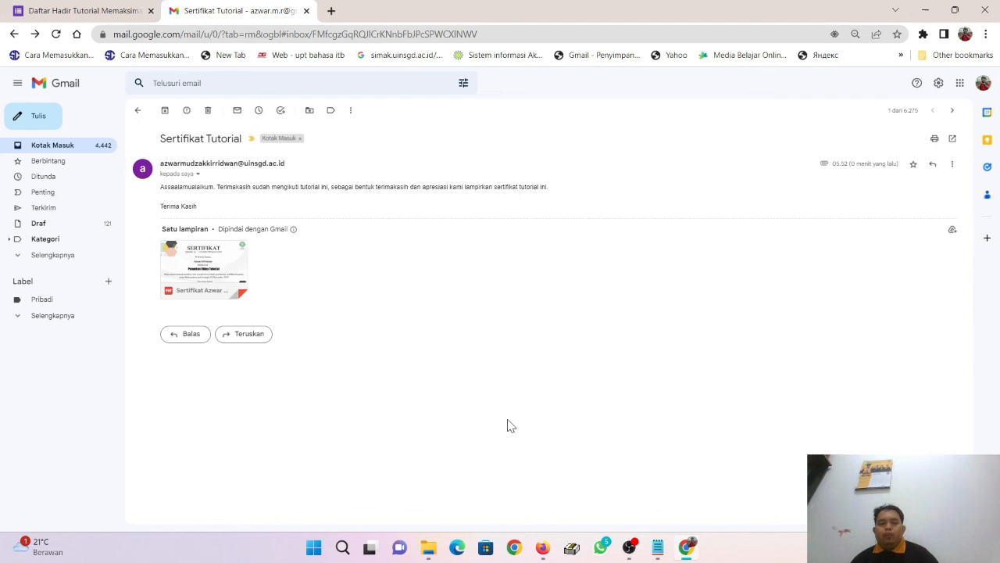
pyautogui.click(544, 549)
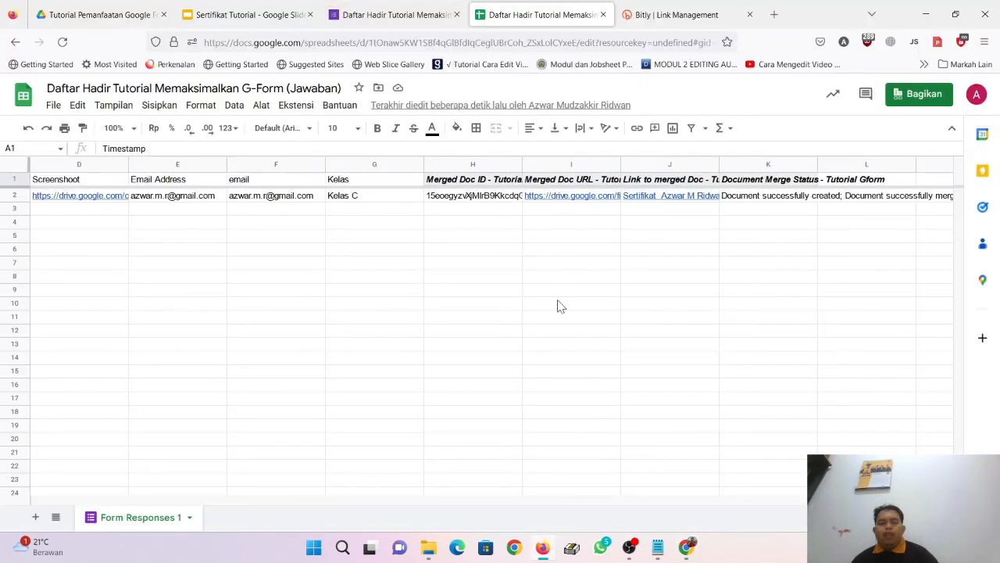